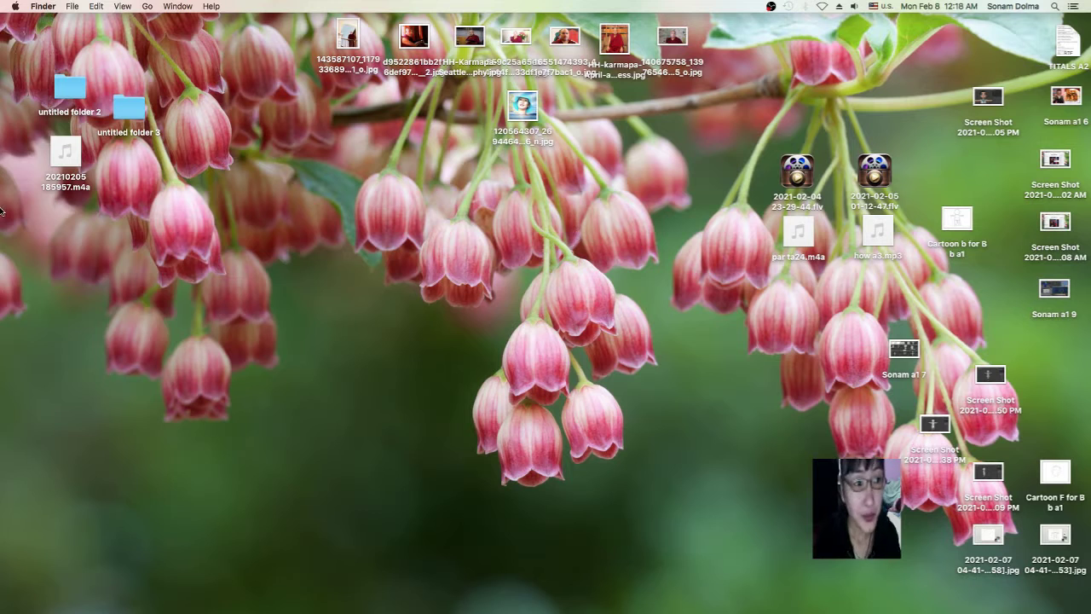
Launch Blender from the desktop and dismiss the splash screen to reach the default scene
mouse_move(2, 209)
left_click(27, 218)
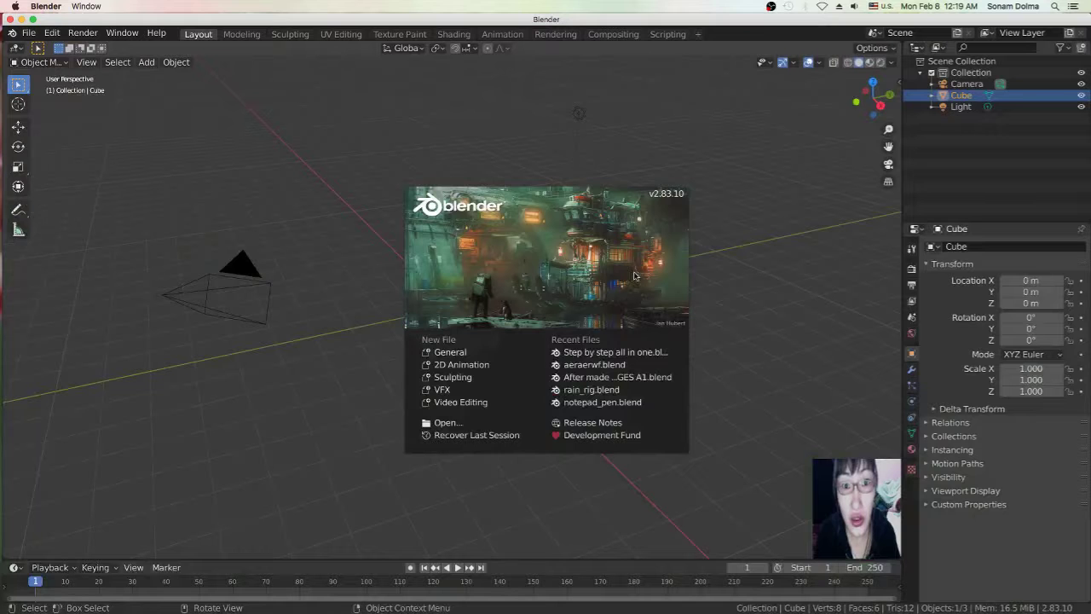
left_click(663, 141)
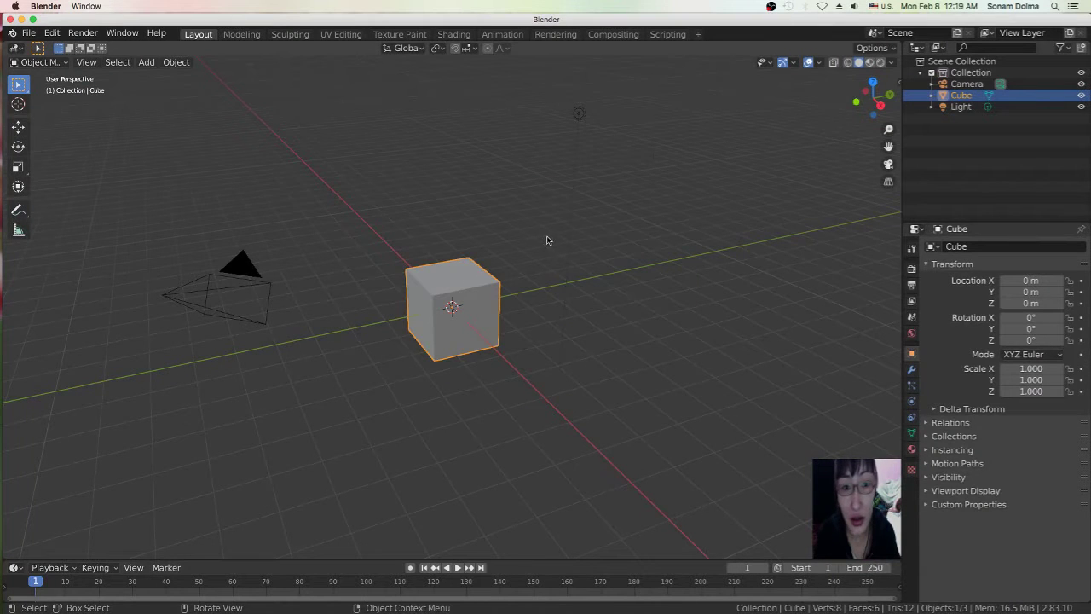
Bring up the Screencast Keys settings beside the 3D viewport and hide the sidebar again
middle_click_drag(546, 242, 555, 227)
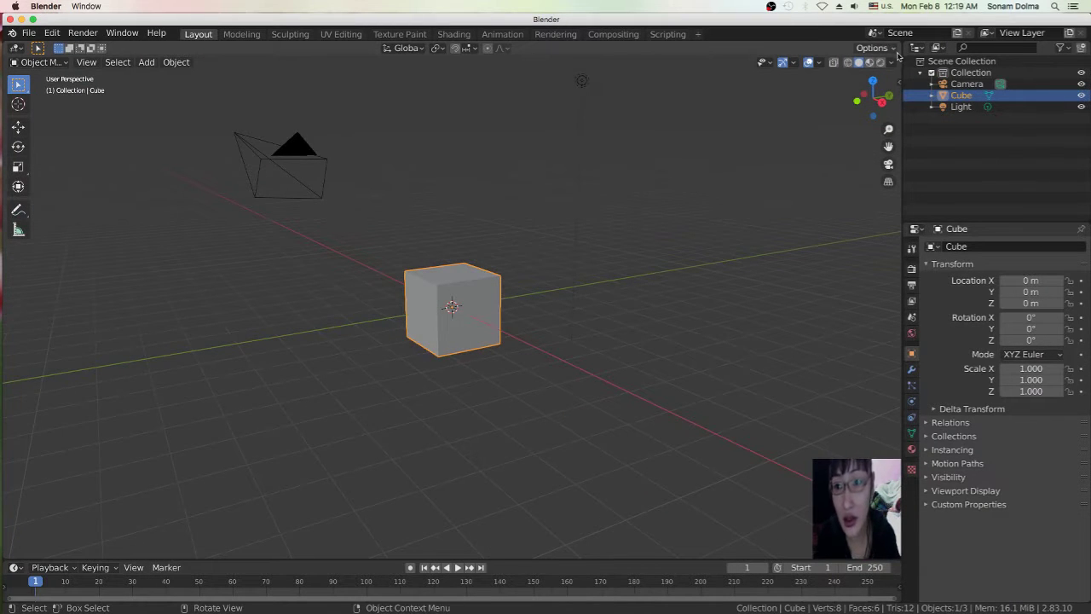
left_click(898, 81)
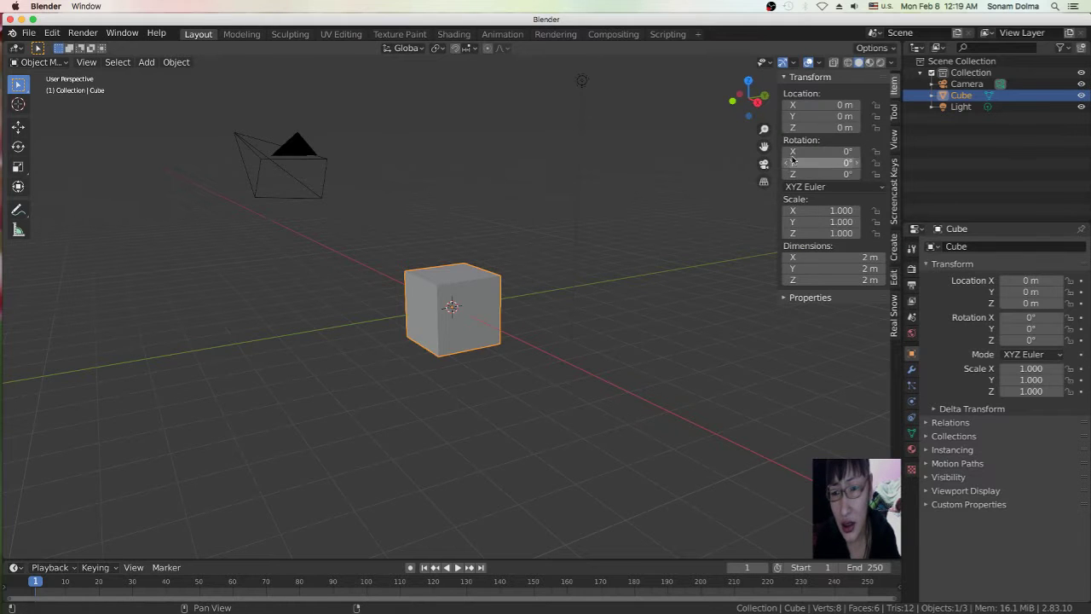
left_click(895, 195)
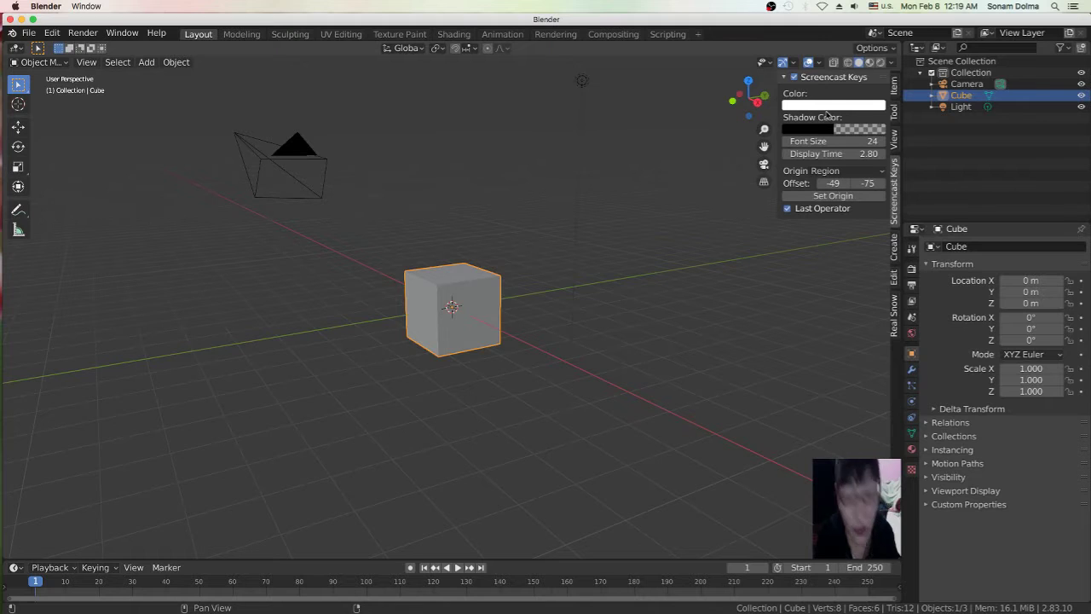
key("n")
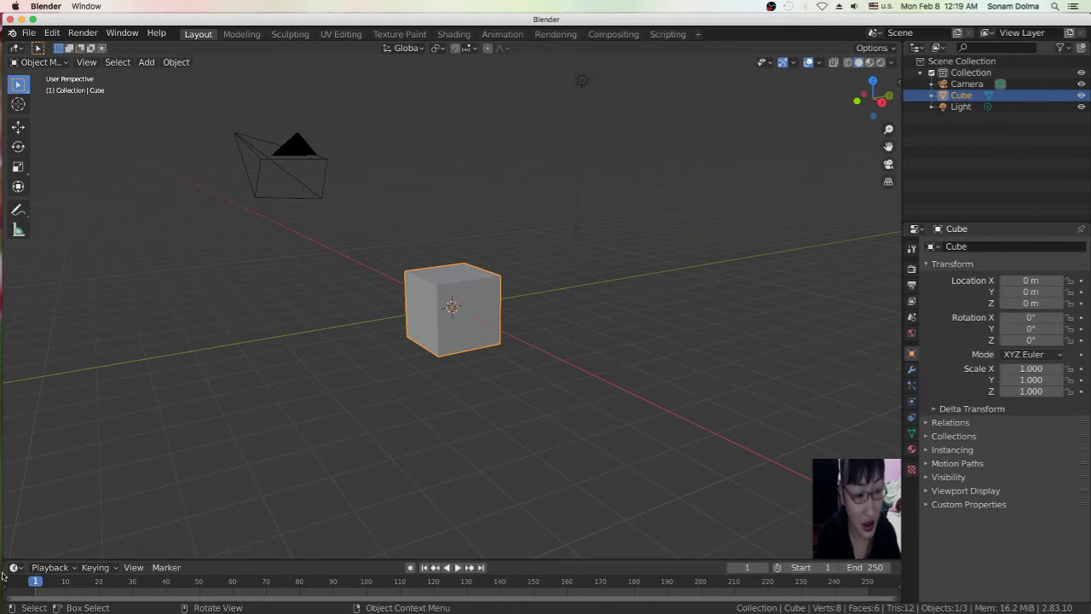
Delete the default camera, cube and light from the scene
middle_click_drag(287, 358, 486, 346)
scroll(434, 320, "up", 2)
left_click(456, 349)
middle_click_drag(473, 291, 477, 299)
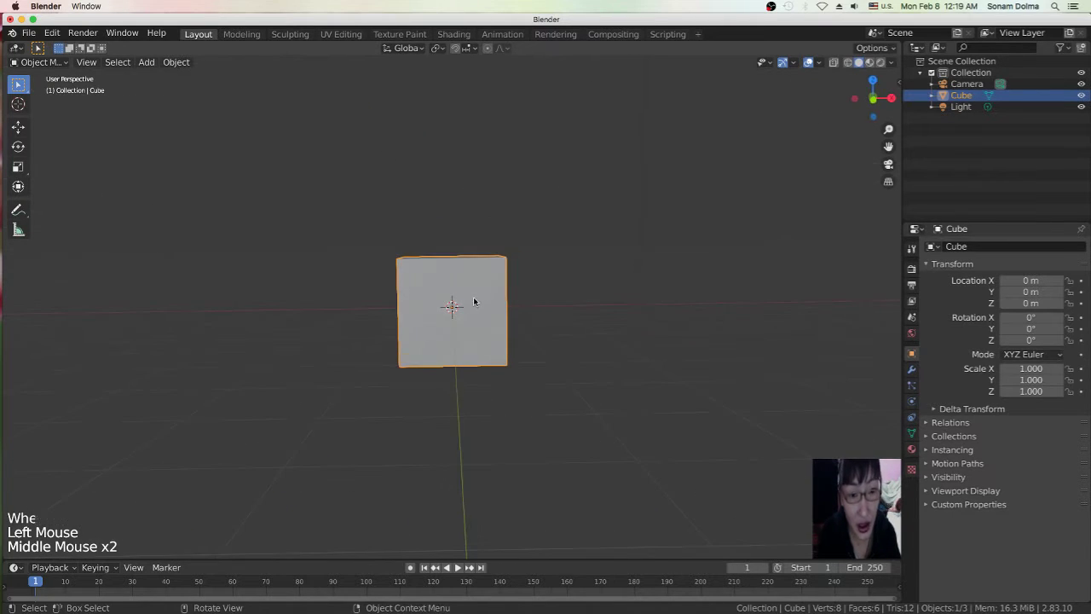
key("a")
key("a")
key("a")
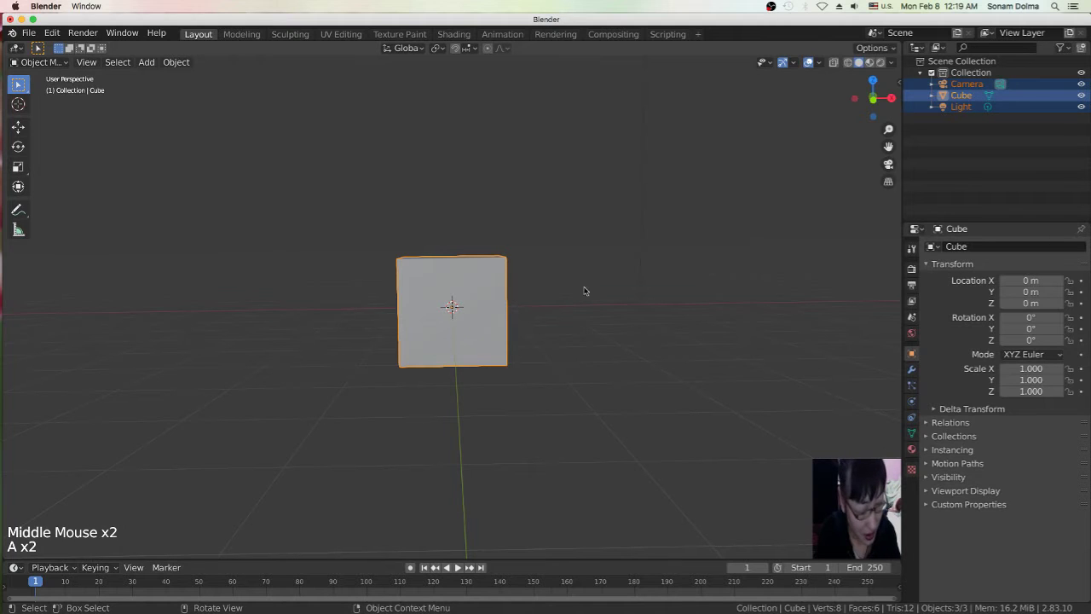
key("x")
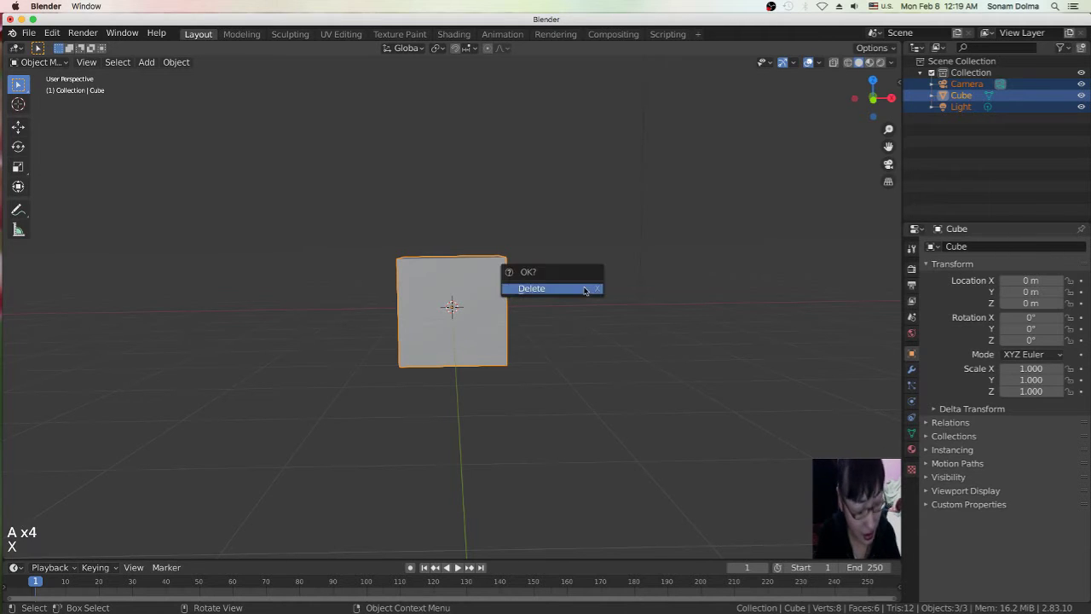
left_click(585, 291)
Open the file "Step by step all in one.blend" from the Documents folder
left_click(56, 65)
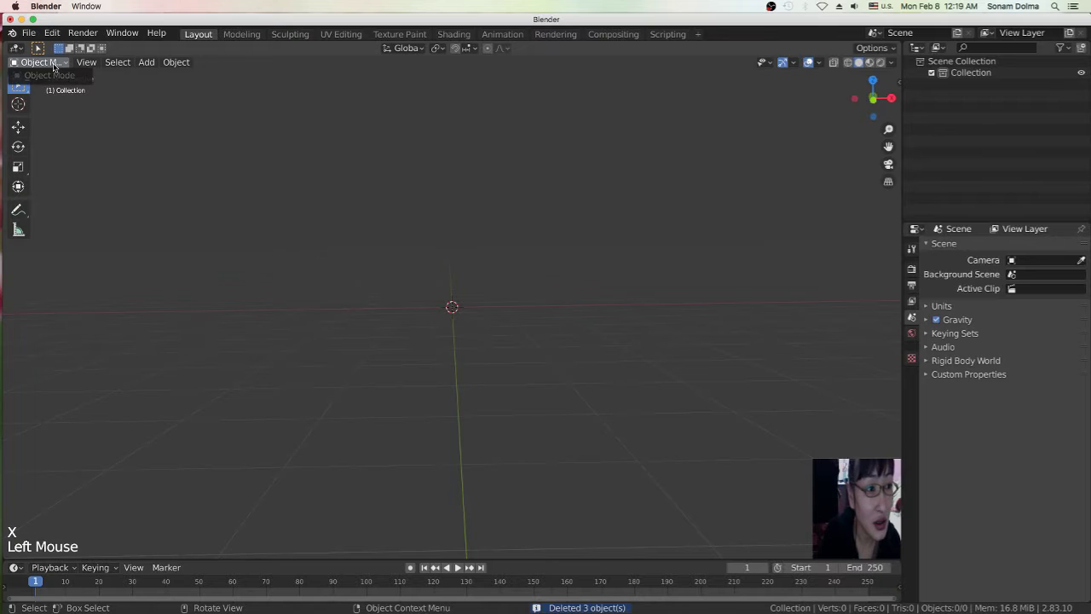
left_click(52, 32)
left_click(29, 32)
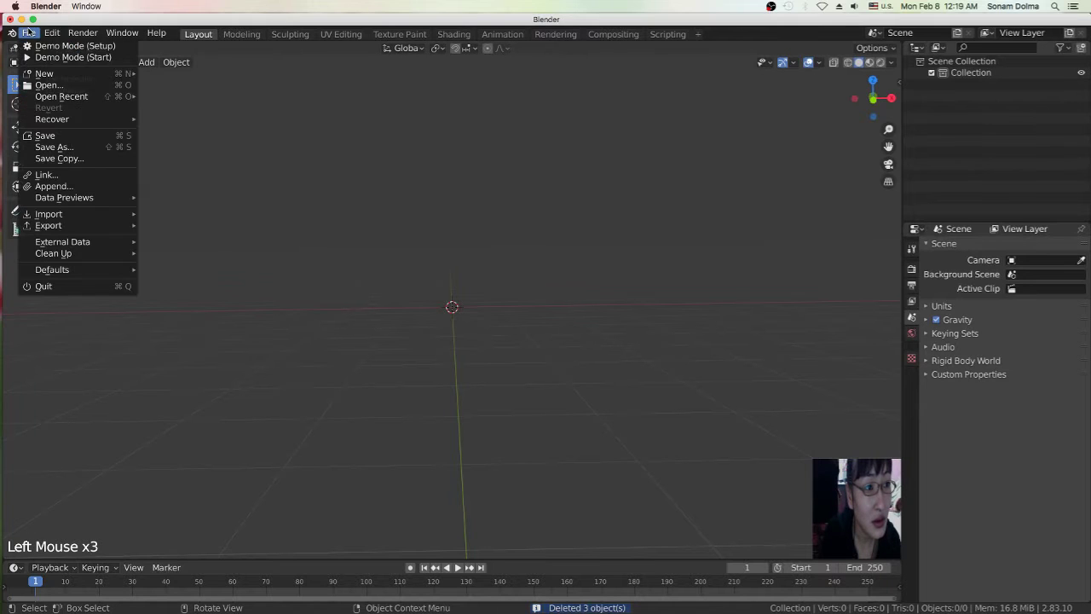
left_click(61, 87)
left_click(505, 343)
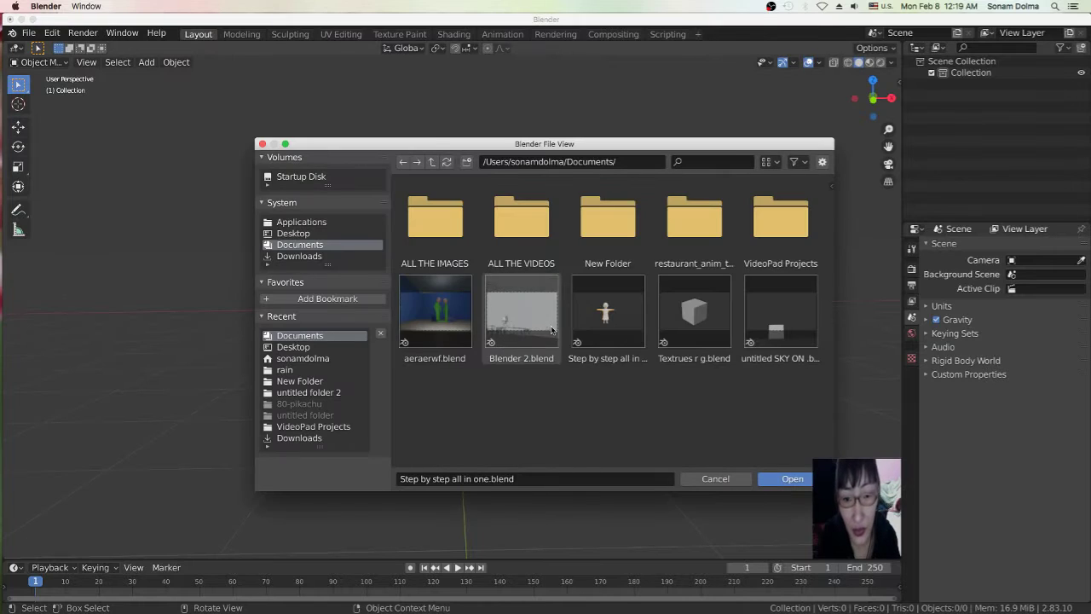
left_click(606, 315)
left_click(781, 477)
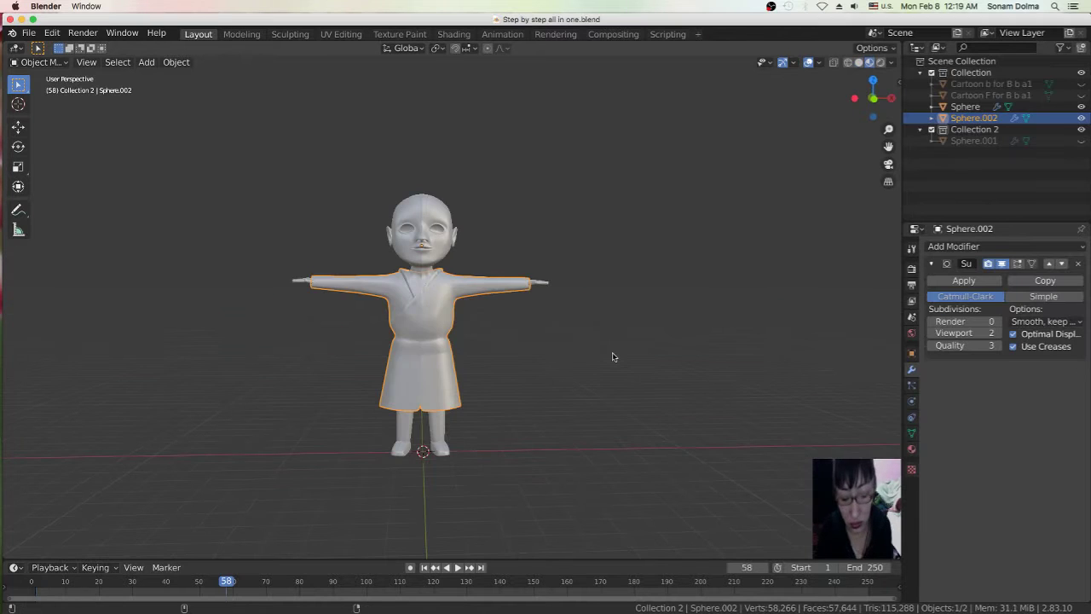
Examine the character model from the front, selecting its body and its robe in turn
scroll(504, 358, "up", 2)
middle_click_drag(531, 358, 558, 332, "shift")
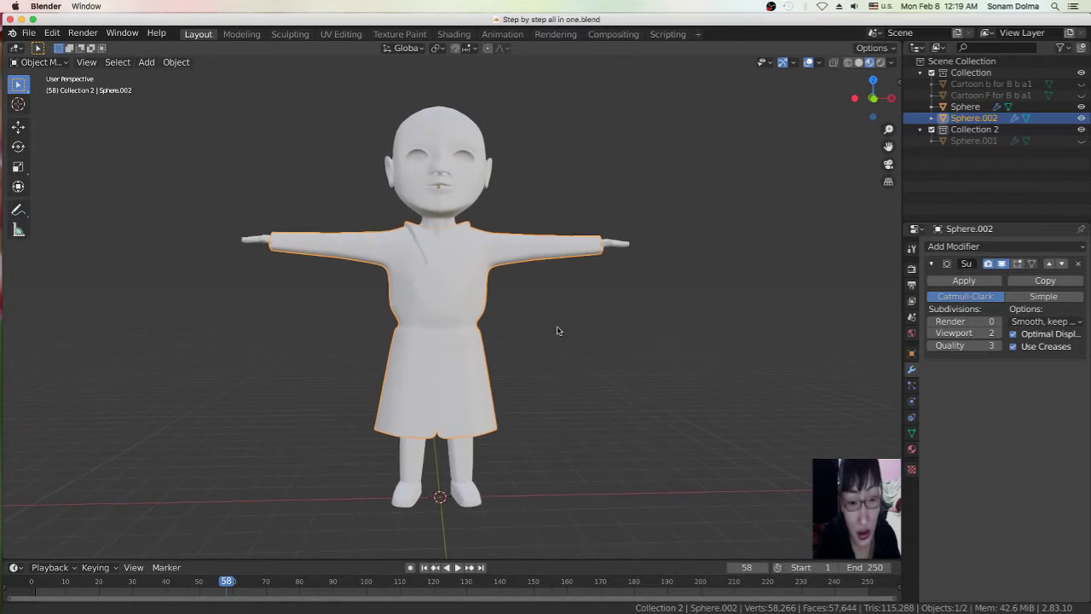
left_click(462, 336)
scroll(462, 336, "up", 2)
scroll(469, 316, "down", 2)
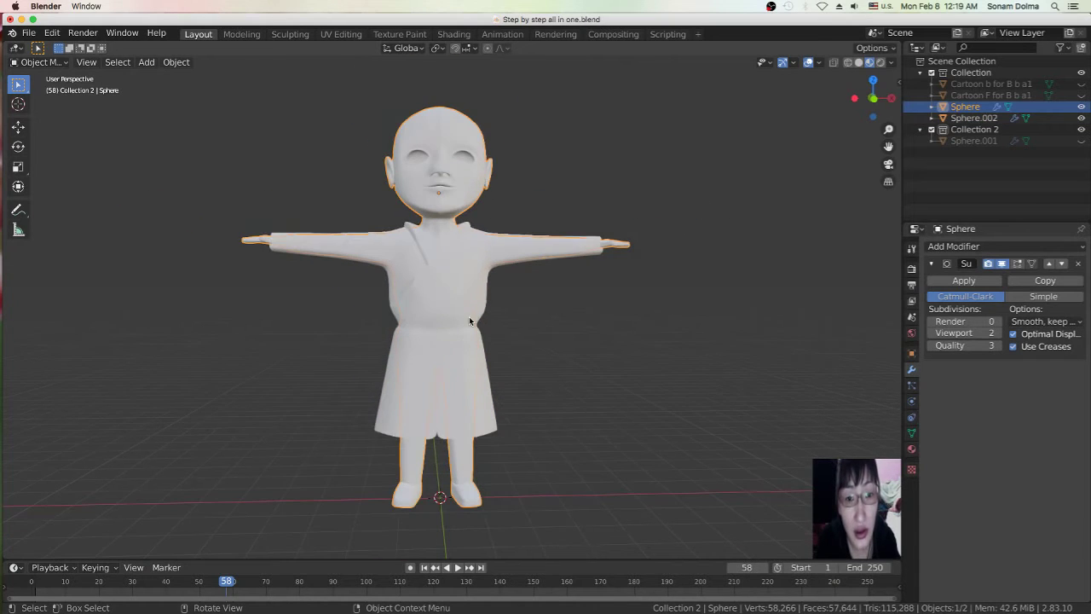
left_click(474, 308)
scroll(503, 307, "up", 2)
scroll(503, 307, "down", 1)
scroll(503, 308, "down", 1)
scroll(504, 310, "up", 1)
scroll(503, 312, "down", 1)
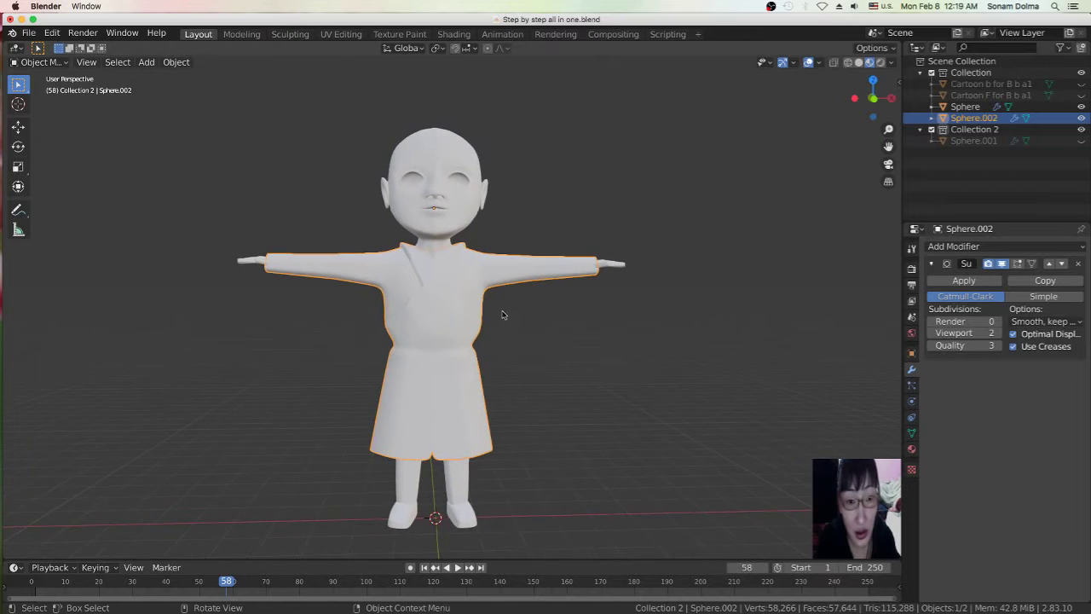
left_click(464, 294)
scroll(514, 328, "down", 3)
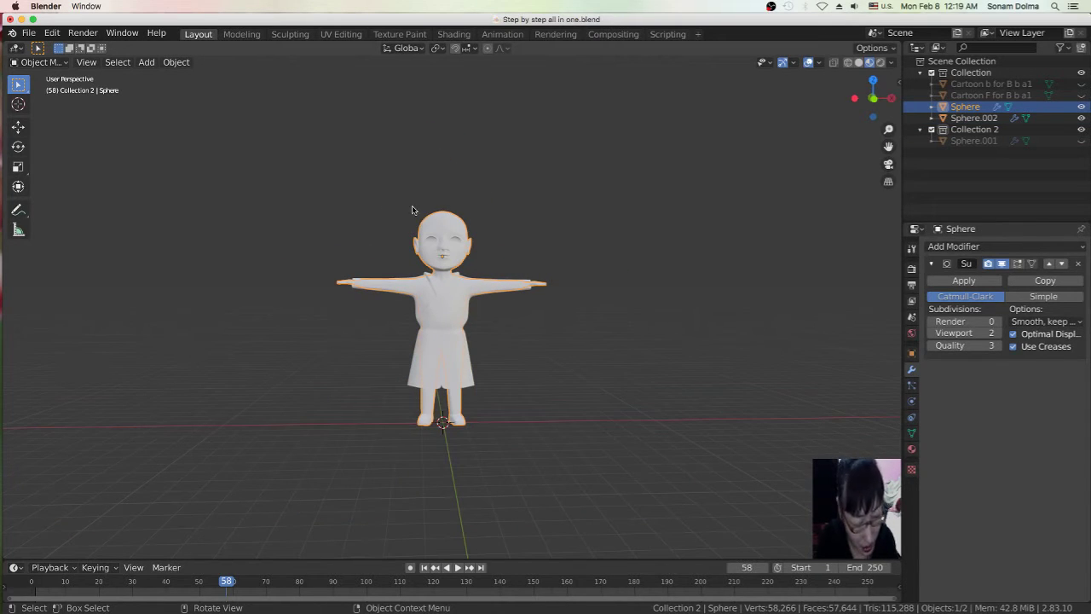
scroll(499, 299, "up", 5)
Enter Edit Mode on the robe object Sphere.002 and select the vertical edge loop along its front centre seam
left_click(463, 402)
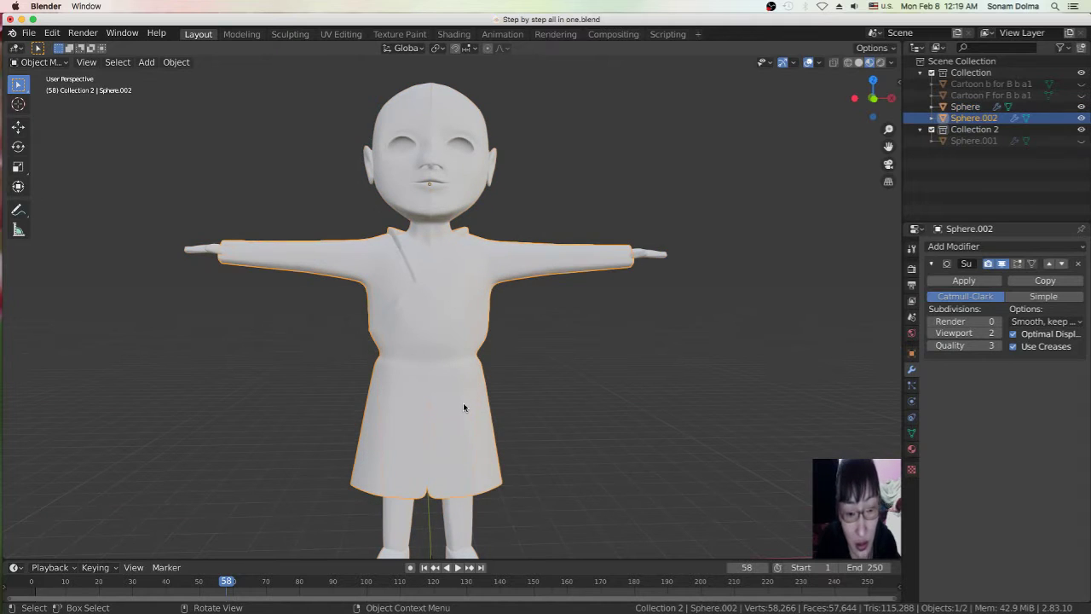
left_click(38, 62)
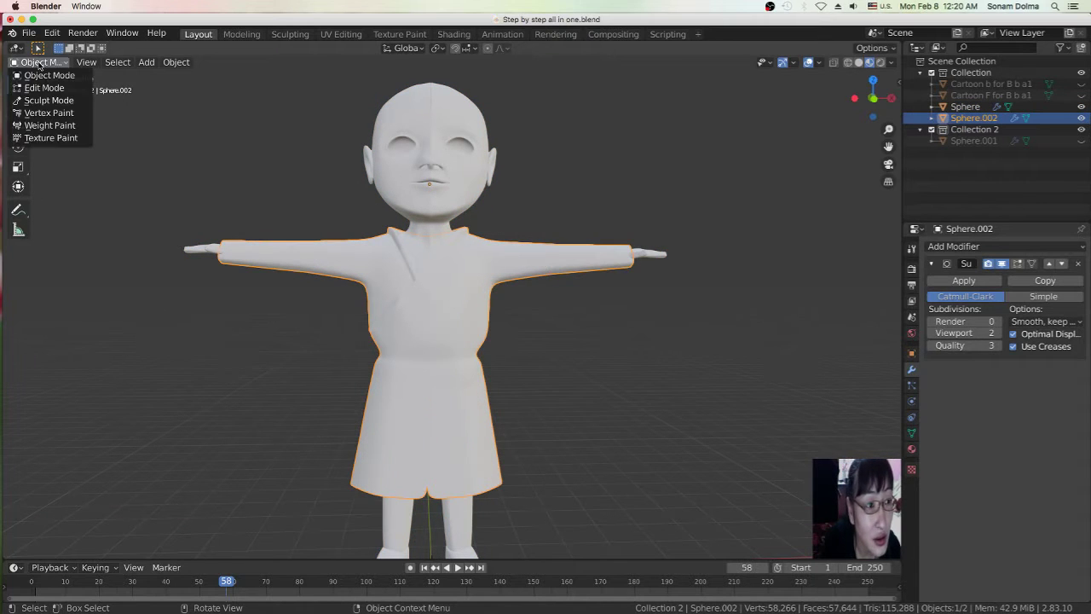
left_click(51, 88)
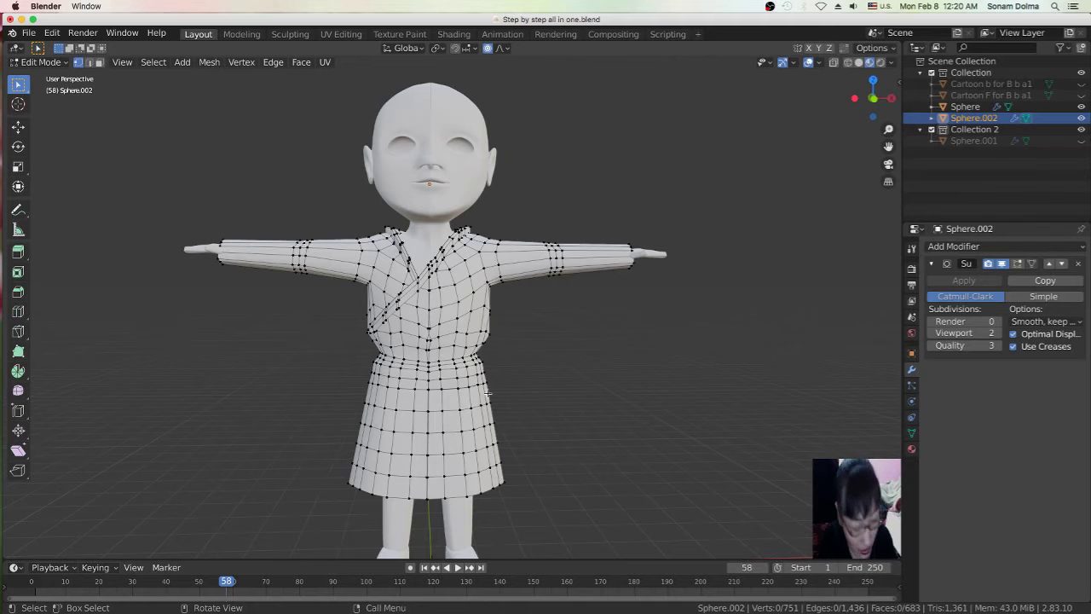
middle_click_drag(481, 392, 478, 256, "shift")
scroll(470, 373, "up", 4)
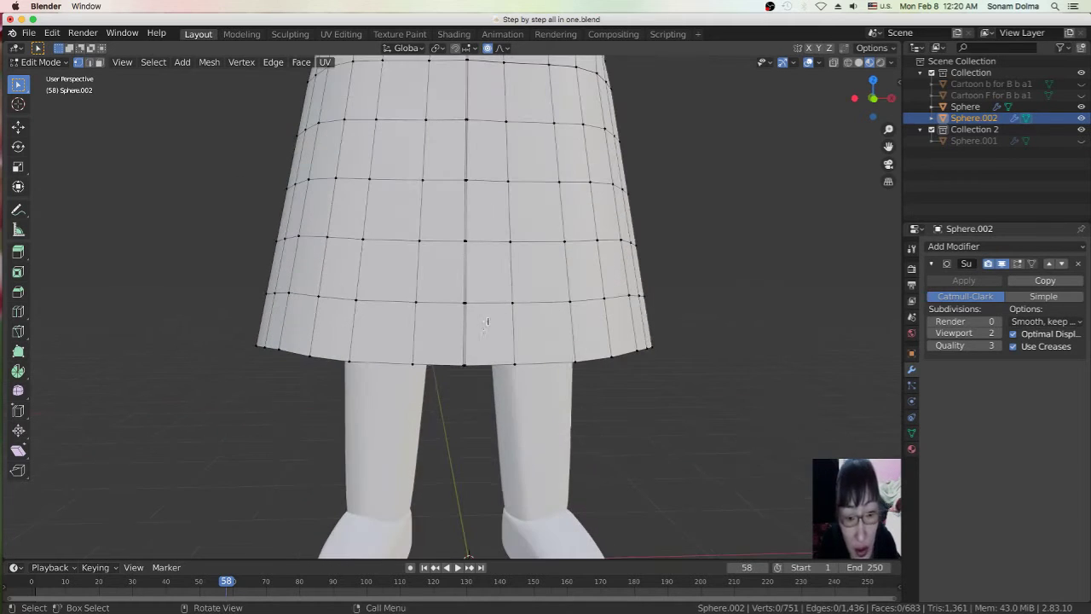
left_click(464, 373, "shift")
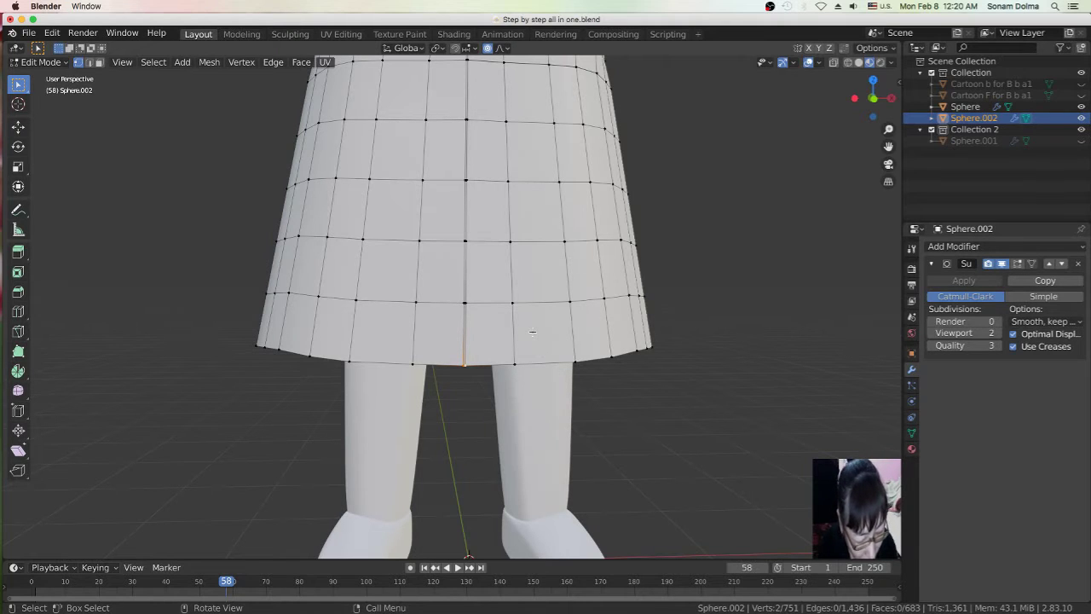
left_click(469, 317, "alt")
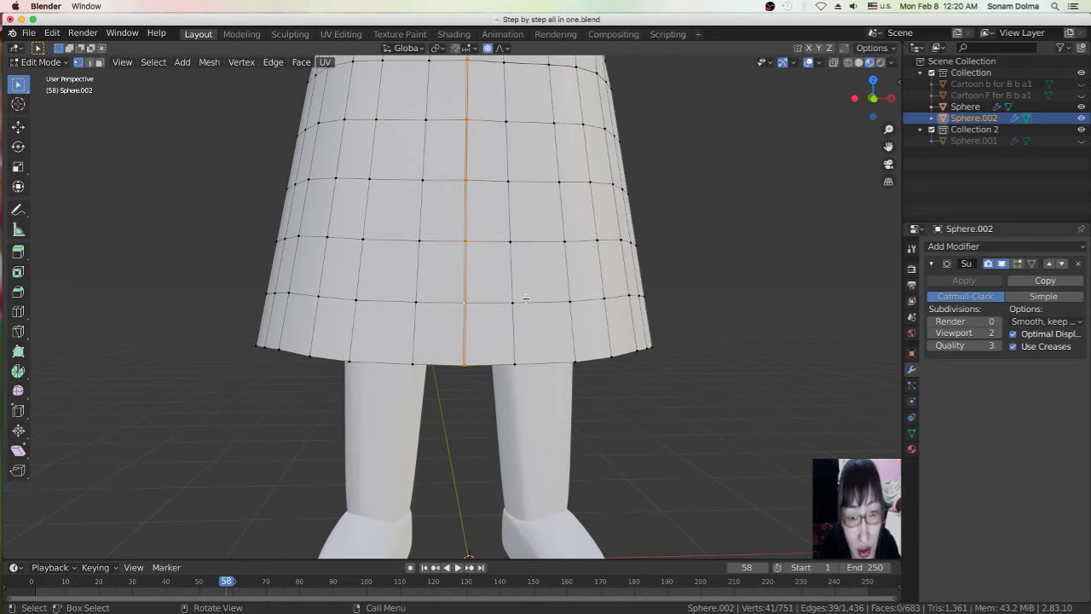
Merge the selected centre seam vertices of the robe by distance
scroll(526, 297, "down", 6)
mouse_move(585, 270)
middle_mouse_down()
mouse_move(560, 285)
mouse_move(380, 283)
mouse_move(568, 302)
mouse_move(594, 287)
mouse_move(585, 282)
middle_mouse_up()
scroll(544, 285, "up", 4)
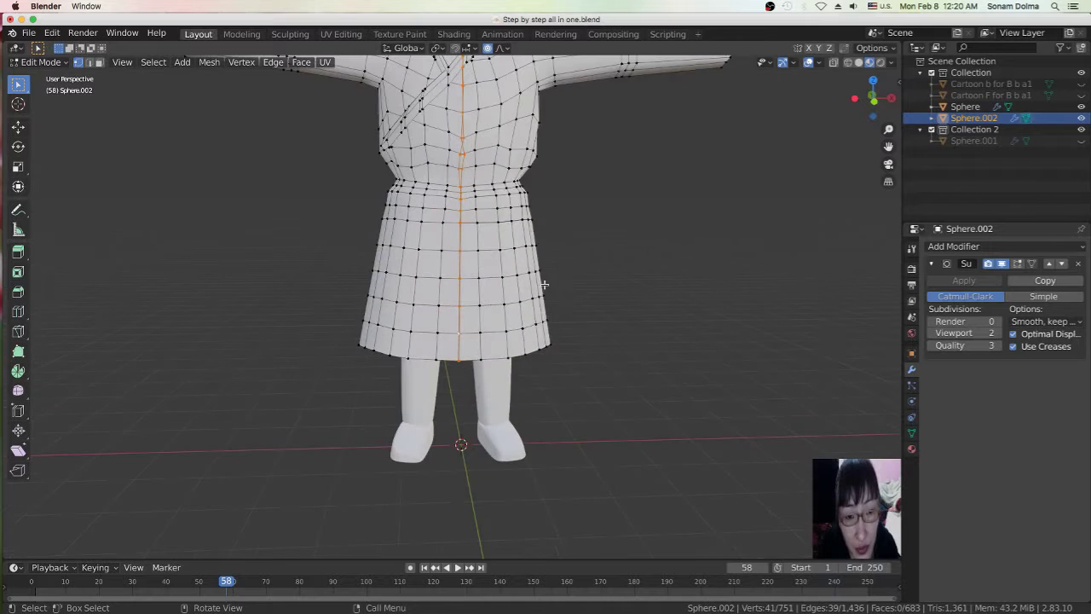
key("m")
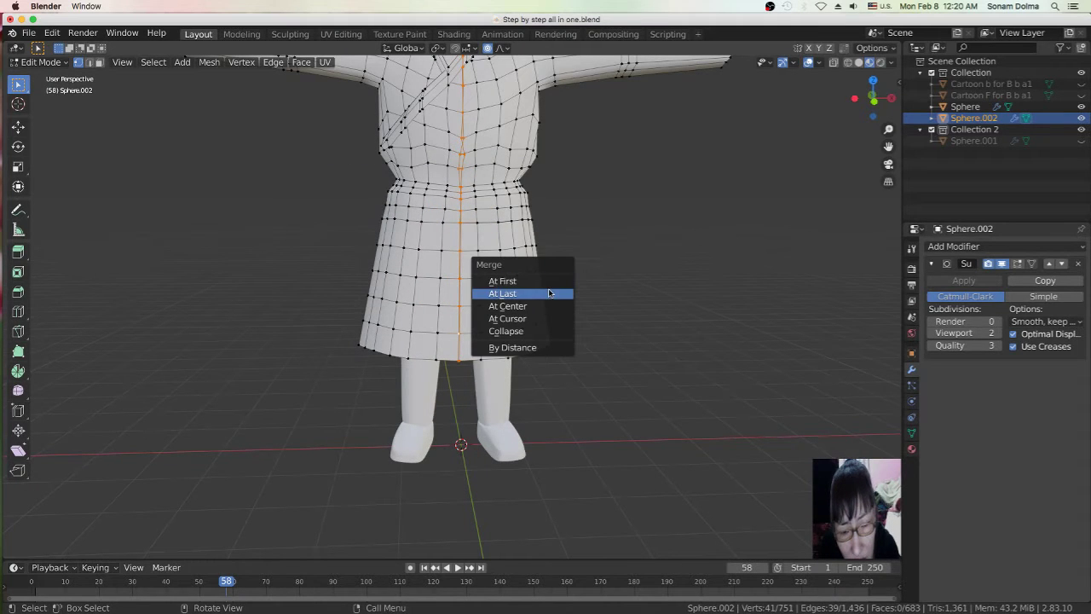
left_click(520, 348)
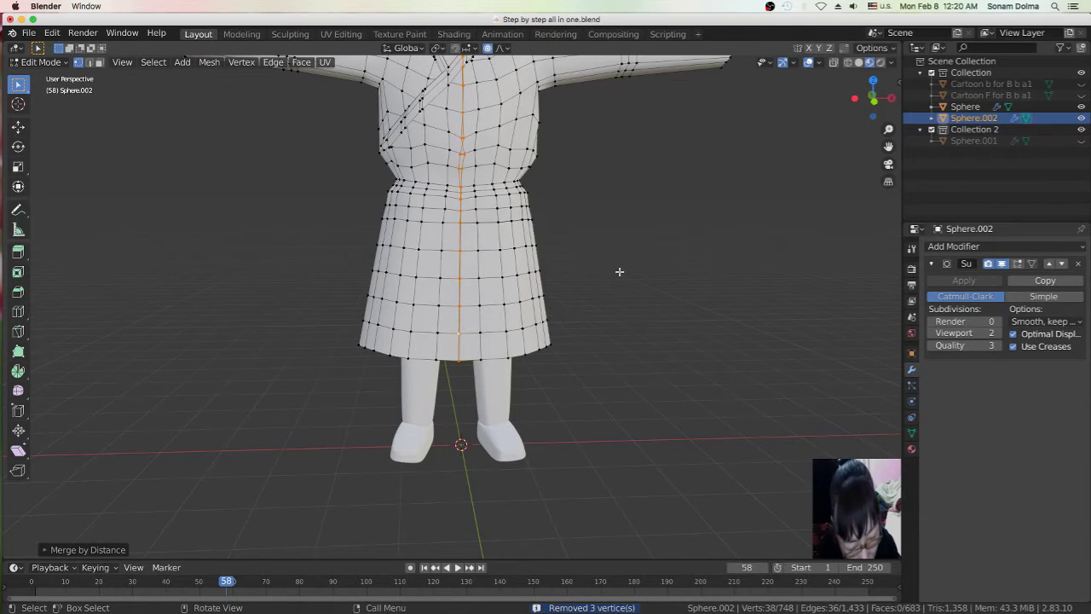
Try merging the robe's selected centre seam vertices at the 3D cursor, and undo that merge
key("m")
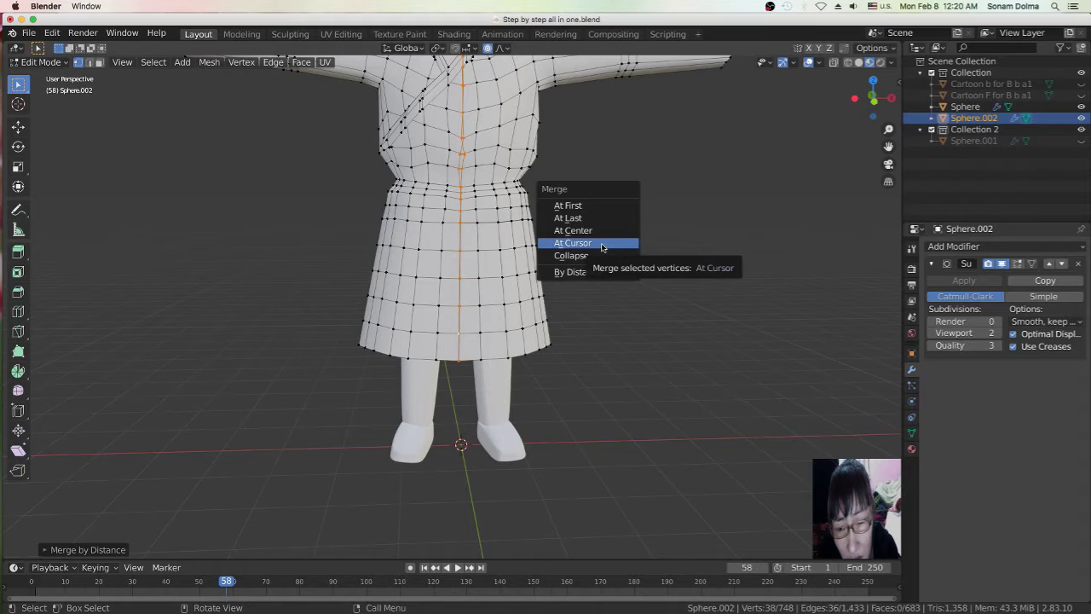
left_click(601, 245)
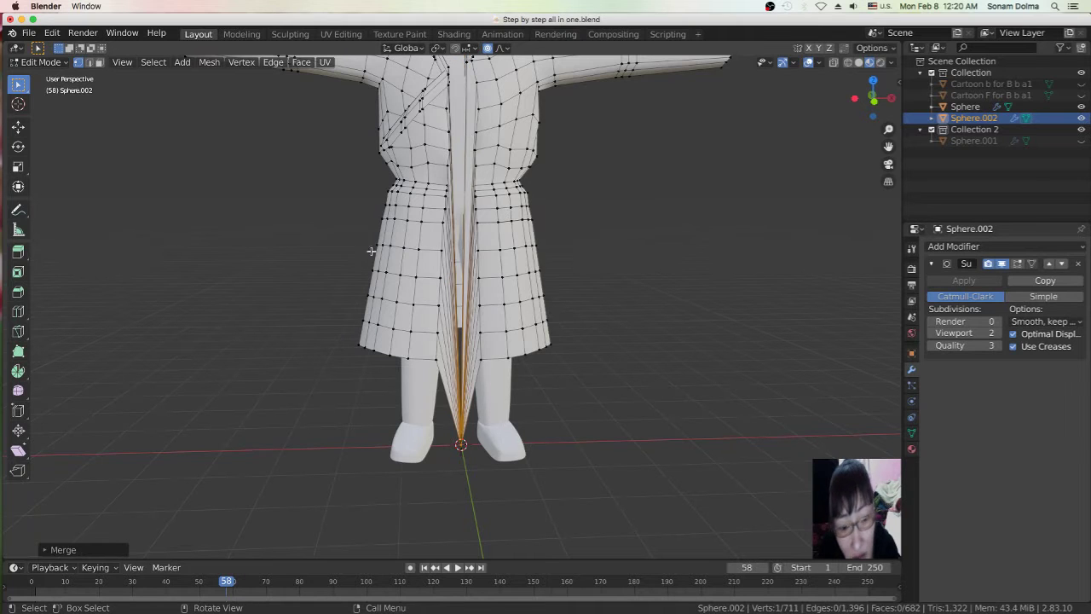
left_click(52, 33)
left_click(60, 46)
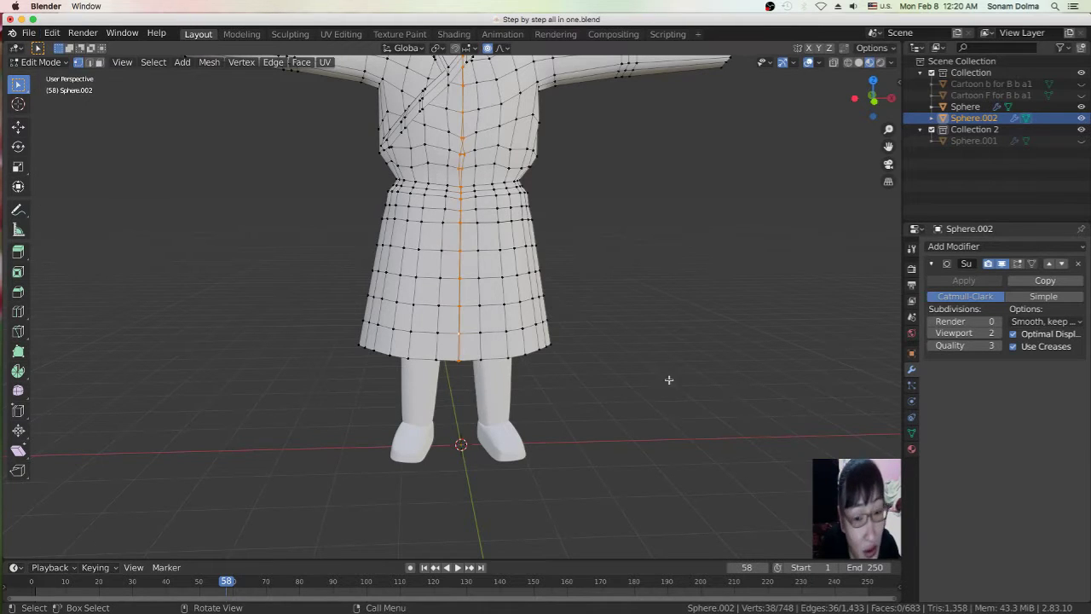
Try merging the robe's selected centre seam vertices at their center, and undo that merge
key("m")
left_click(582, 308)
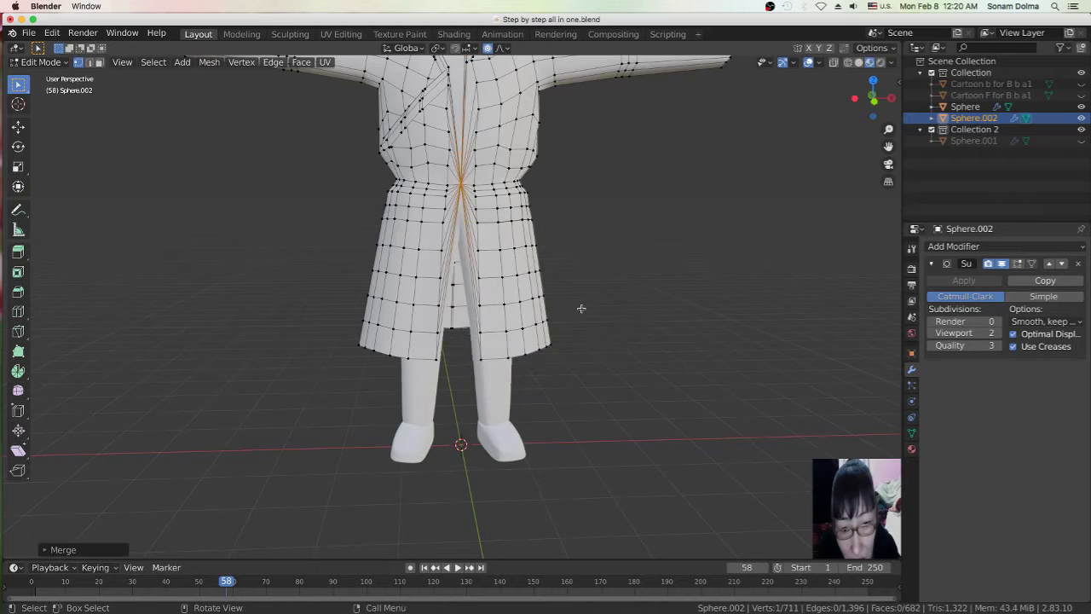
left_click(82, 34)
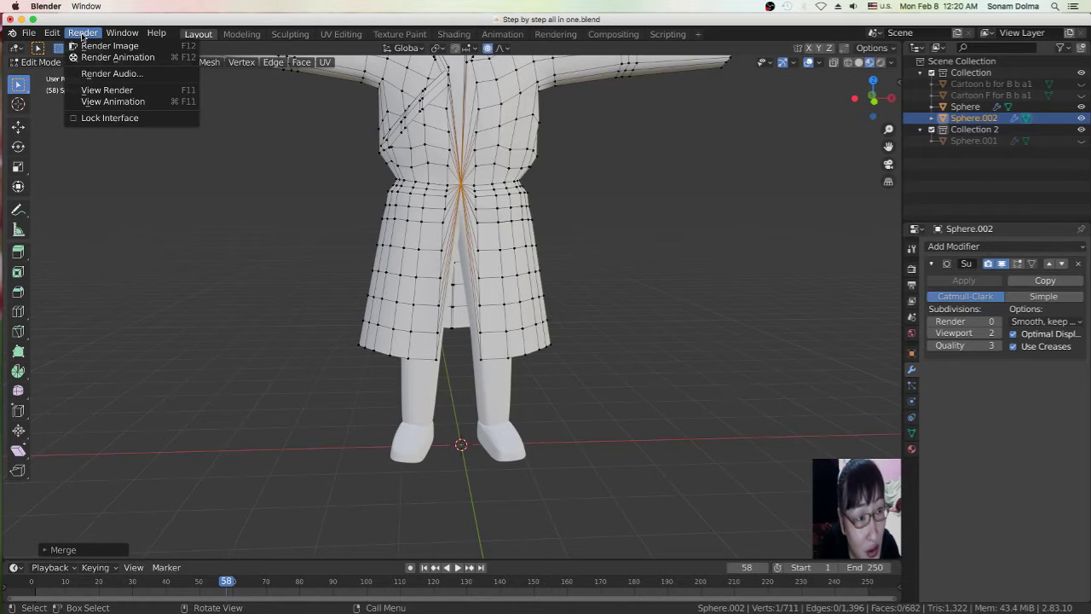
left_click(60, 46)
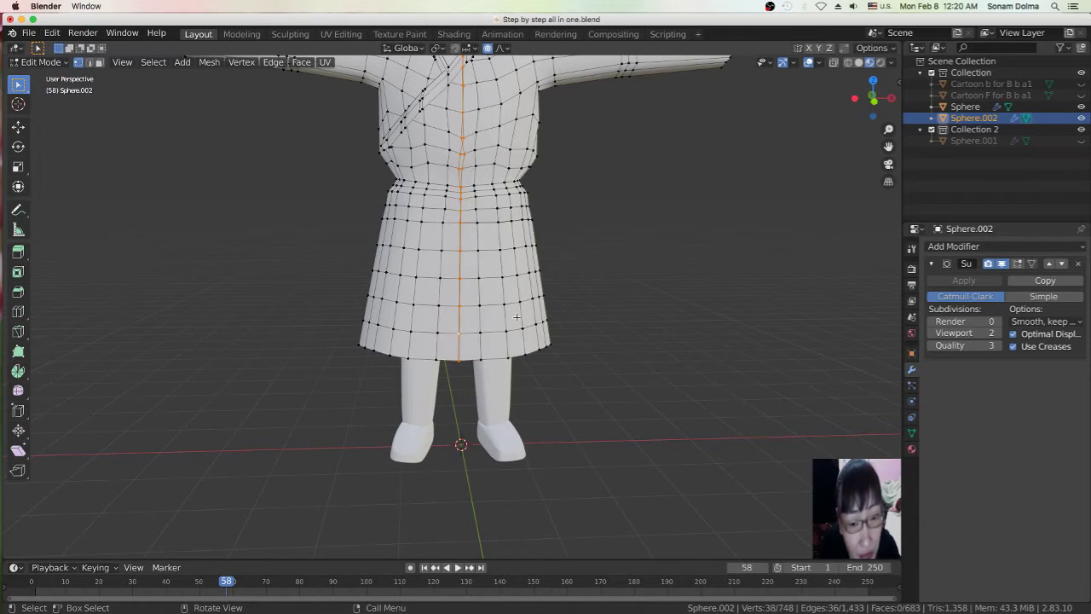
Try collapsing the robe's selected centre seam vertices with Merge, and undo that merge
key("m")
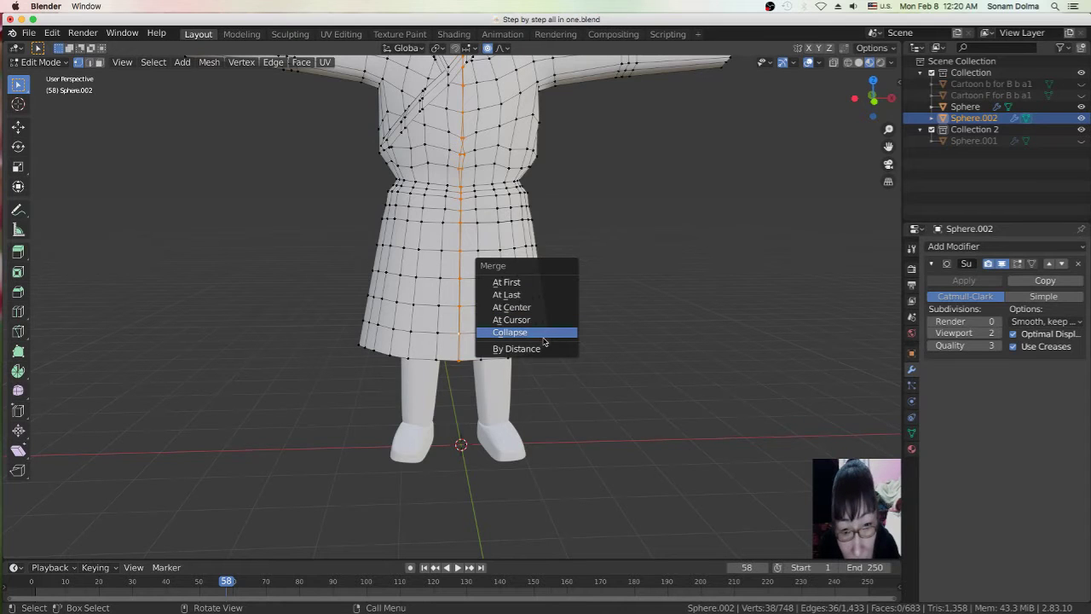
left_click(543, 332)
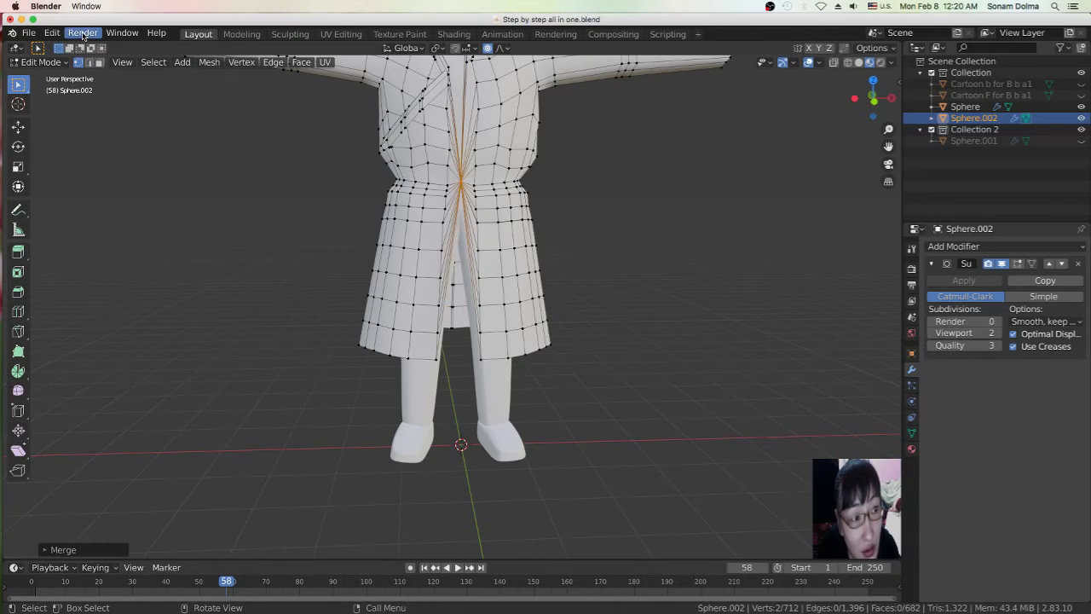
left_click(58, 66)
left_click(52, 32)
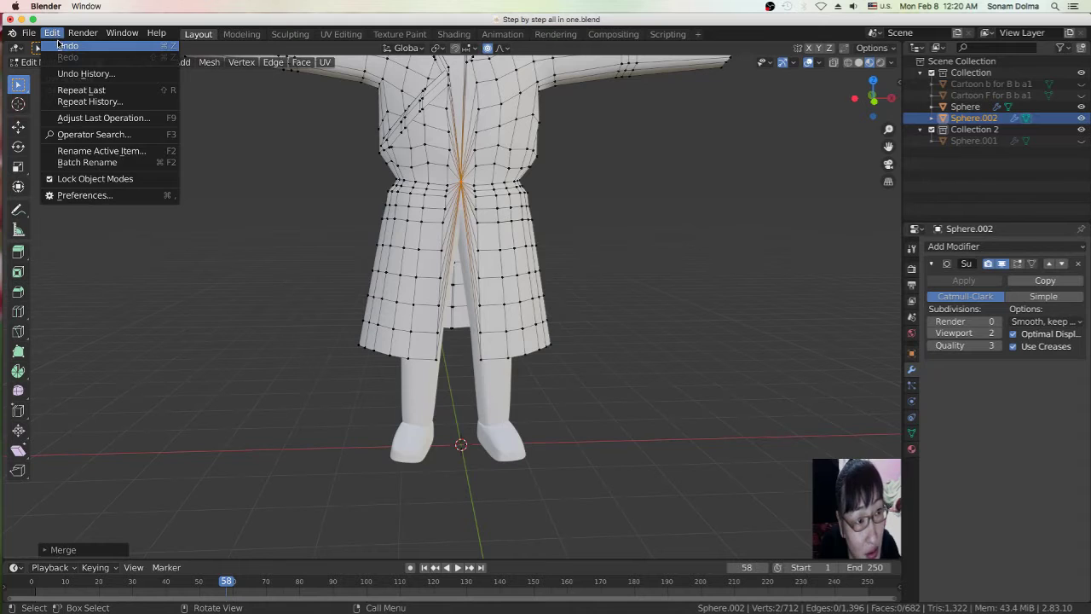
left_click(59, 46)
Select the two vertices at the centre of the robe's front hem and merge them
left_click(465, 170)
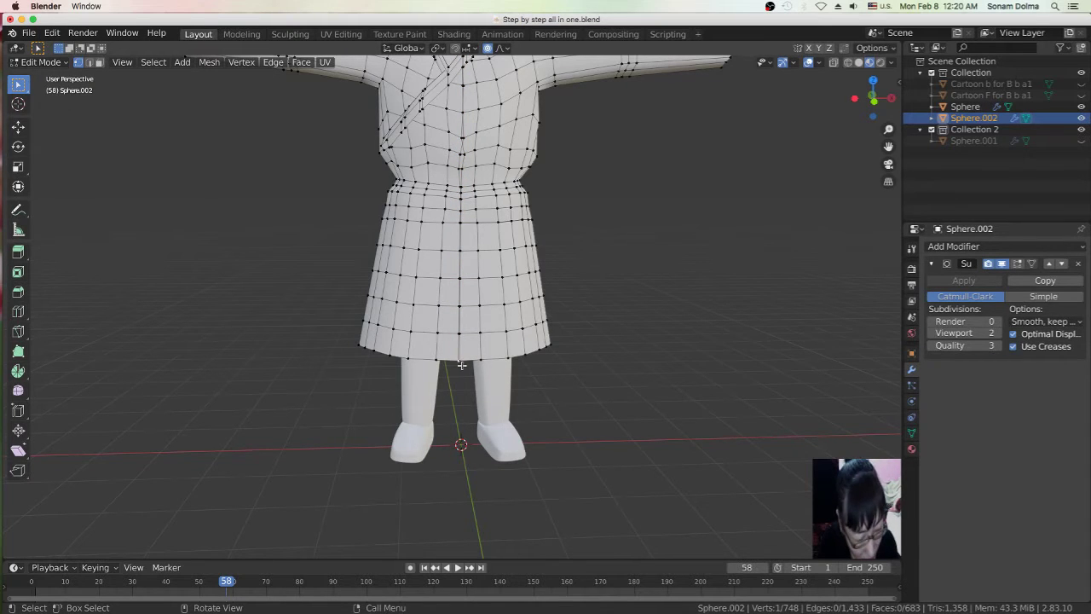
key("c")
key("Escape")
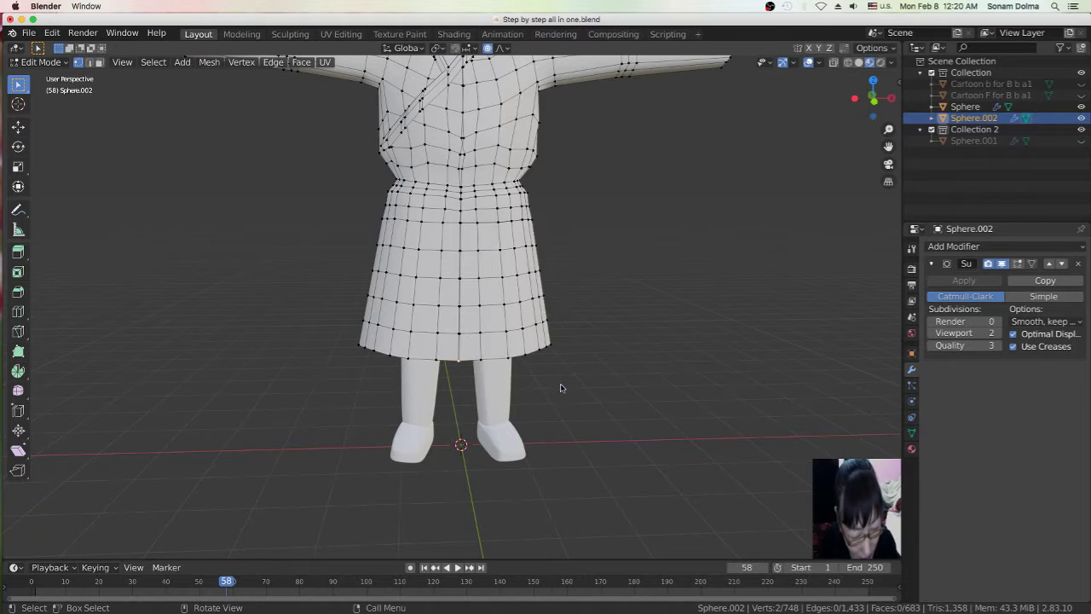
key("m")
left_click(491, 334)
scroll(480, 331, "down", 4)
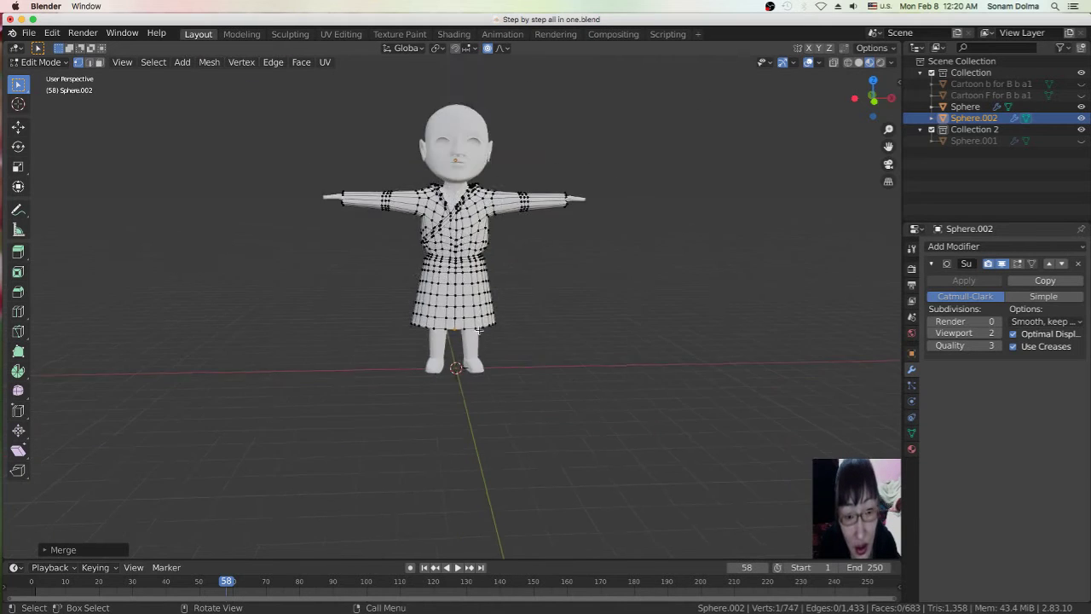
Select the two vertices at the centre of the robe's back hem and merge them
middle_click_drag(479, 331, 701, 349)
middle_click_drag(392, 328, 451, 335)
scroll(451, 335, "up", 4)
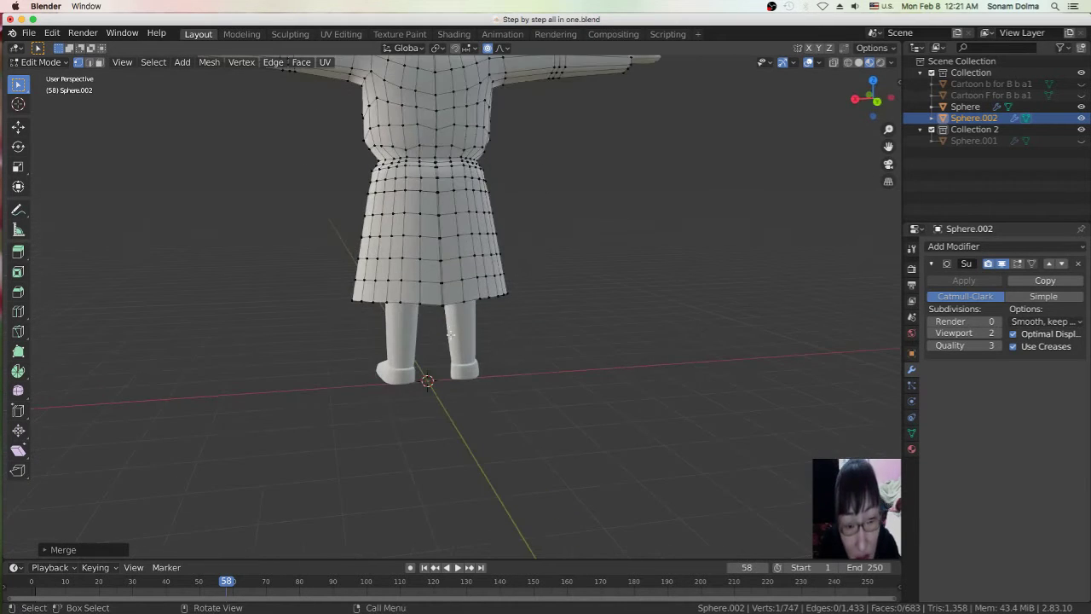
left_click(445, 301)
left_click(440, 315, "shift")
right_click(517, 336)
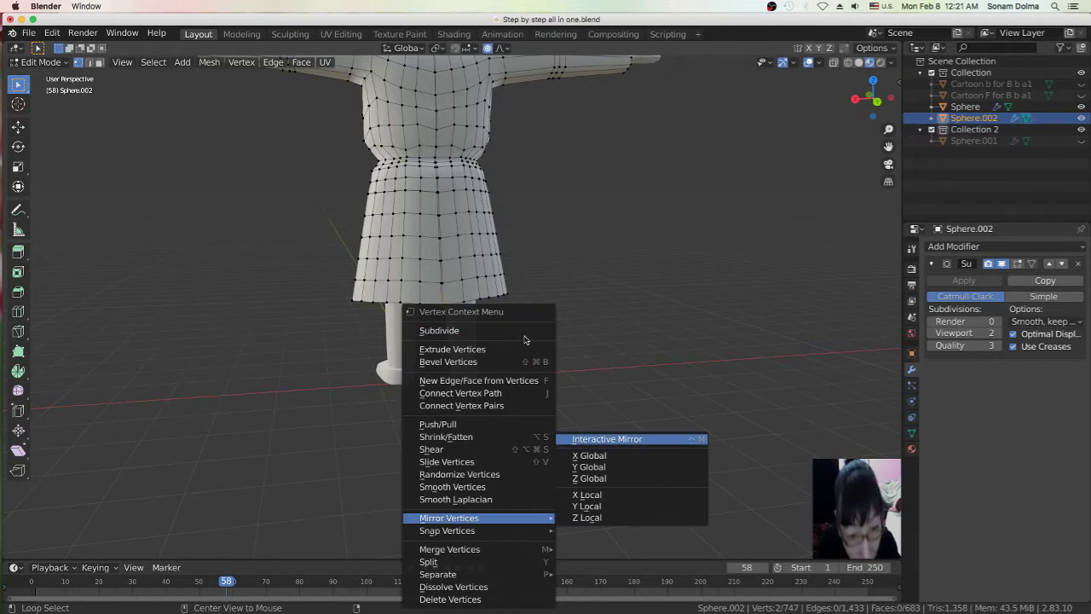
key("m")
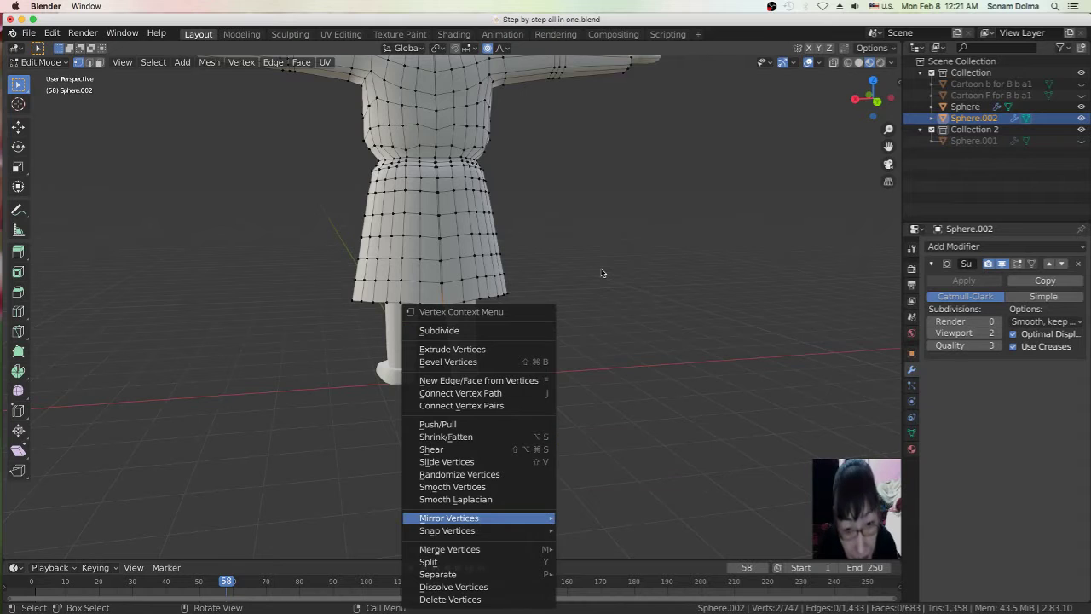
key("Escape")
key("m")
left_click(598, 265)
Select the front centre vertex just above the robe's waist and move it slightly
middle_click_drag(557, 349, 410, 231)
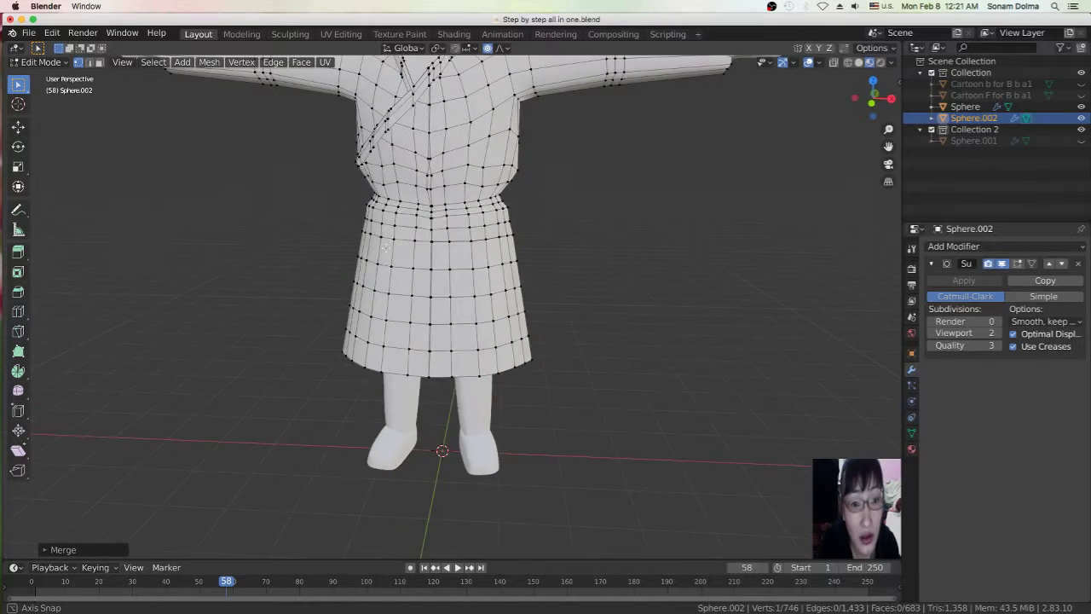
scroll(426, 224, "up", 5)
middle_click_drag(432, 175, 446, 177)
scroll(460, 195, "down", 5)
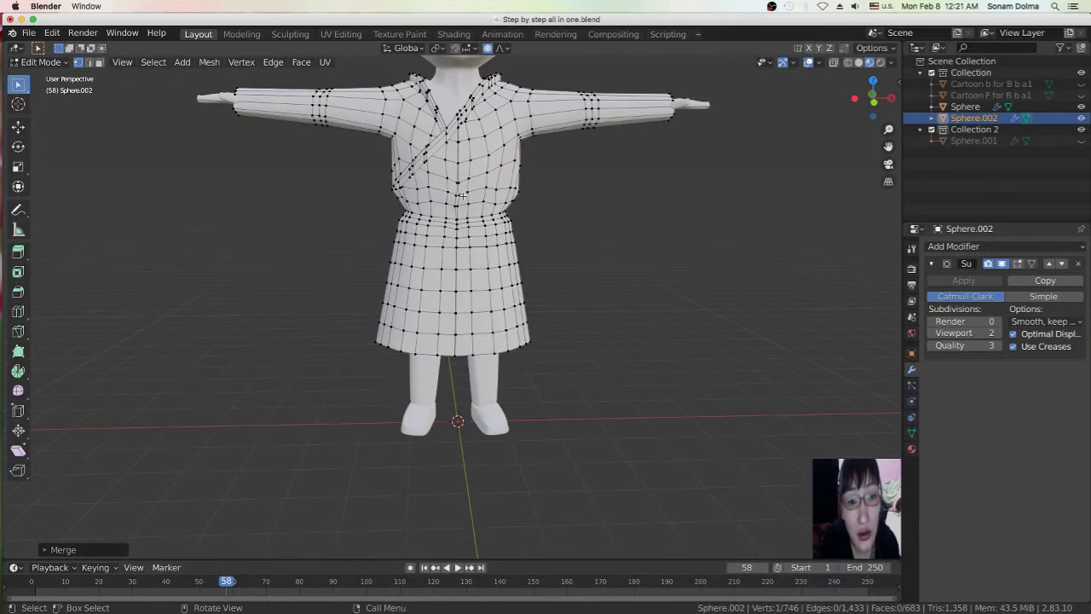
left_click(462, 197)
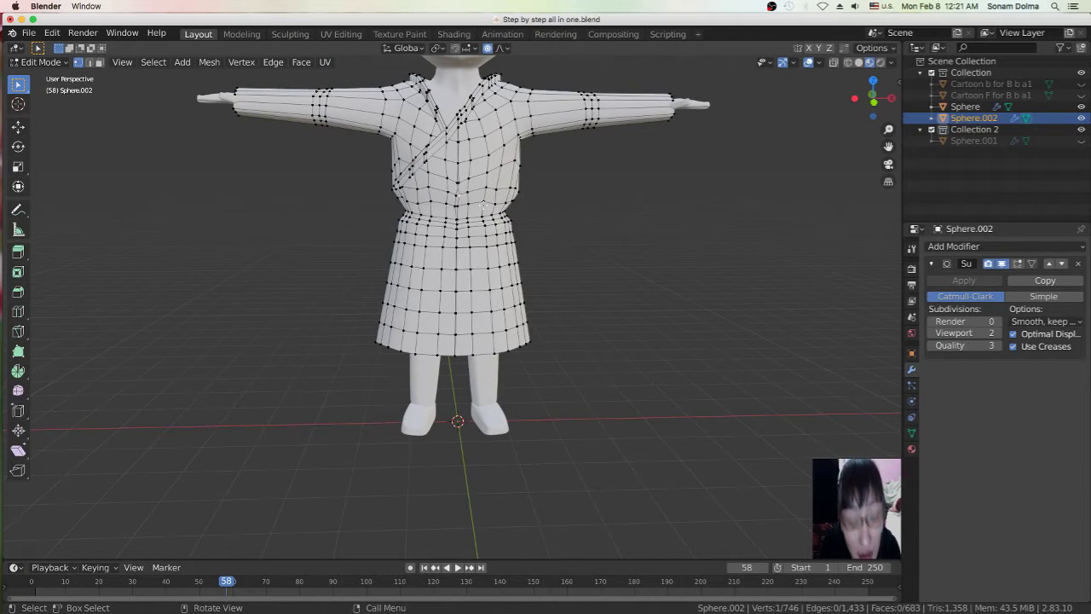
scroll(483, 206, "down", 4)
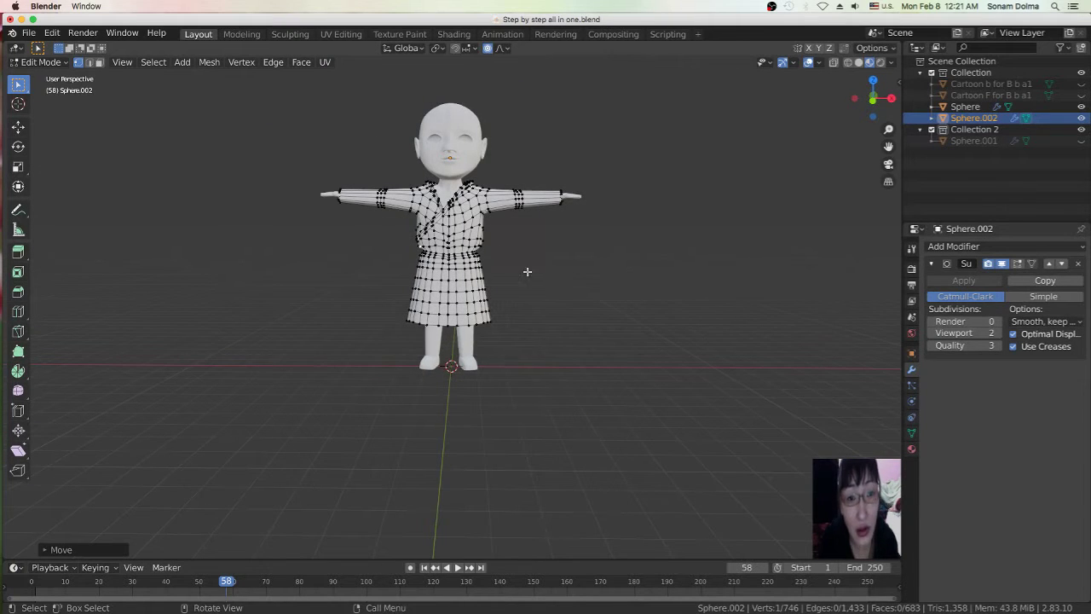
Return the robe to Object Mode and deselect it
left_click(39, 62)
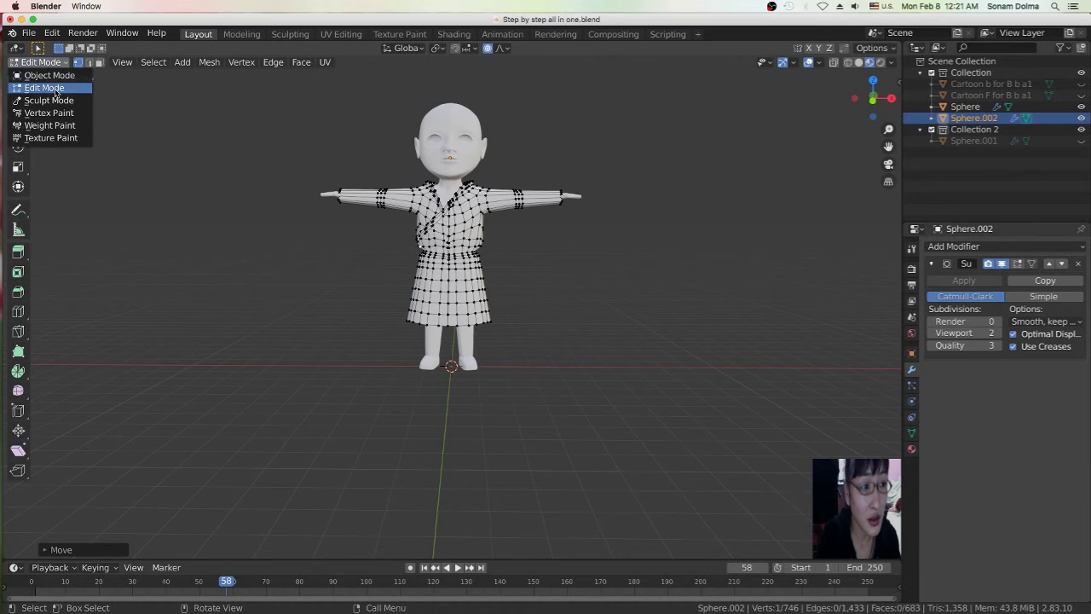
left_click(59, 76)
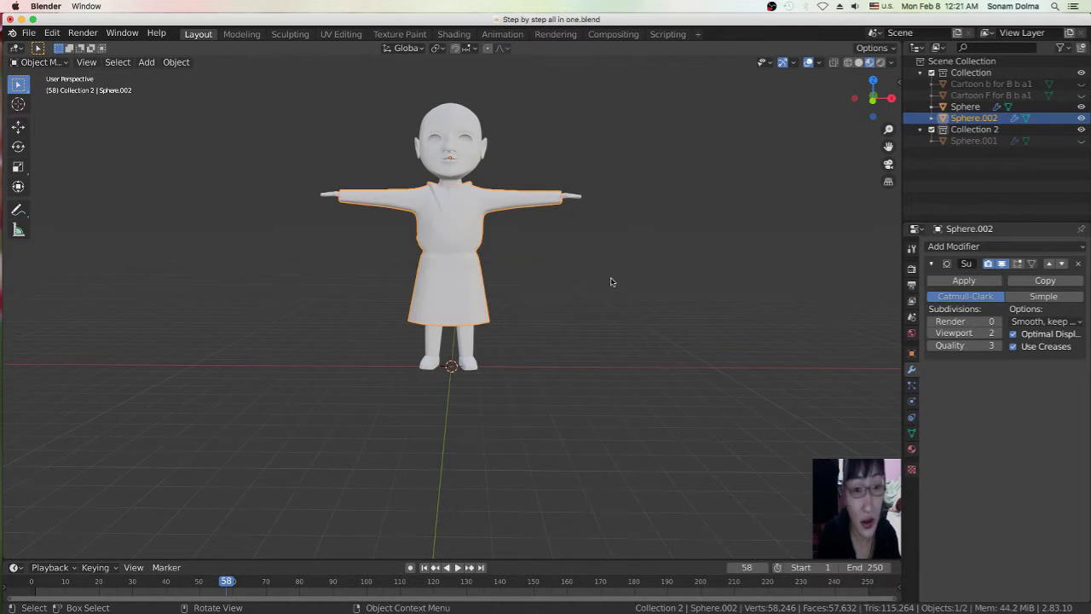
right_click(627, 206)
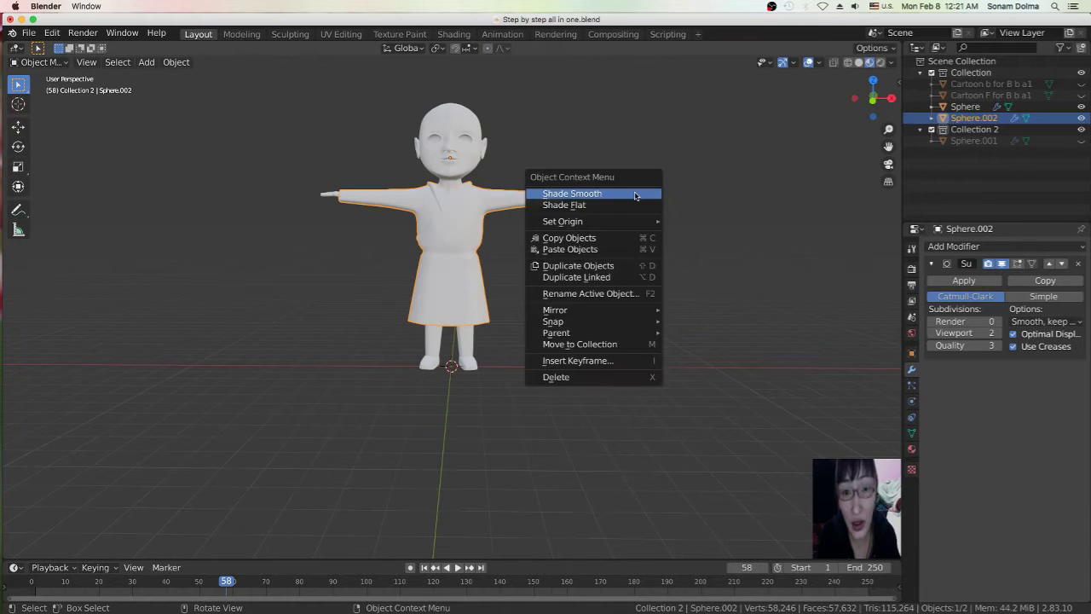
left_click(725, 139)
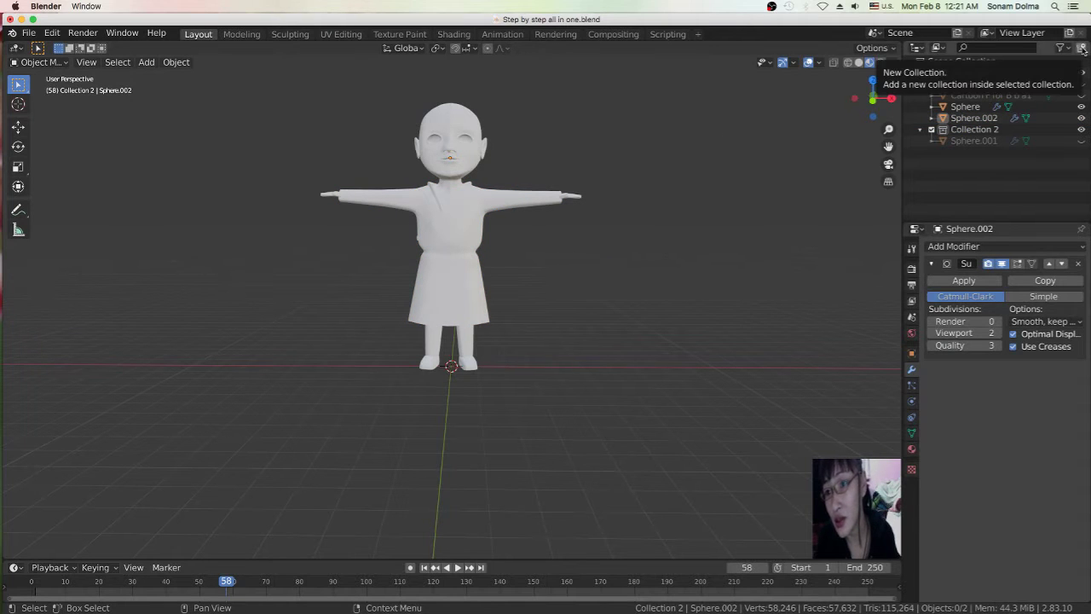
Try collapsing and hiding Collection 2 in the outliner, and restore it
left_click(919, 131)
left_click(919, 130)
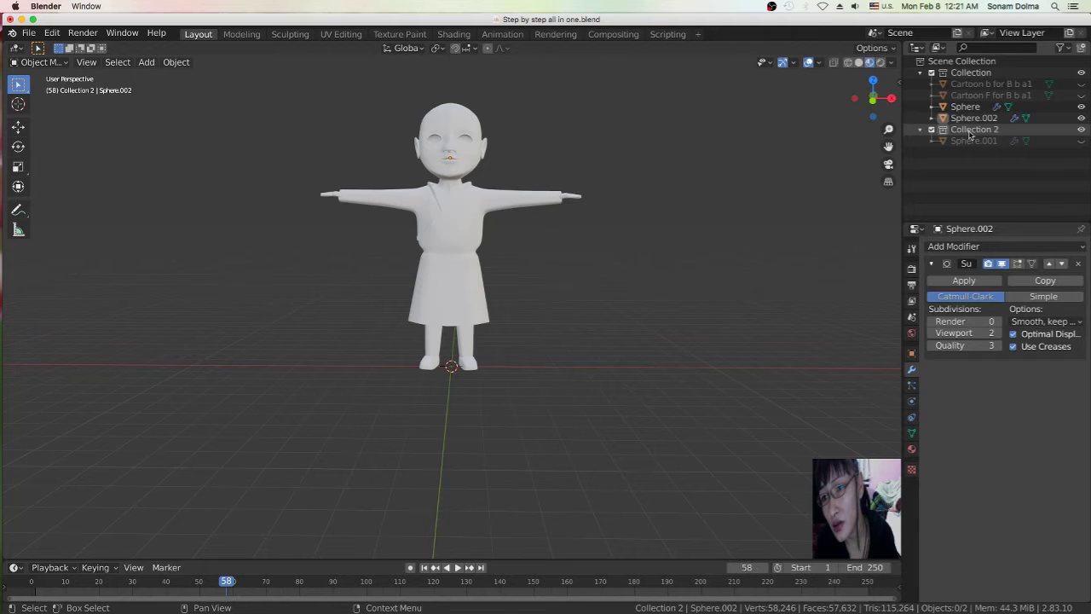
left_click(921, 130)
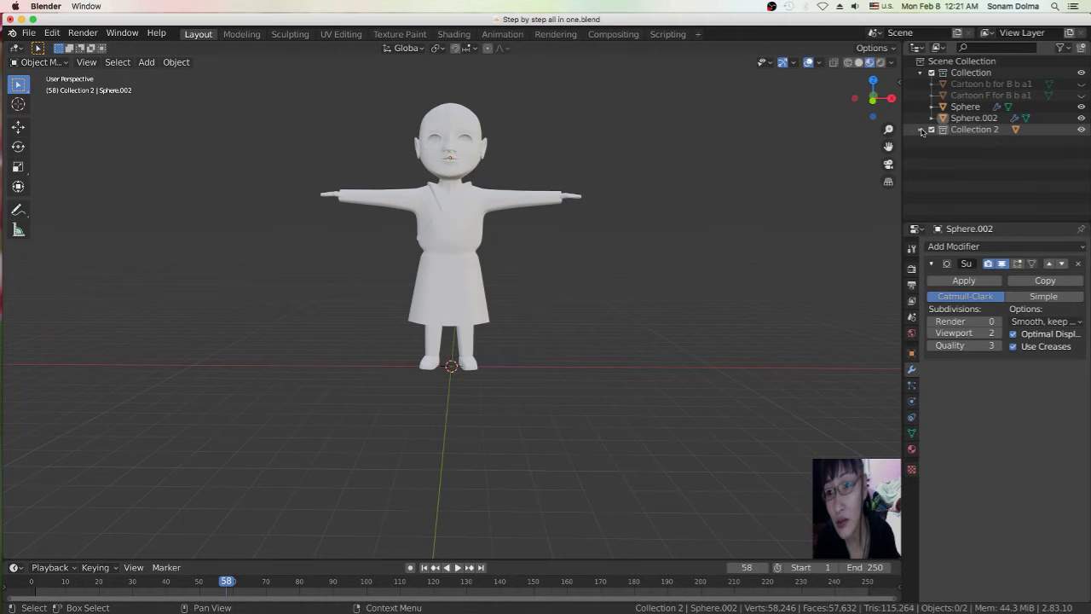
left_click(1081, 129)
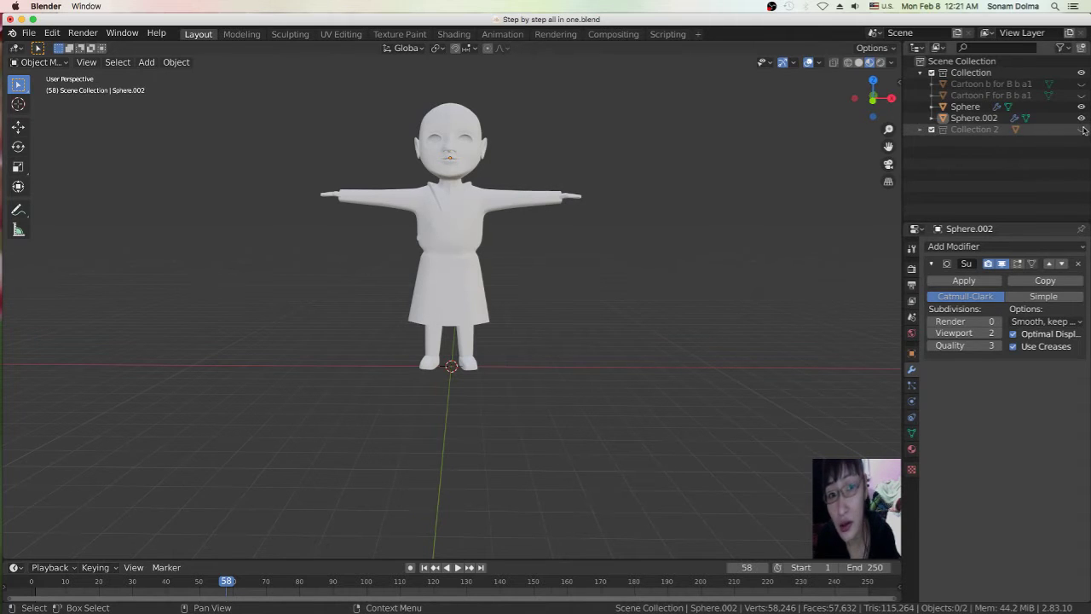
left_click(921, 129)
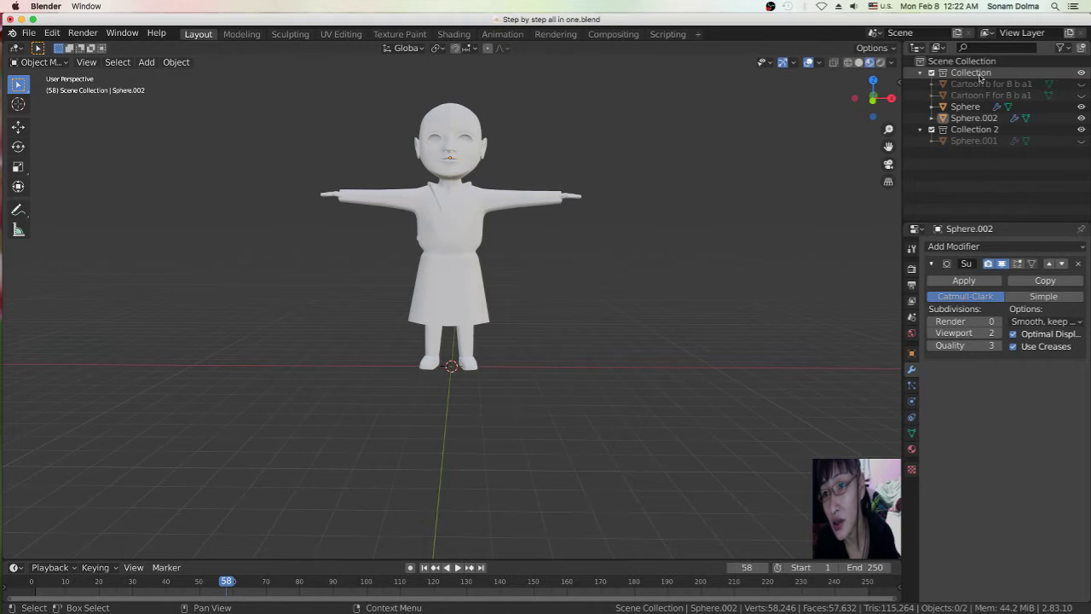
Create a new collection in the scene and move the Sphere body and Sphere.002 robe objects into it
left_click(1082, 48)
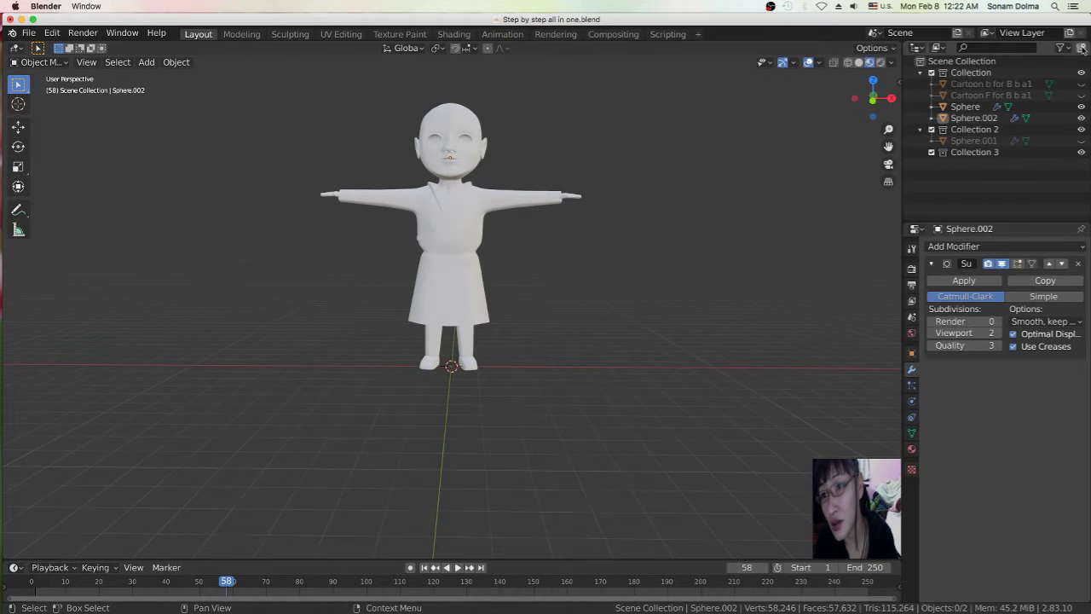
left_click(942, 153)
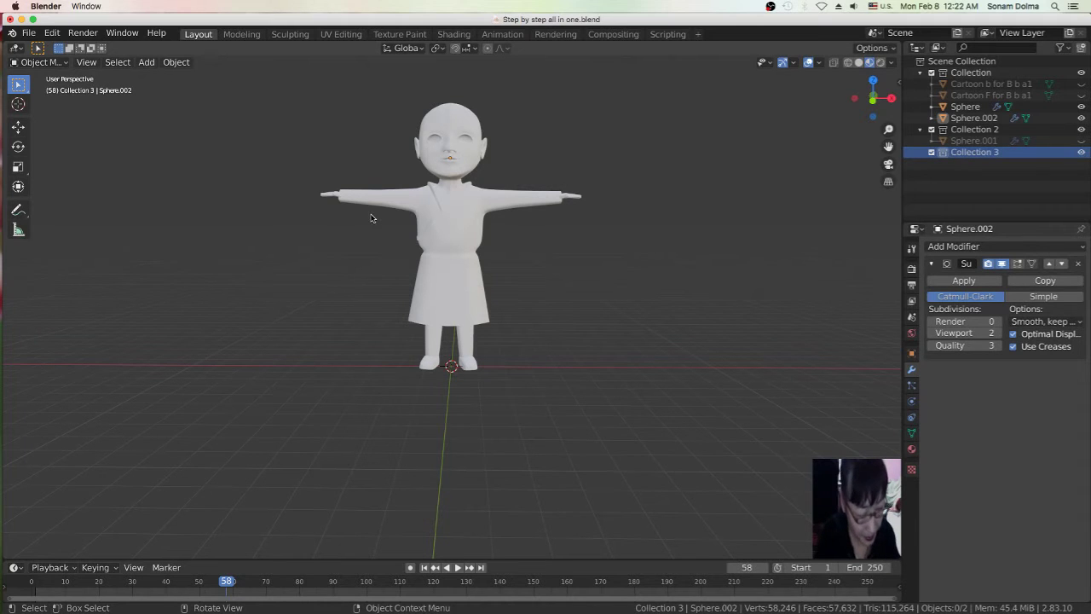
key("b")
left_click_drag(297, 104, 629, 411)
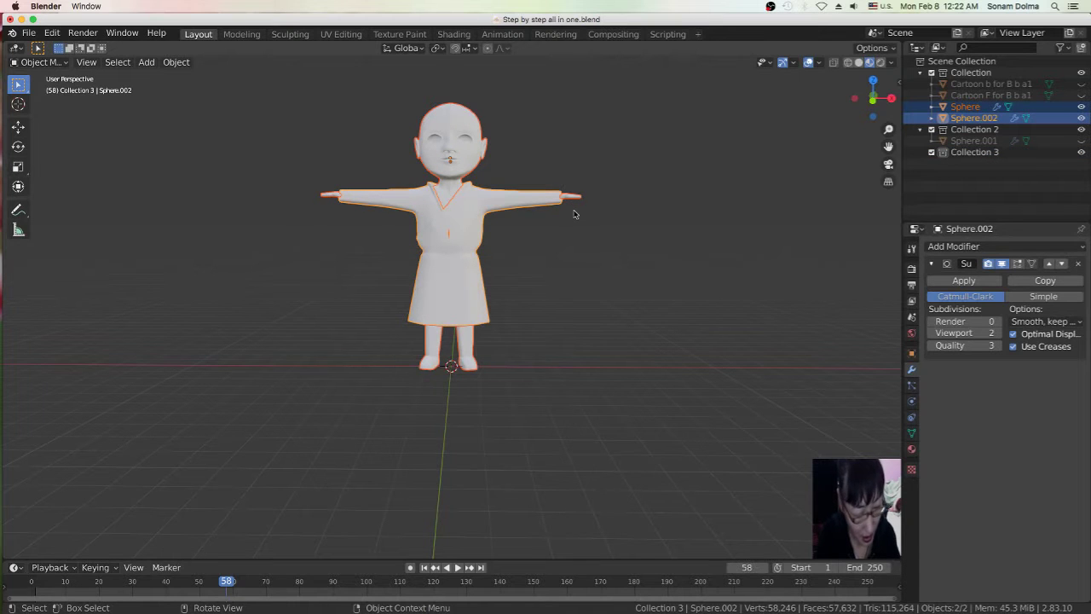
key("m")
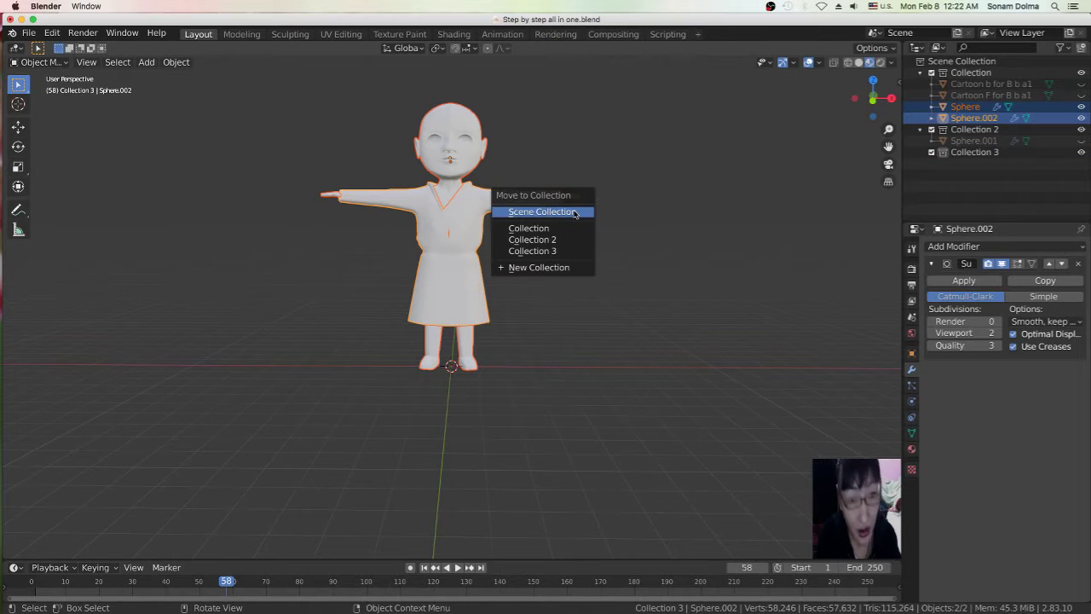
left_click(572, 253)
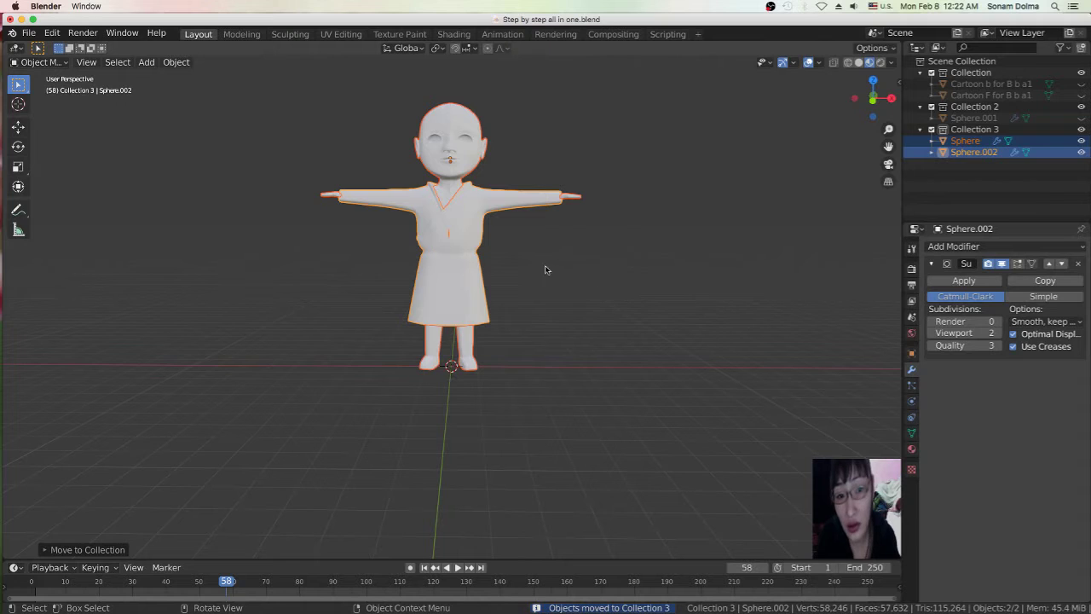
Deselect the character, then collapse and hide Collection 3 to empty the viewport
left_click(542, 266)
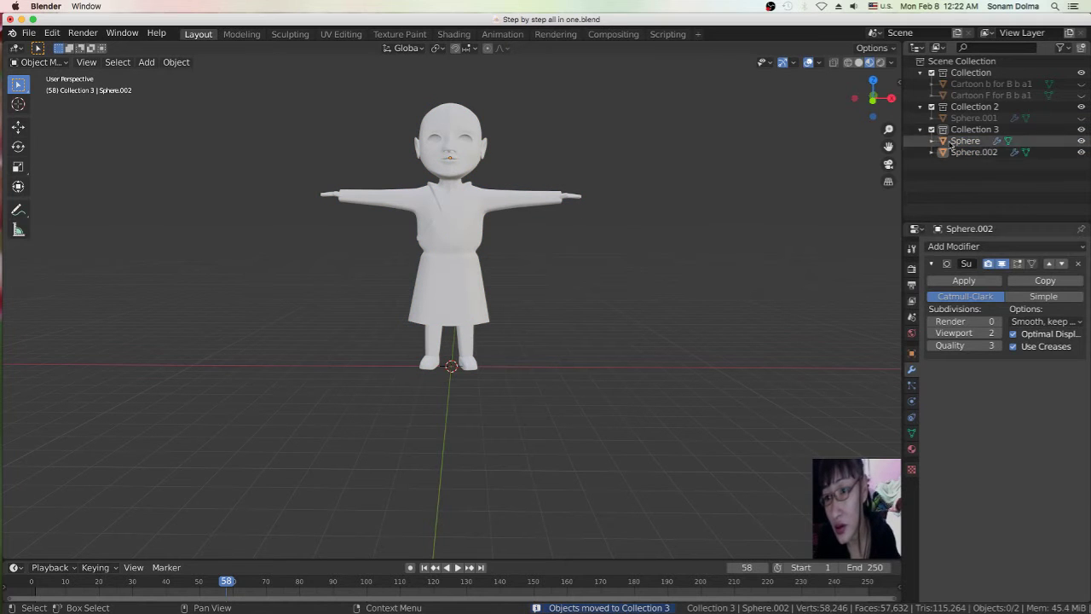
left_click(920, 129)
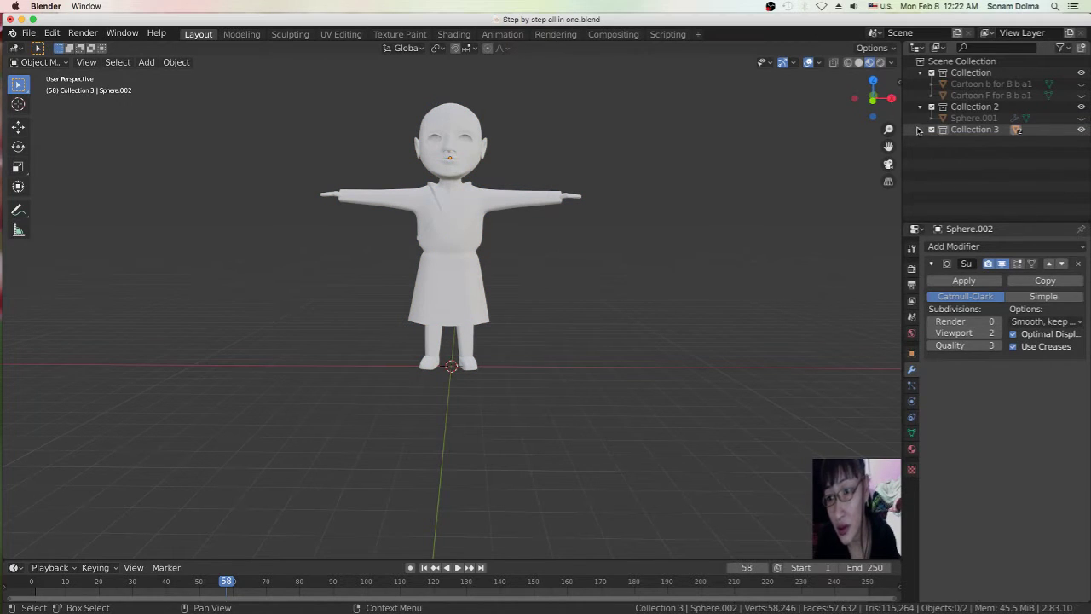
left_click(1081, 130)
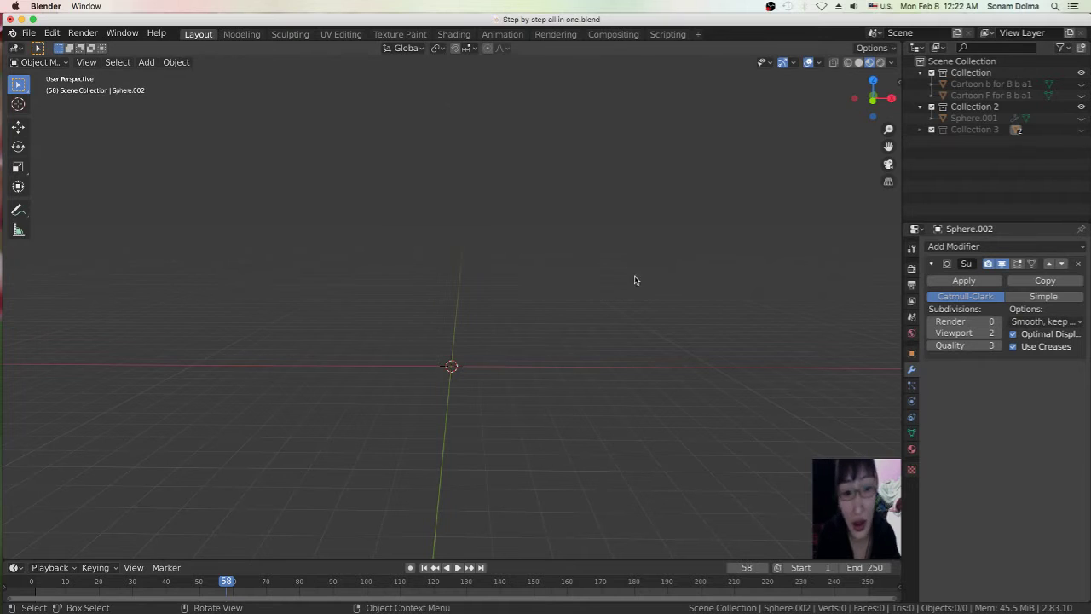
Add a UV Sphere mesh at the 3D cursor and view it from its right side
key("shift+a")
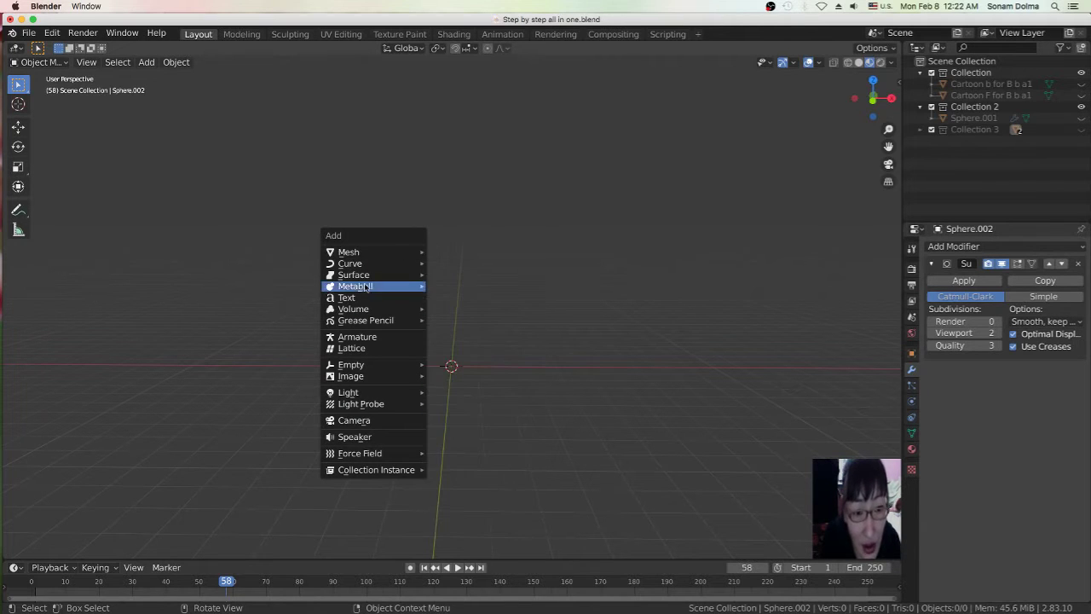
mouse_move(382, 252)
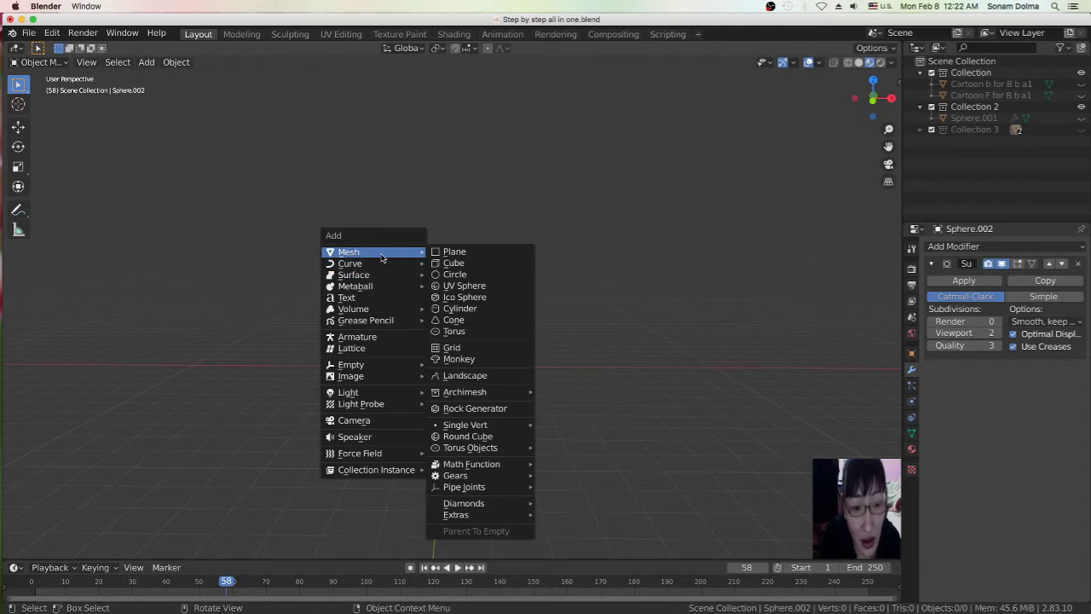
left_click(492, 285)
middle_click_drag(565, 341, 453, 336)
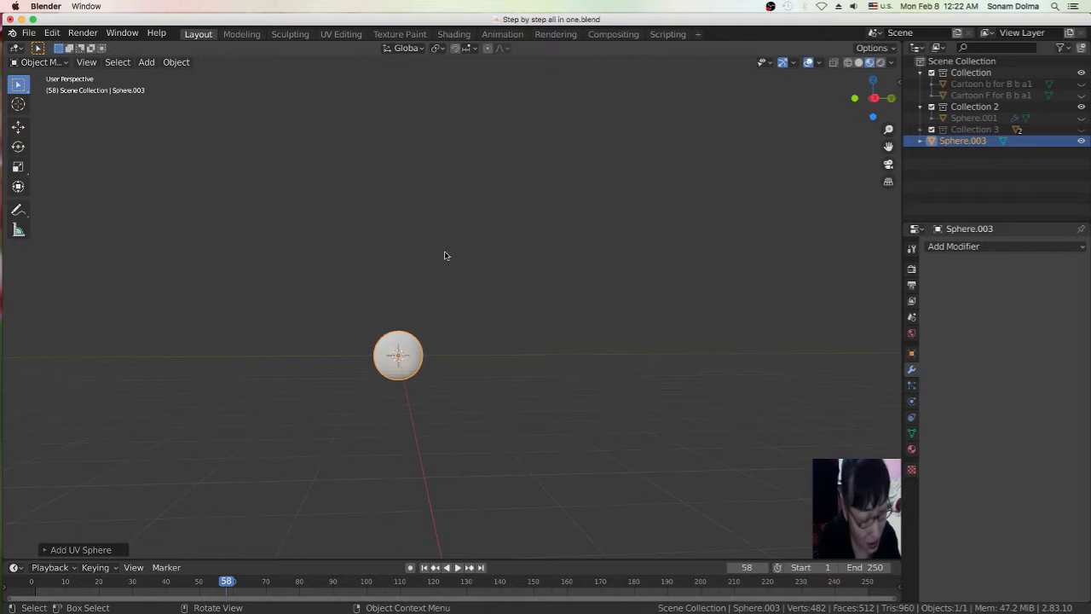
key("KP_3")
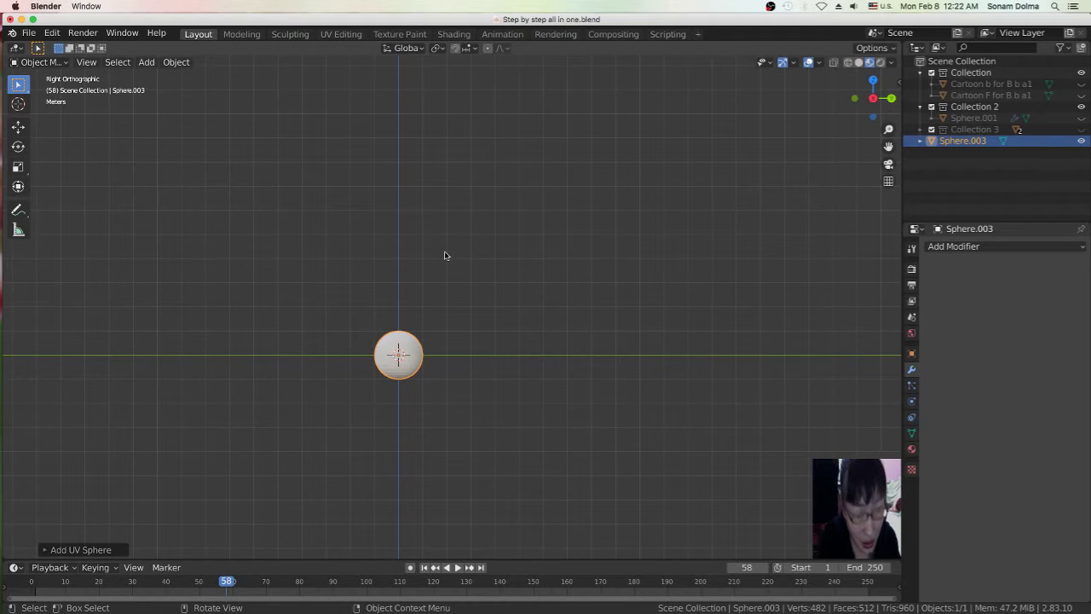
key("KP_8")
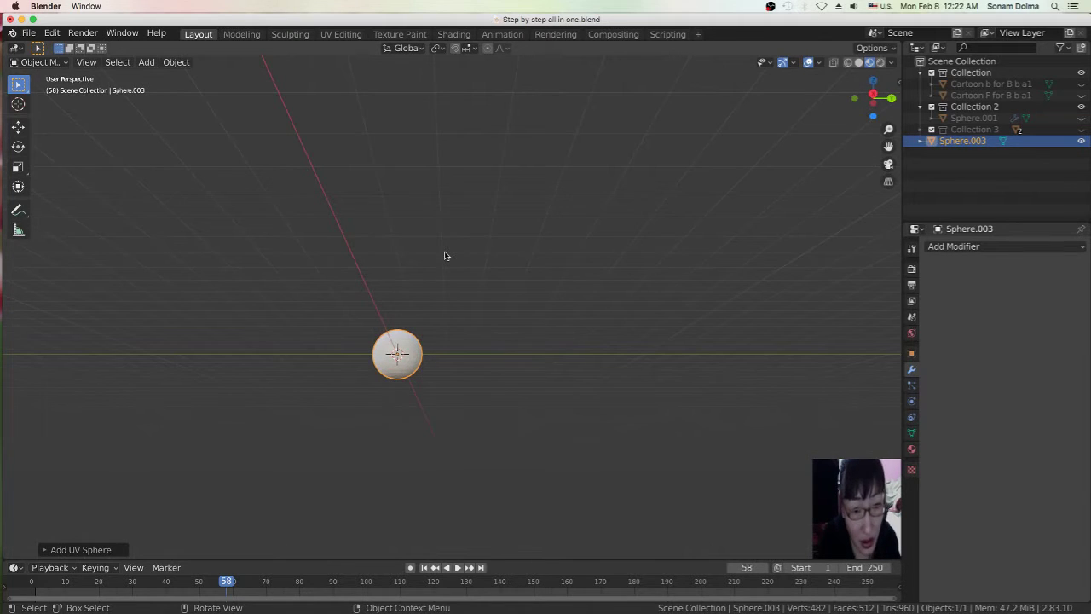
middle_click_drag(499, 346, 511, 368)
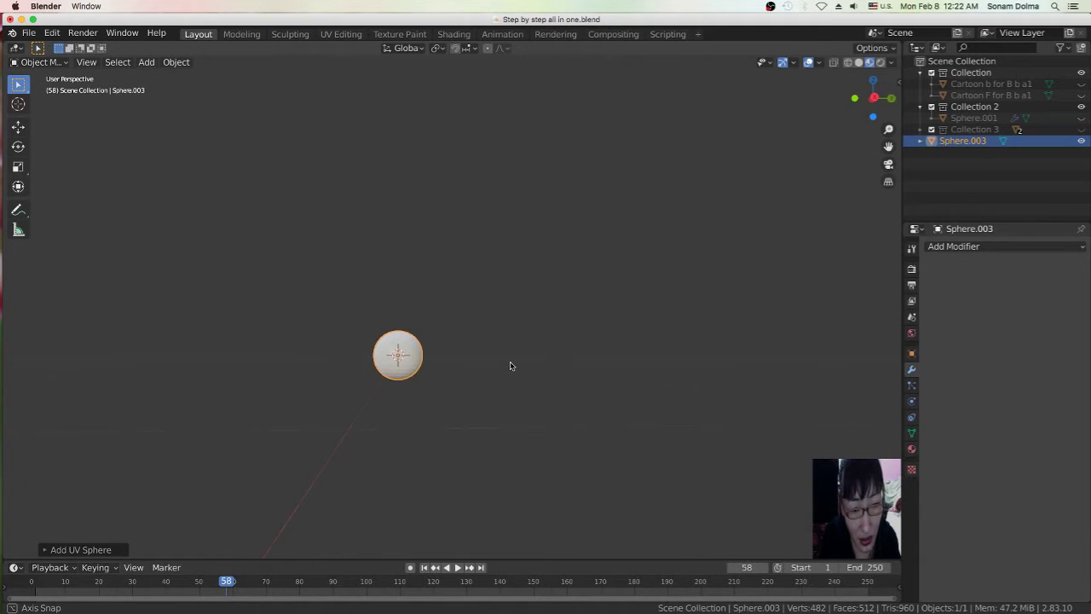
Rotate the UV sphere roughly a quarter turn as seen along the X axis, tipping its pole sideways
middle_click_drag(509, 366, 493, 366)
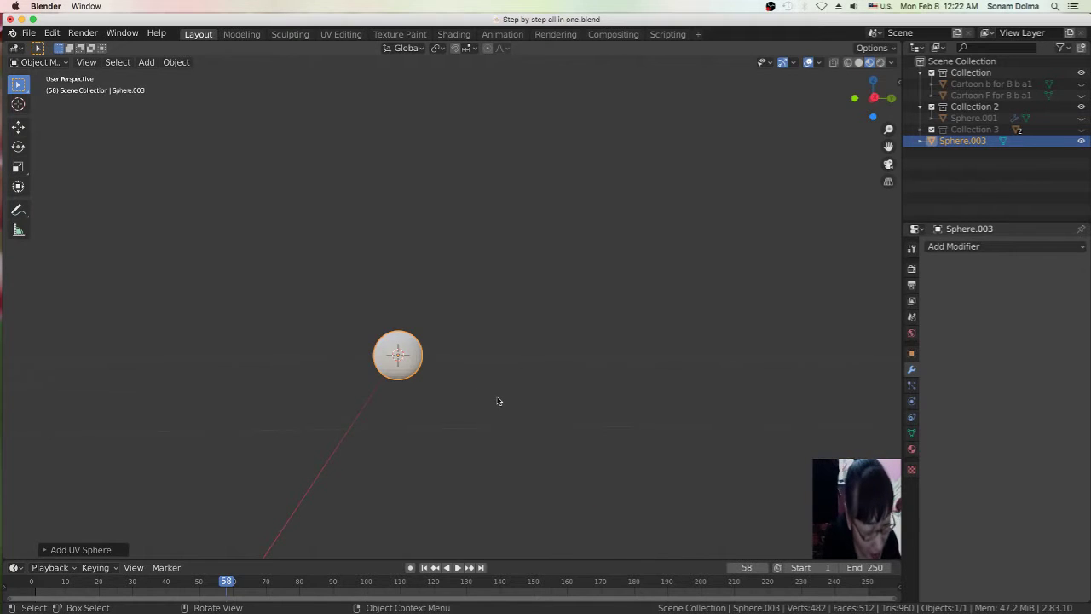
key("r")
left_click(488, 180)
middle_click_drag(463, 236, 529, 346)
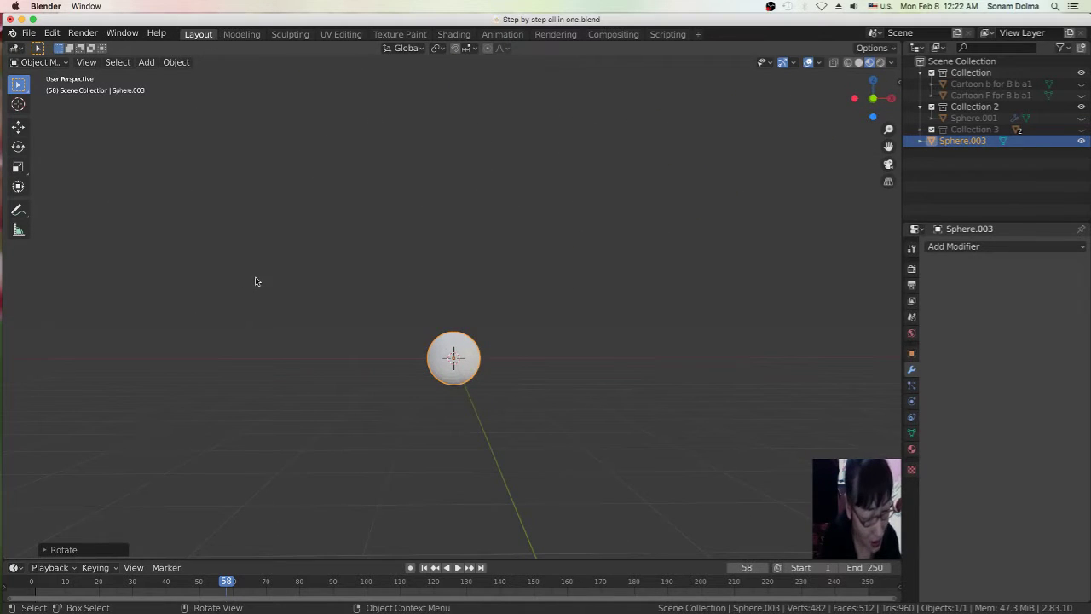
Rotate the sphere by about -14° as seen in the Top Orthographic view
key("KP_7")
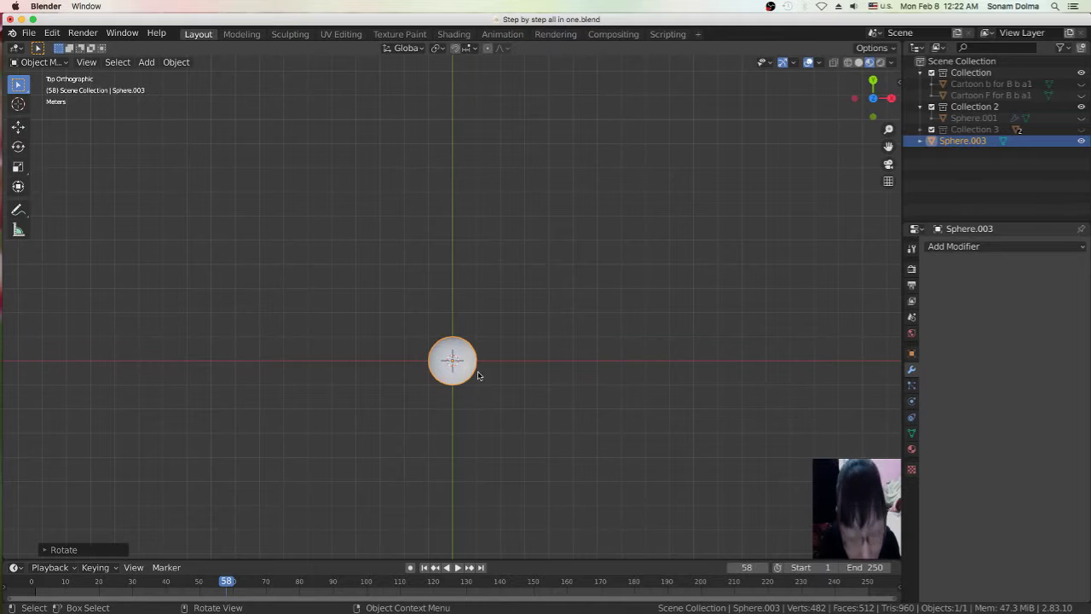
key("r")
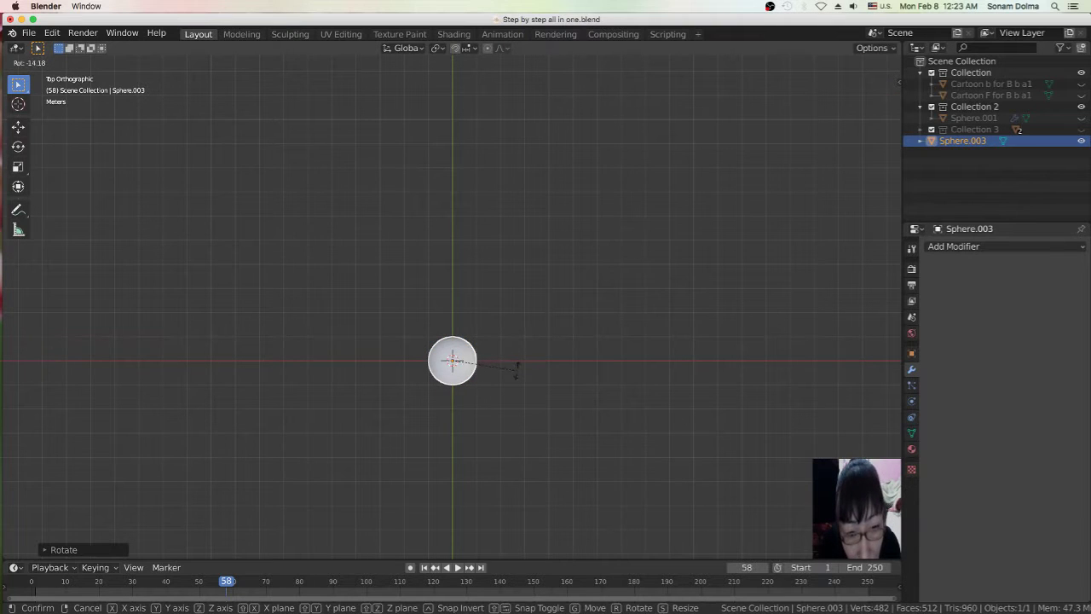
left_click(520, 371)
Rotate the sphere by about -8° as seen from the X-axis side in perspective
middle_click_drag(548, 409, 429, 325)
scroll(418, 366, "up", 5)
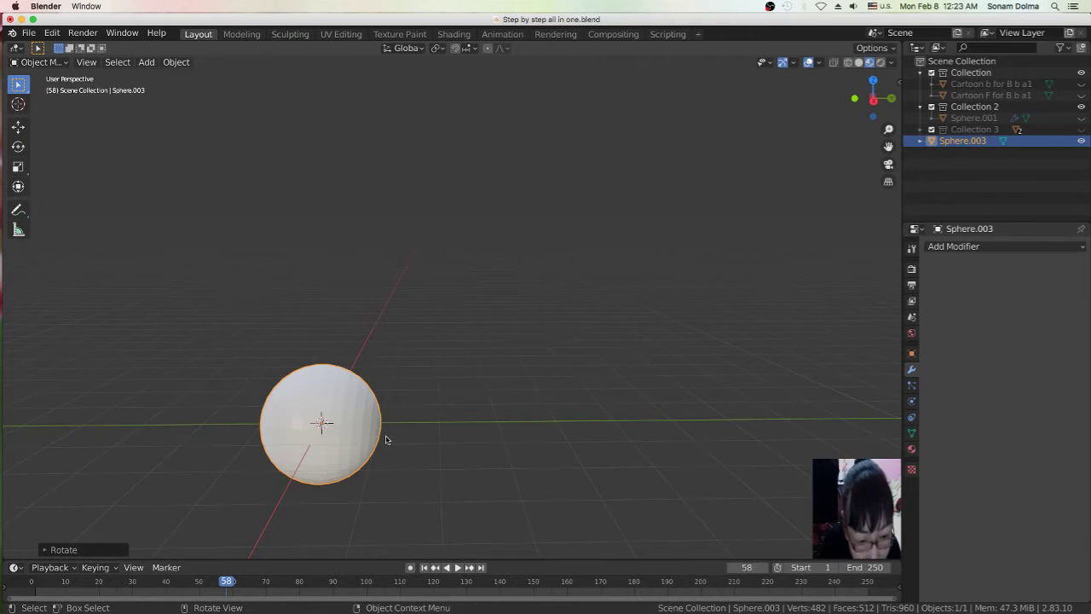
middle_click_drag(404, 440, 490, 324, "shift")
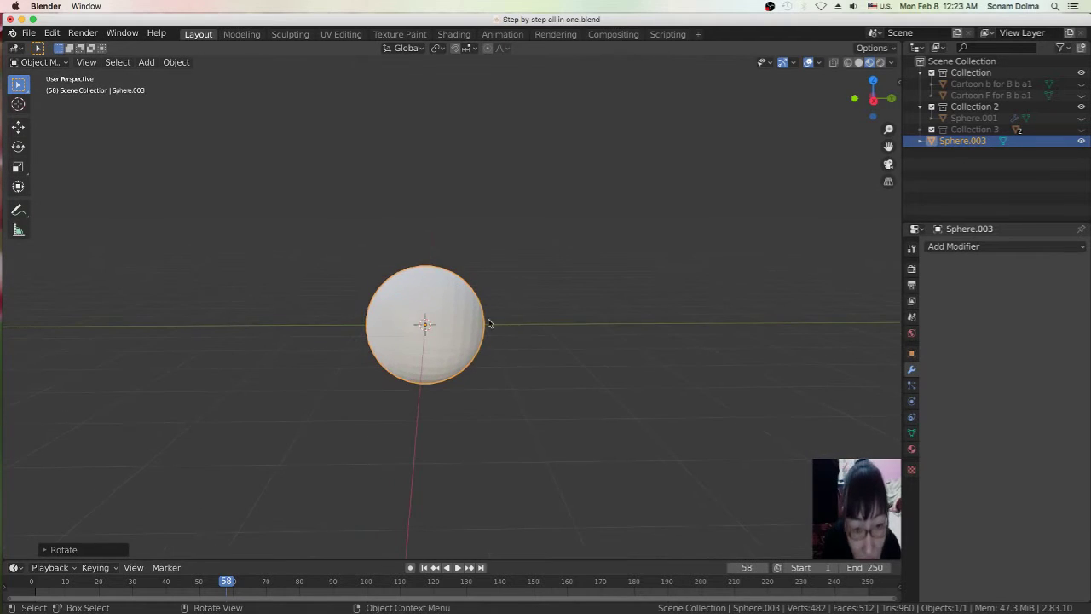
key("r")
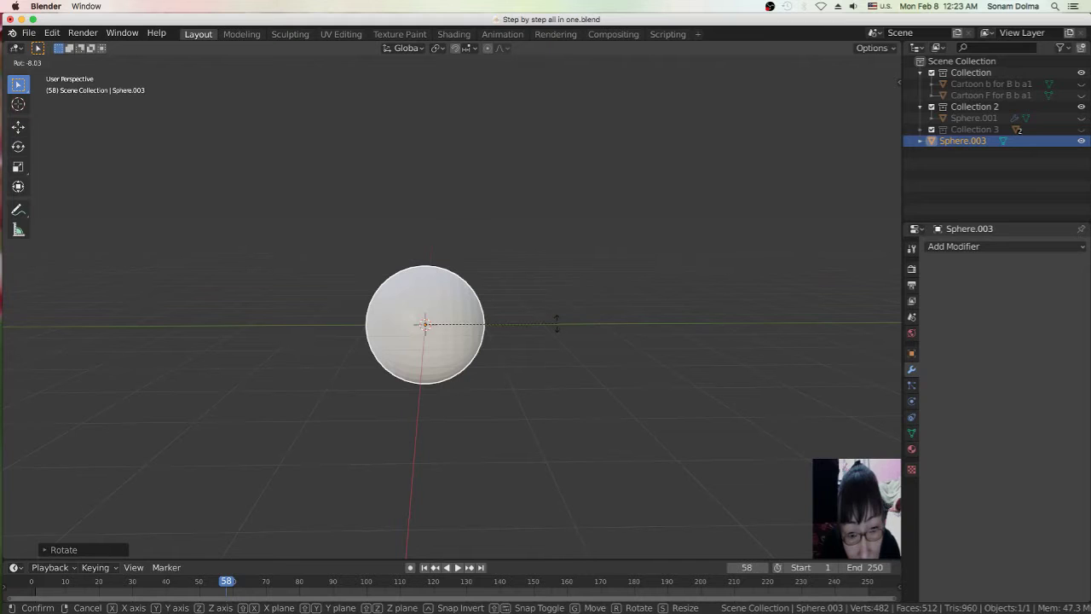
left_click(556, 324)
Rotate the sphere once more by eye so its pole points roughly along the Y axis
middle_click_drag(122, 443, 310, 440)
middle_click_drag(524, 327, 422, 461)
key("r")
left_click(553, 256)
Put the sphere in Edit Mode and select only the third edge loop around the pole facing the view
middle_click_drag(278, 392, 375, 298)
middle_click_drag(329, 333, 444, 374)
scroll(444, 373, "up", 1)
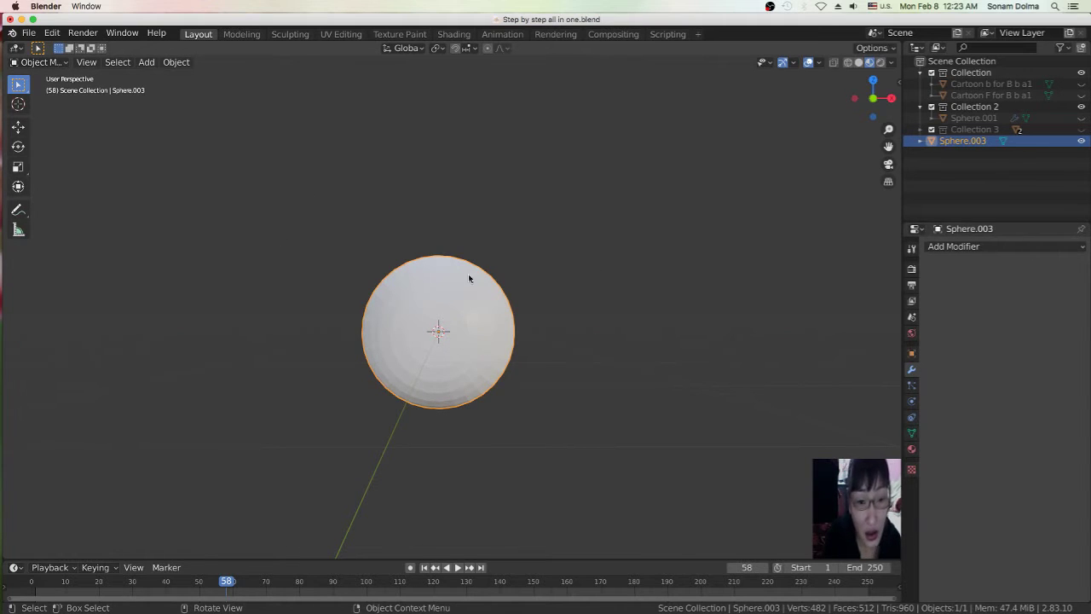
left_click(38, 62)
left_click(38, 85)
scroll(426, 327, "up", 4)
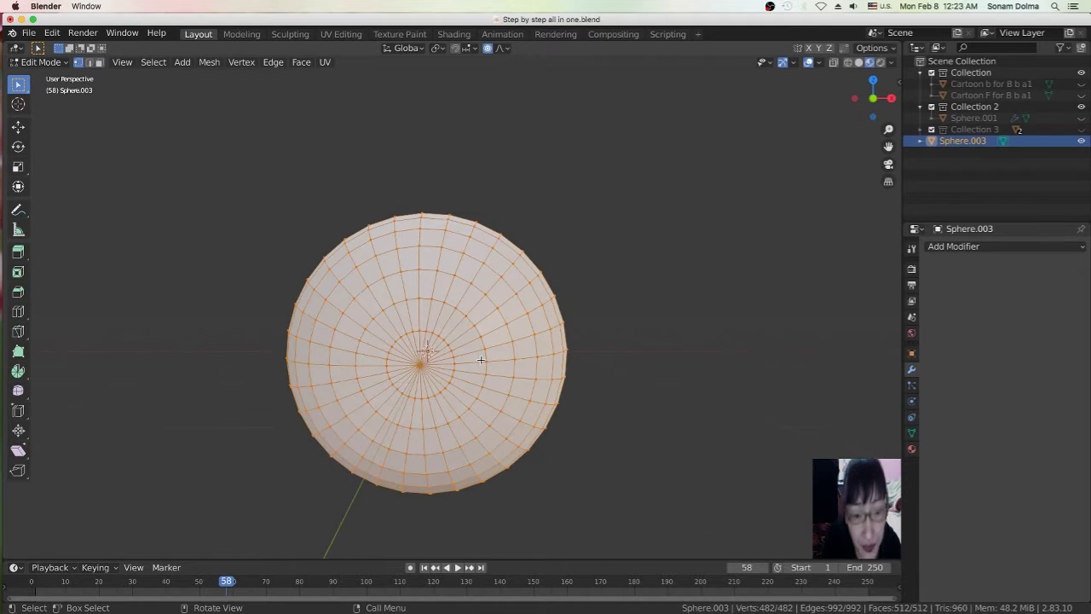
middle_click_drag(482, 362, 509, 369)
left_click(524, 368)
left_click(526, 370, "alt")
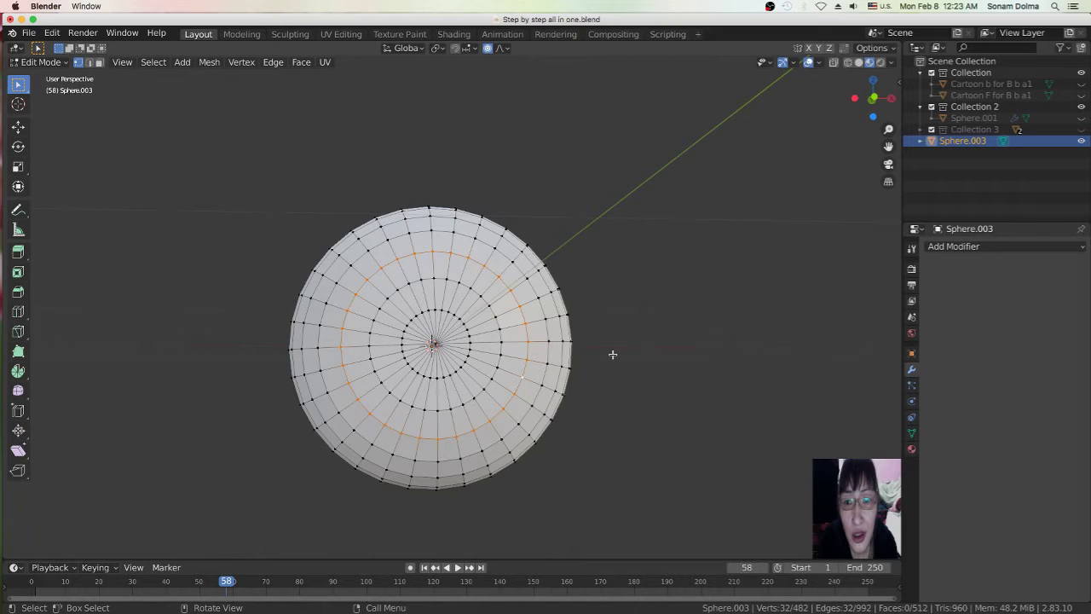
Extend the selection with Circle Select to all vertices inside the selected loop, including the pole
scroll(524, 322, "down", 2)
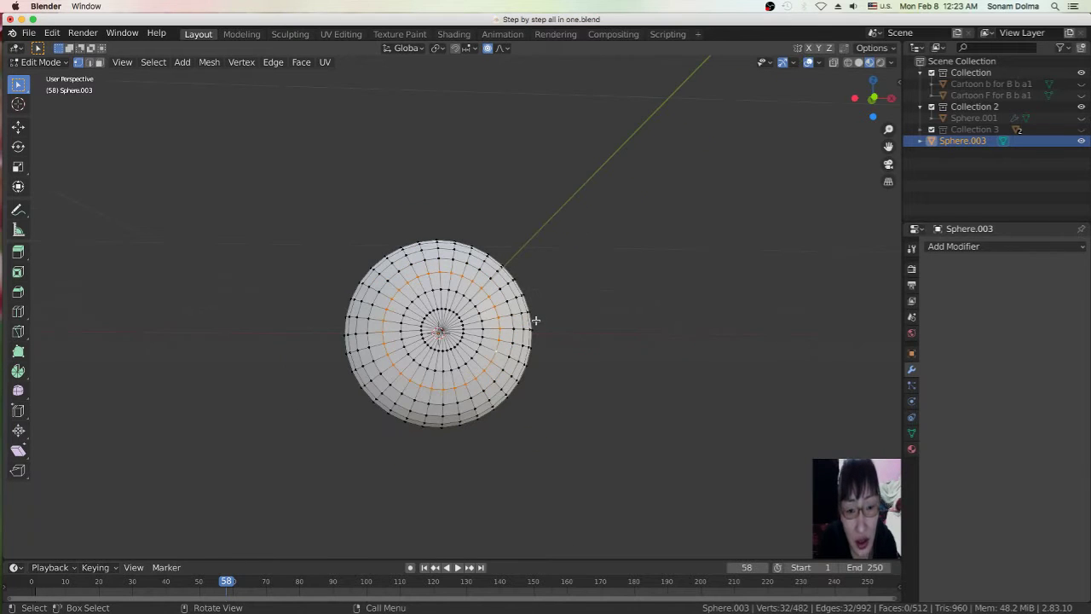
key("c")
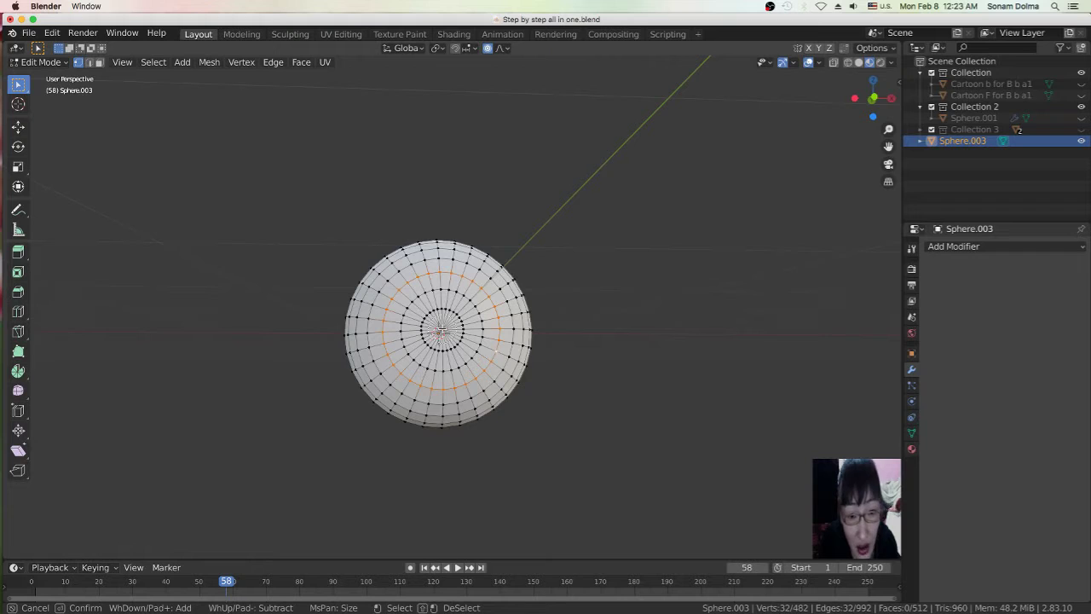
mouse_move(442, 331)
left_mouse_down()
mouse_move(460, 301)
mouse_move(457, 371)
mouse_move(459, 314)
mouse_move(432, 316)
left_mouse_up()
right_click(594, 333)
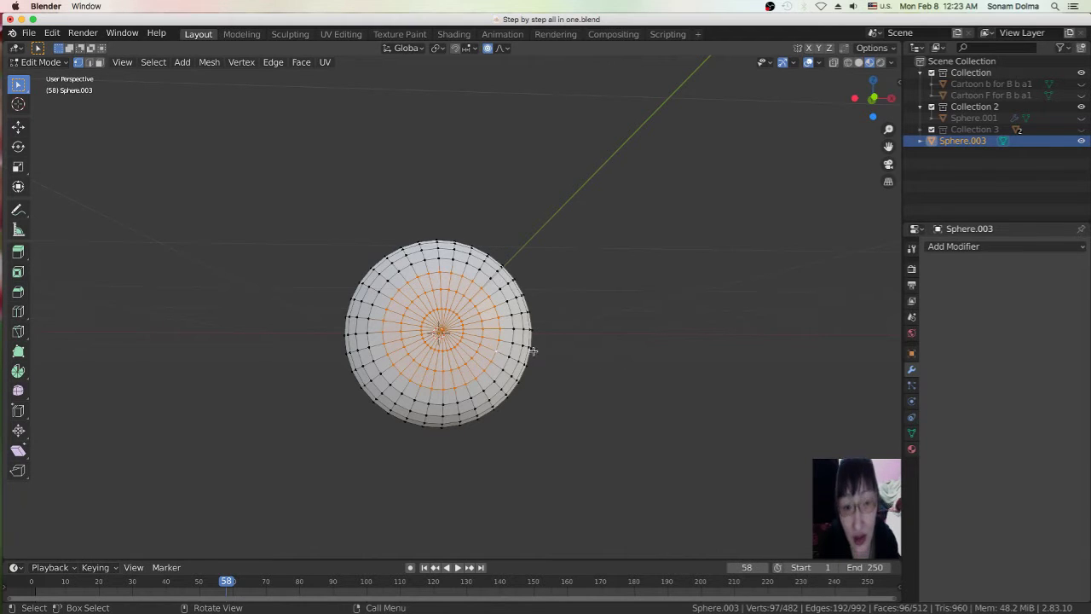
Create a new material for the sphere and assign it to the selected faces
left_click(912, 449)
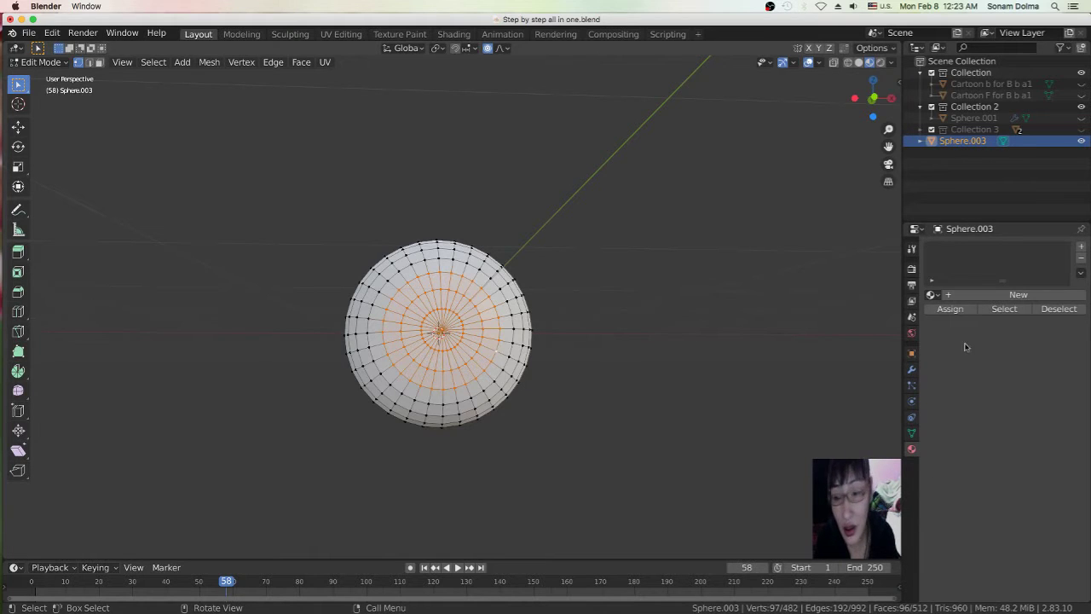
left_click(980, 296)
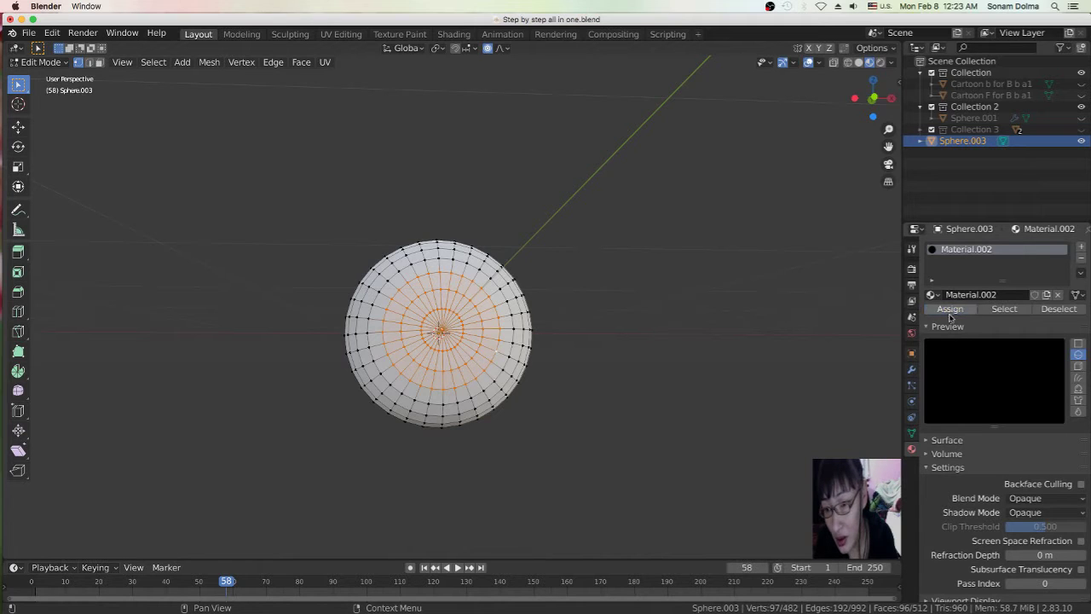
left_click(950, 310)
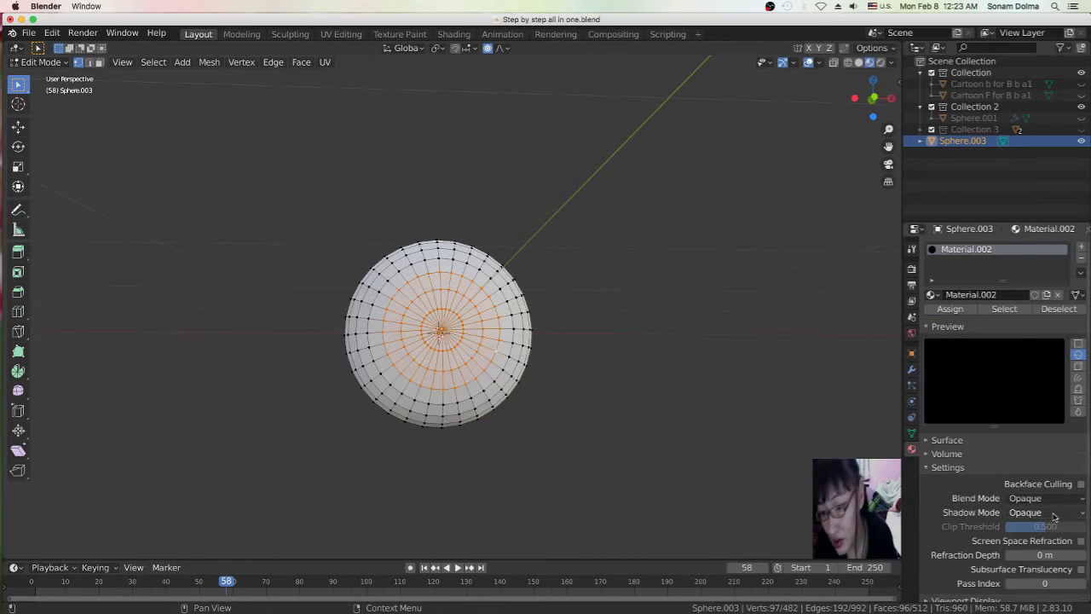
Set the material's Base Color and Subsurface Color to pure white and its Specular to 0.508
left_click(928, 453)
left_click(928, 454)
left_click(931, 440)
scroll(1012, 475, "down", 3)
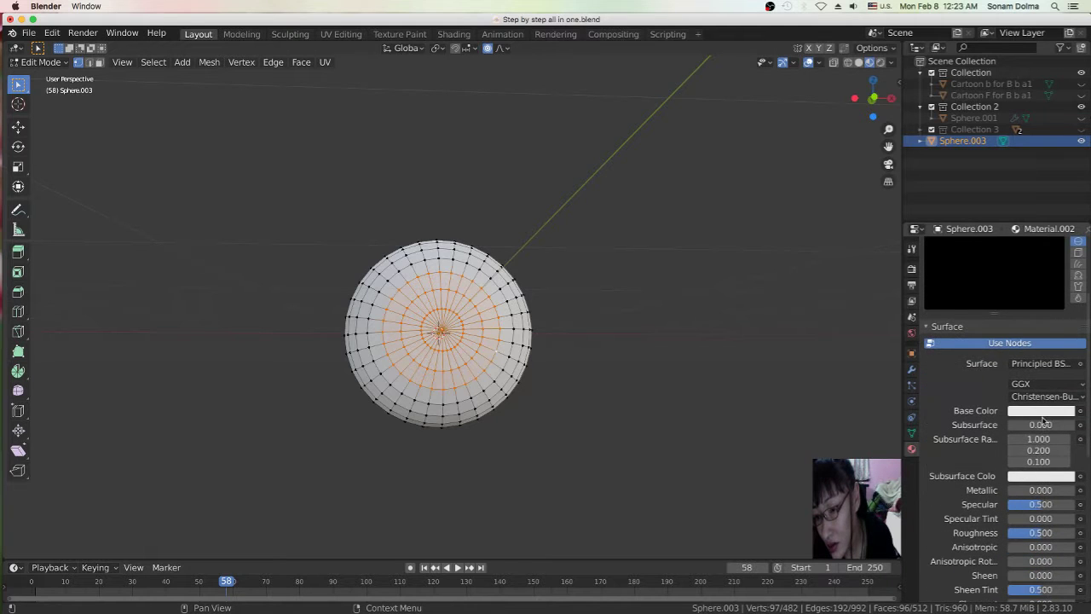
left_click(1040, 411)
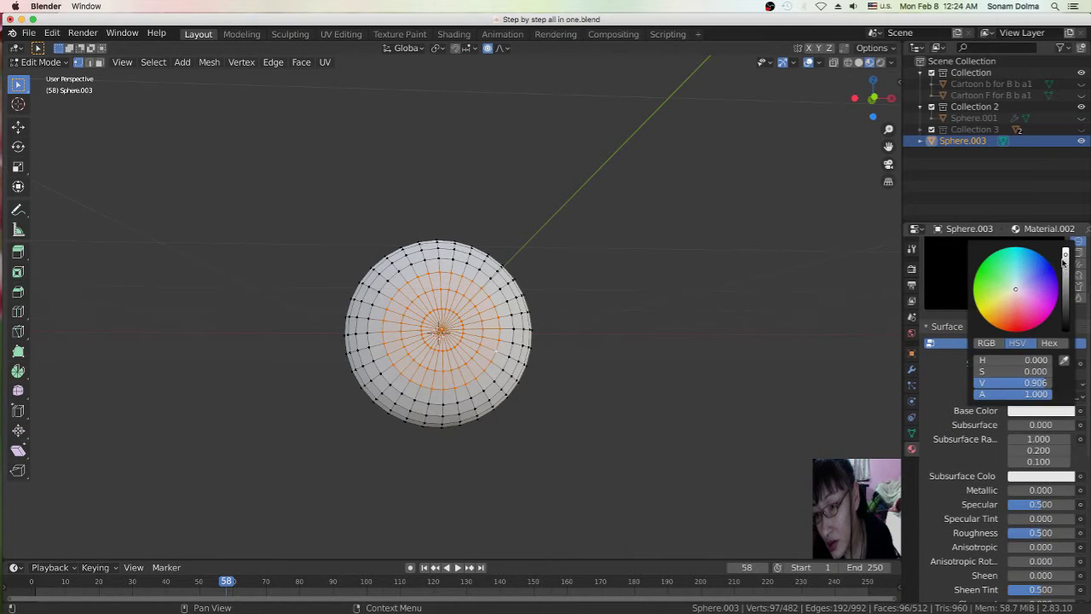
left_click_drag(1065, 256, 1066, 247)
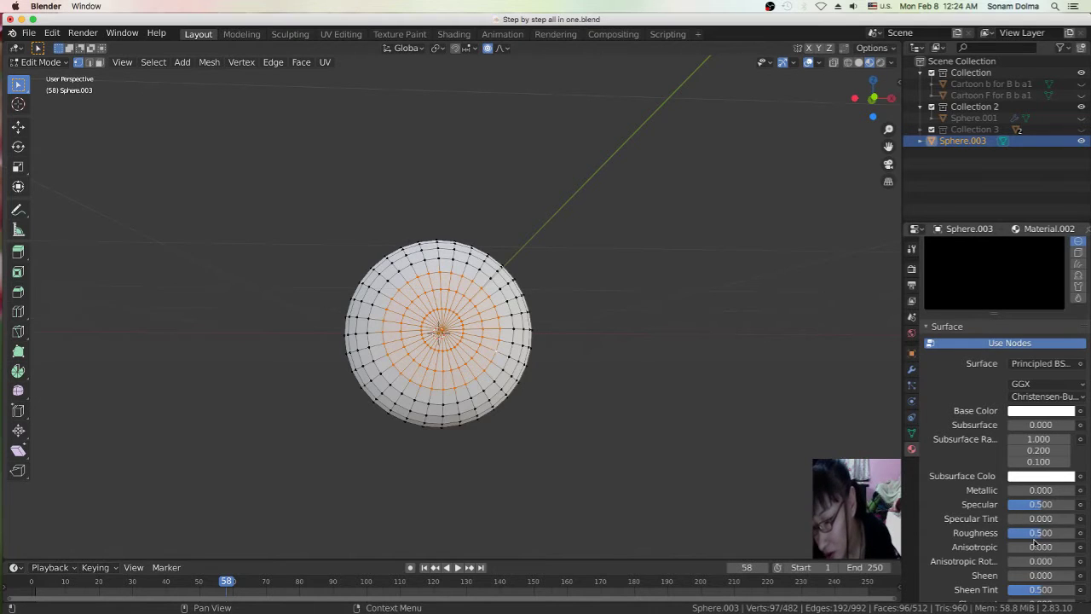
left_click_drag(1021, 507, 983, 451)
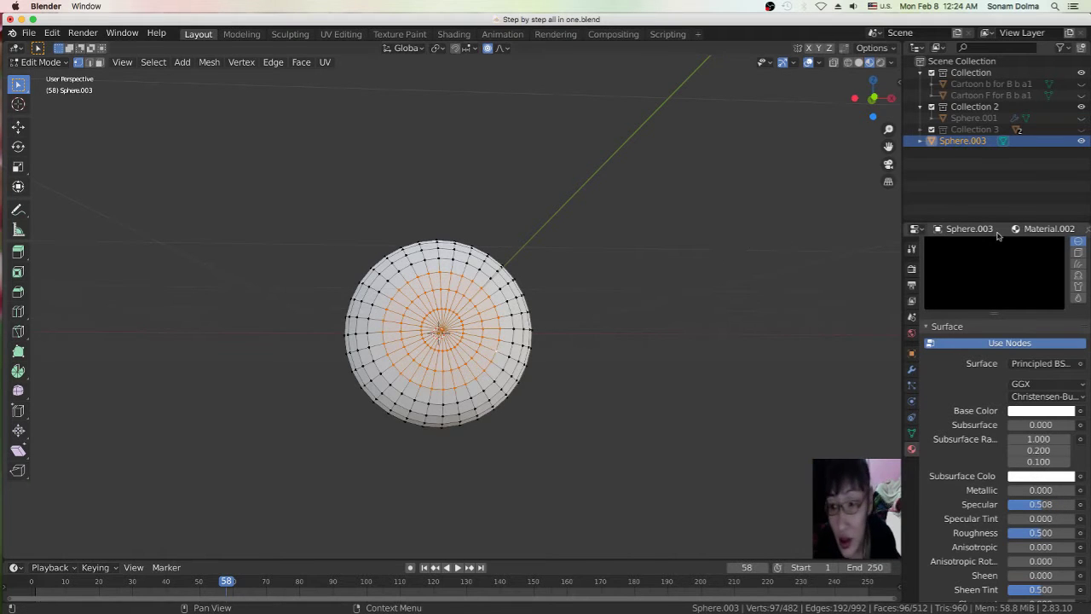
Add a second material slot to the sphere and create a new material in it
scroll(741, 329, "up", 4)
scroll(773, 324, "down", 2)
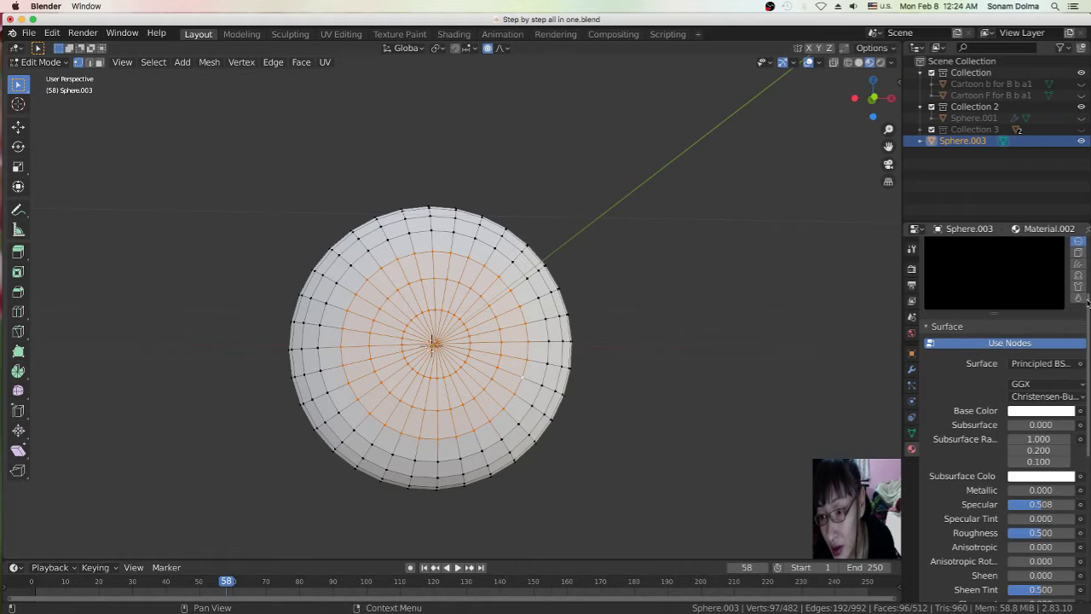
scroll(1088, 297, "up", 4)
left_click(1082, 248)
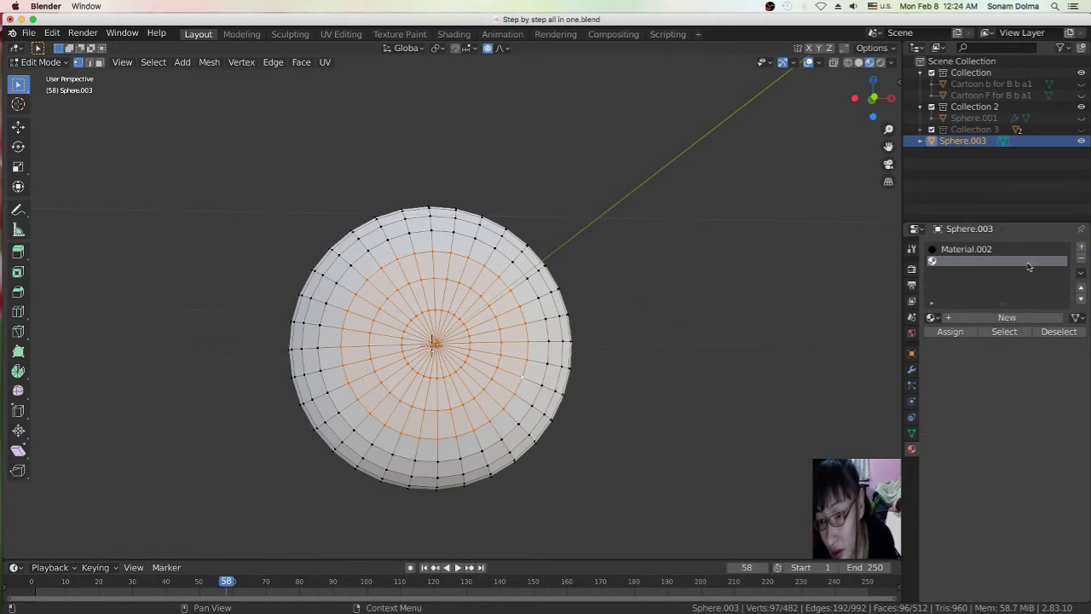
left_click(982, 319)
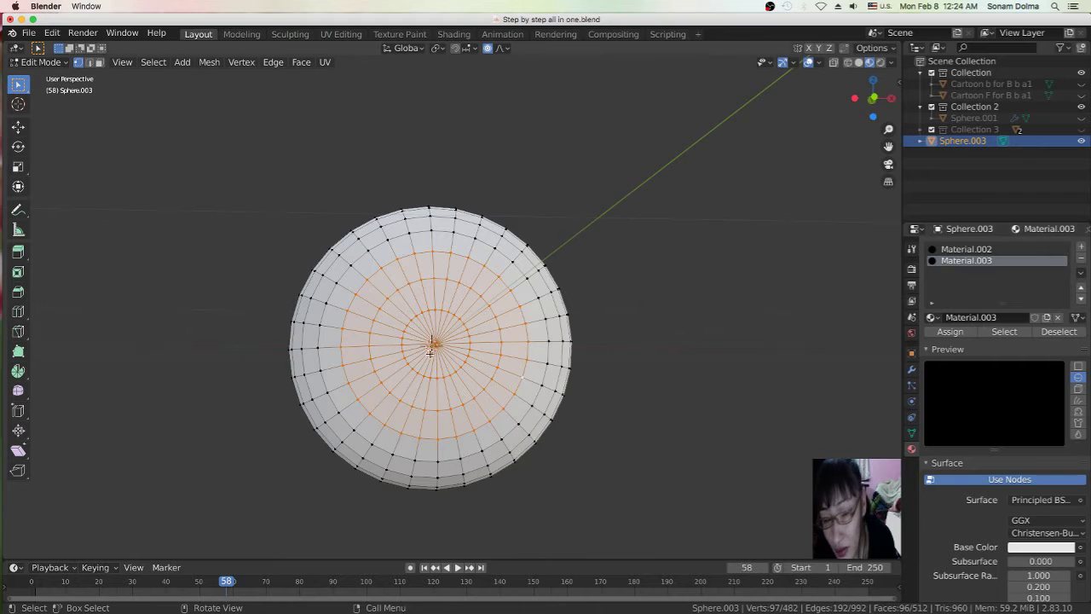
Give the second material a very dark brown Base Color and Subsurface Color, and assign it to the selected faces
scroll(986, 457, "down", 4)
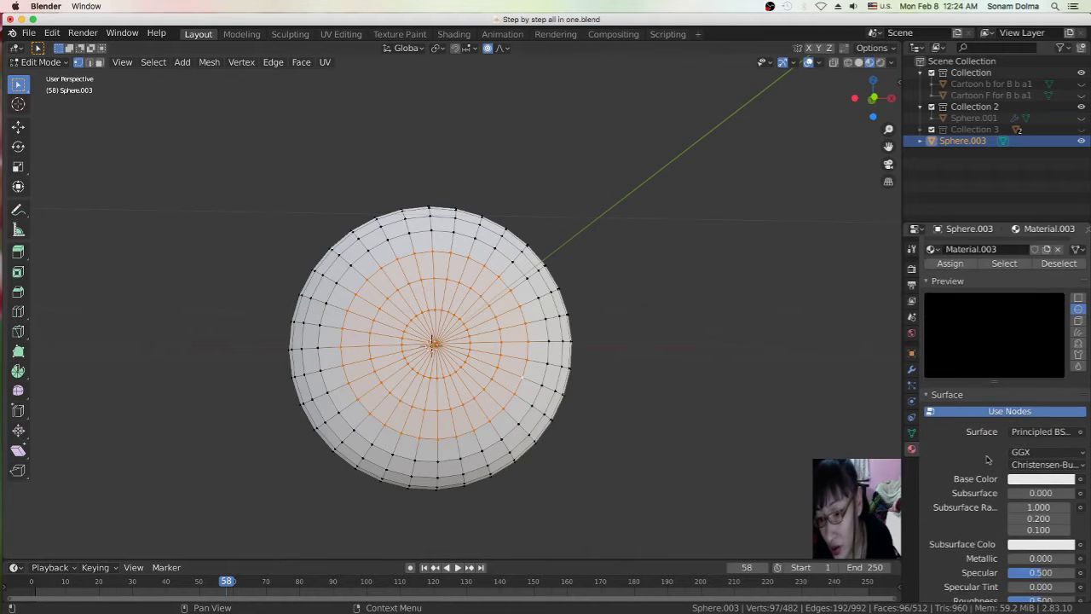
left_click(1030, 458)
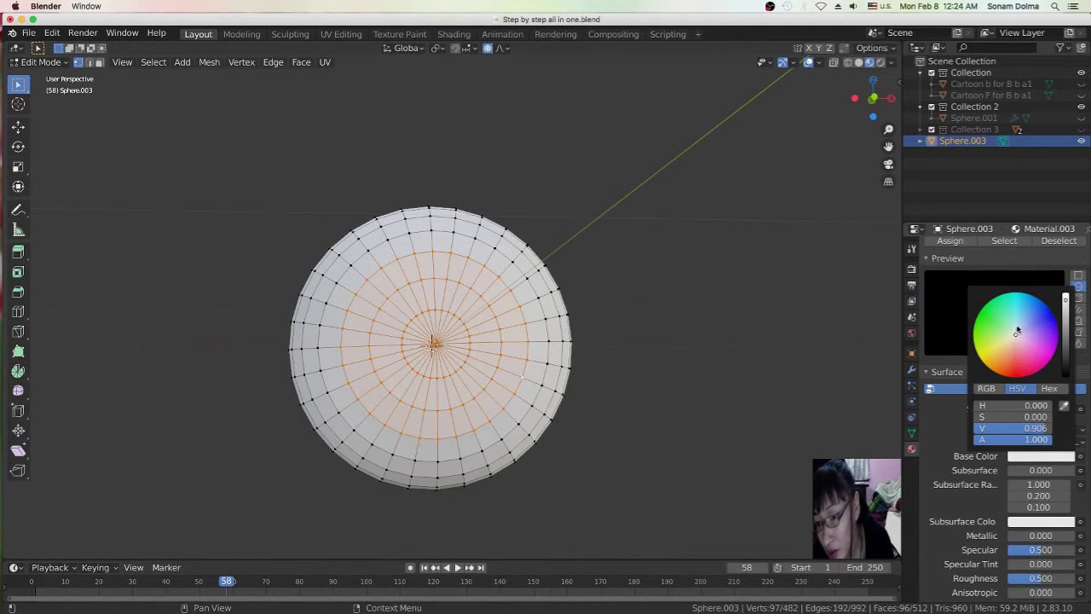
left_click_drag(1014, 339, 1011, 354)
left_click(1069, 359)
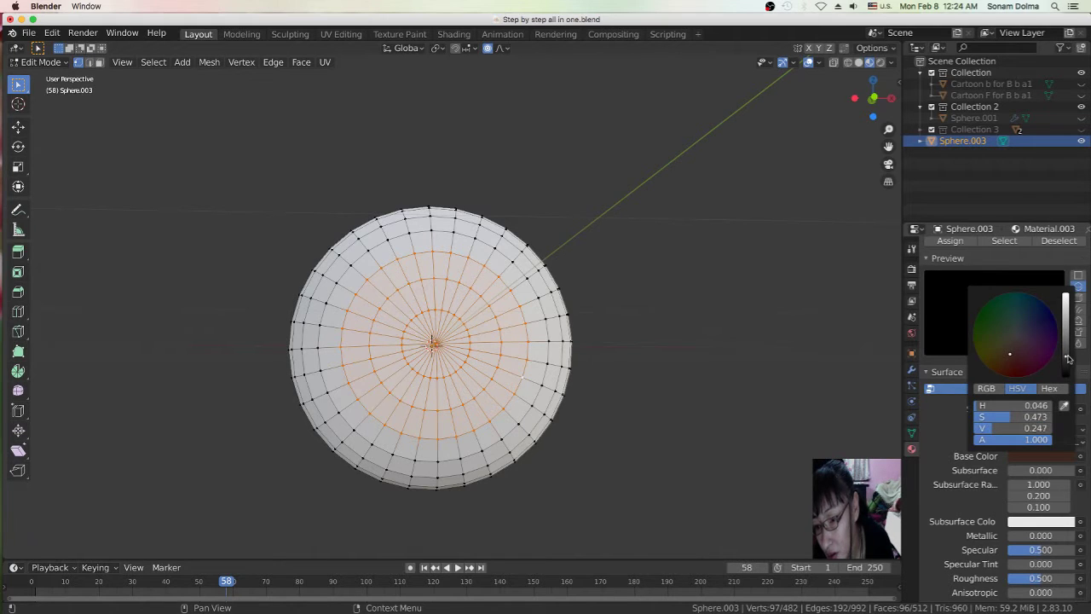
left_click_drag(1011, 358, 1067, 369)
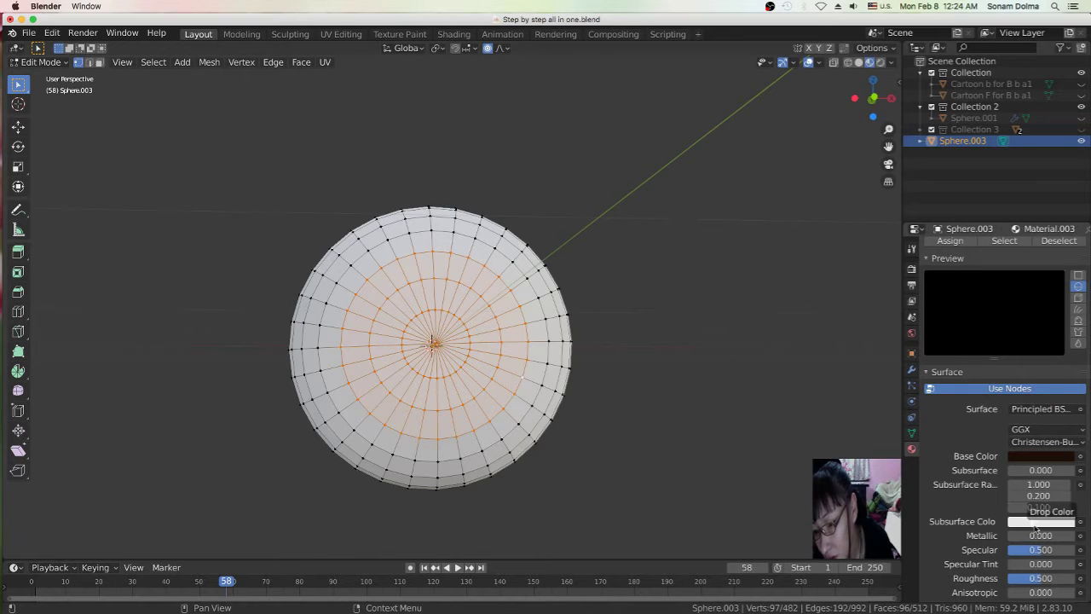
key("ctrl+v")
scroll(1007, 393, "up", 3)
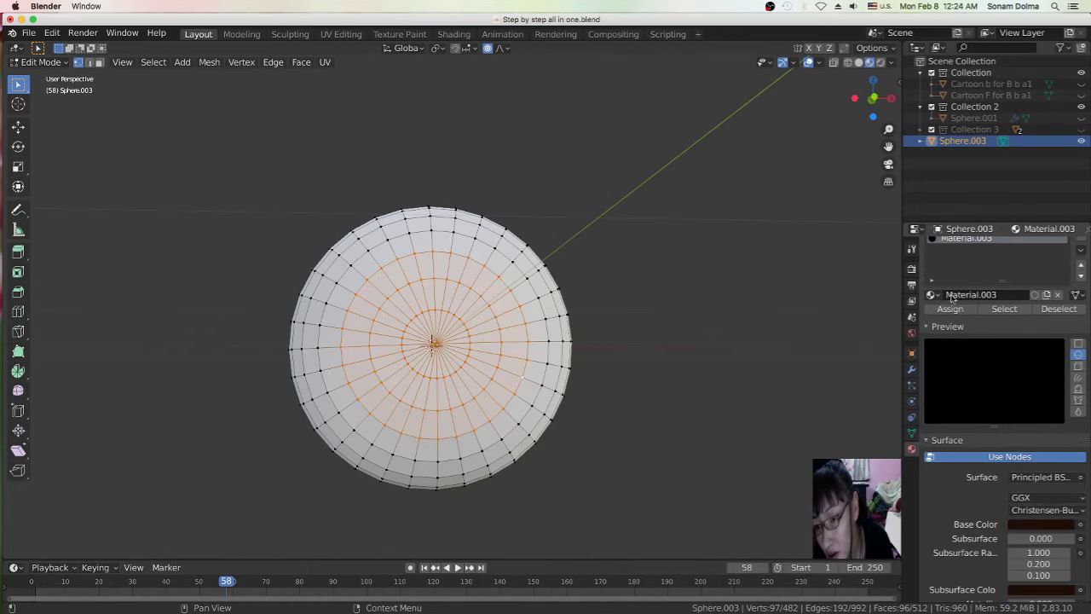
left_click(949, 310)
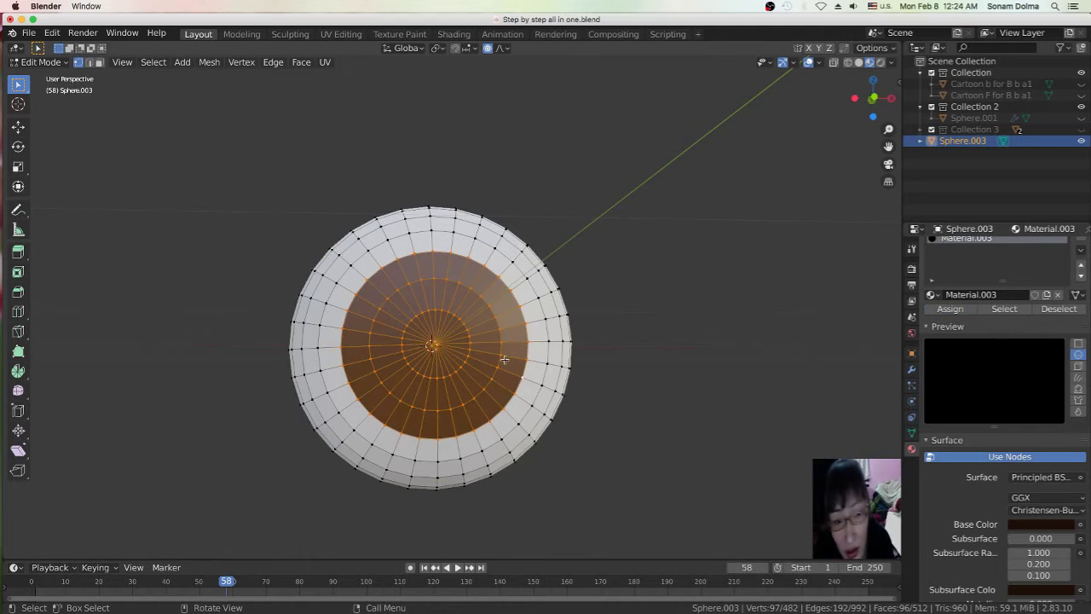
scroll(478, 369, "up", 1)
left_click(477, 369)
key("c")
scroll(465, 375, "down", 3)
left_click(406, 364)
mouse_move(408, 364)
left_mouse_down()
mouse_move(475, 345)
mouse_move(561, 402)
mouse_move(424, 368)
left_mouse_up()
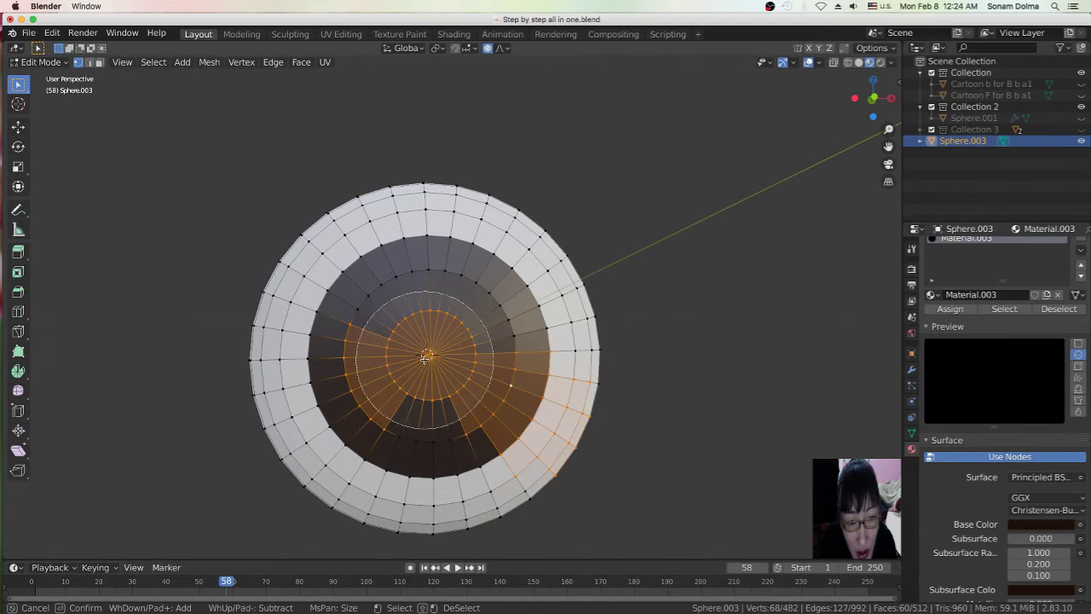
key("Escape")
Select the pole and the two innermost vertex rings of the dark brown area with Circle Select
left_click(410, 314)
key("c")
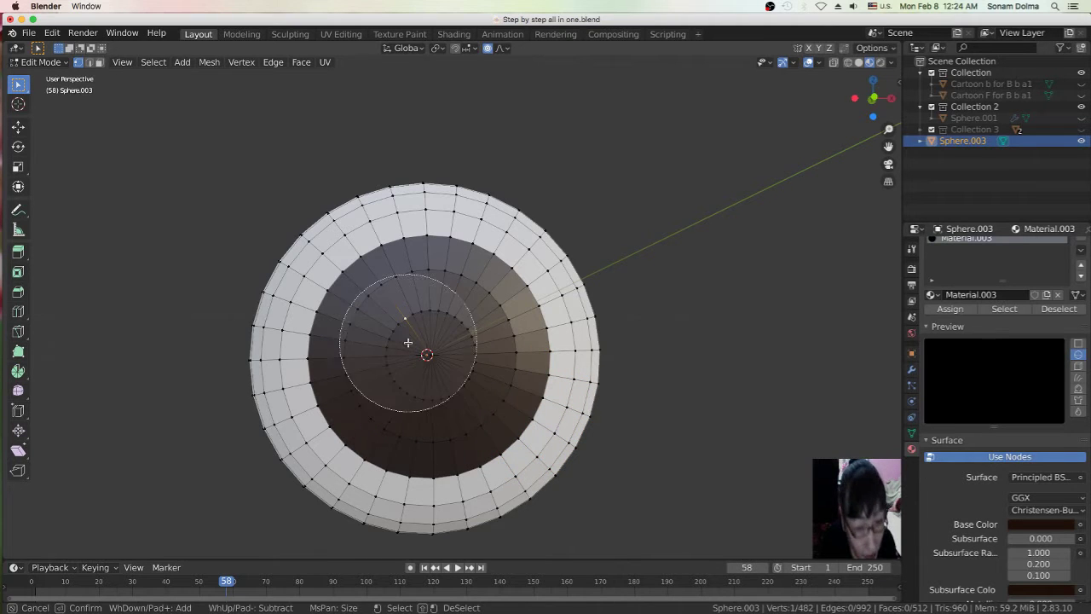
left_click(431, 345)
left_click_drag(433, 345, 420, 361)
key("Escape")
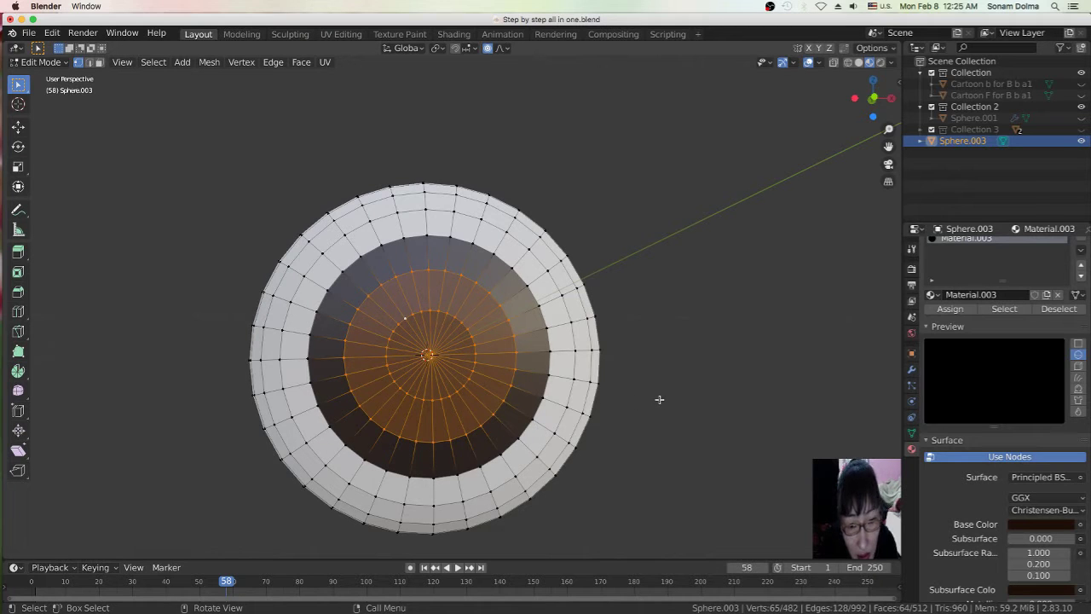
Scale the selected inner vertices down to about 0.9 of their size with proportional editing off
key("s")
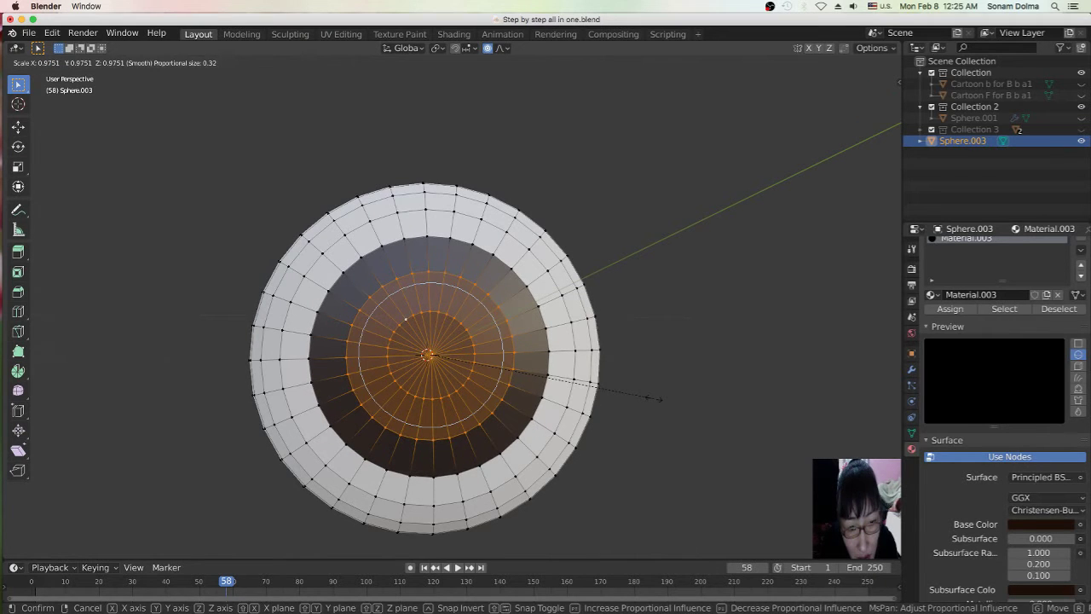
left_click(653, 398)
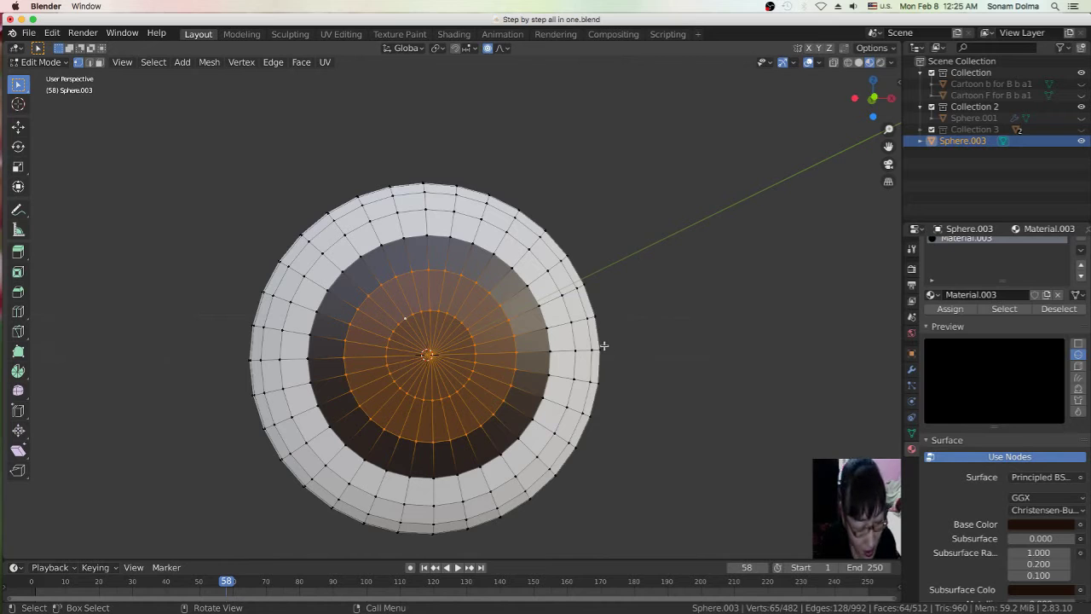
key("s")
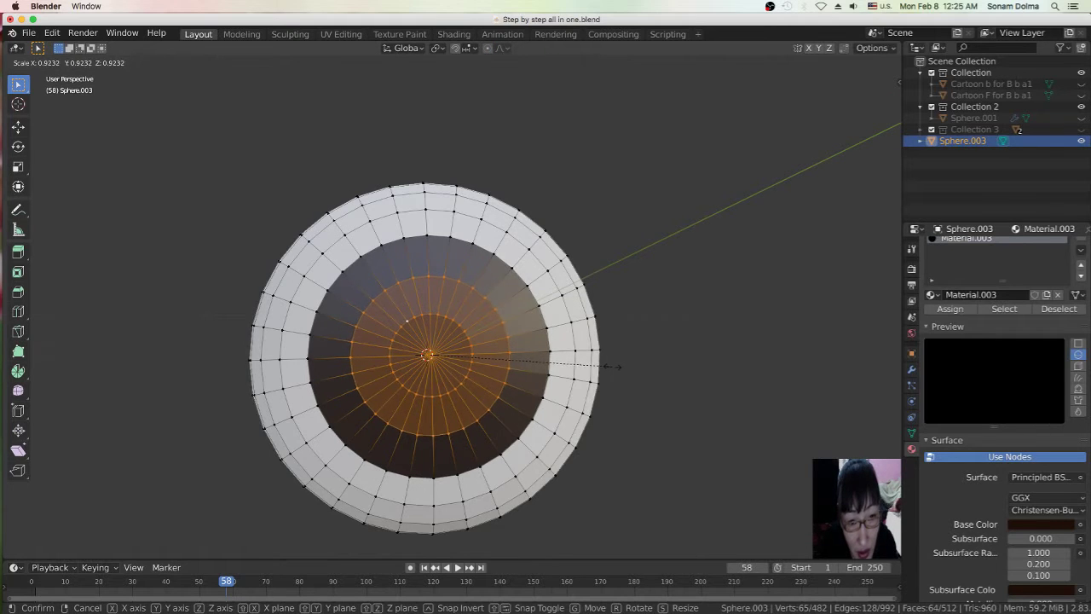
left_click(608, 366)
key("s")
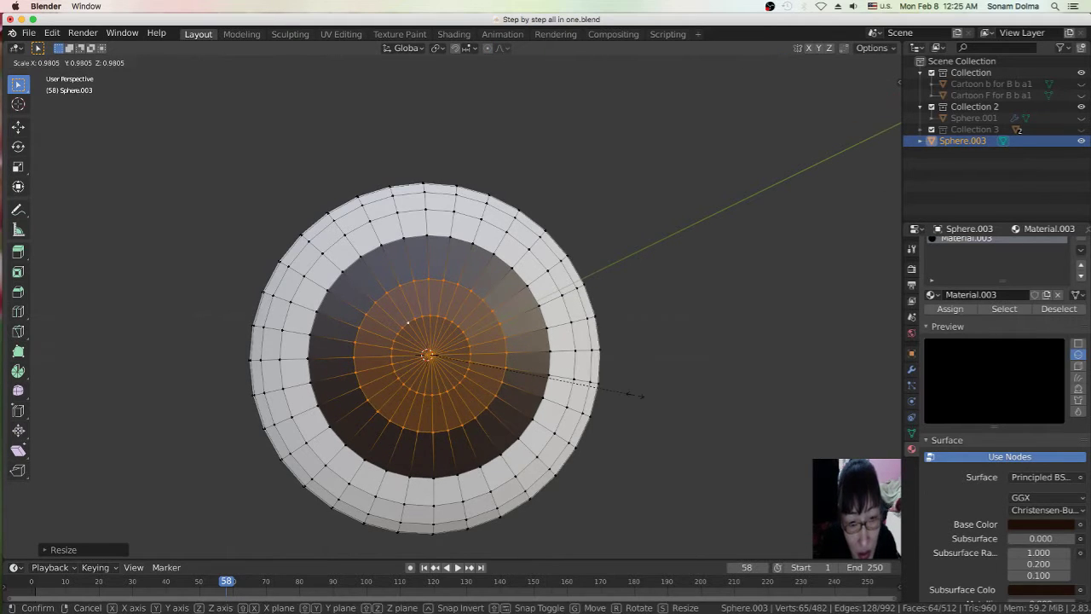
left_click(639, 395)
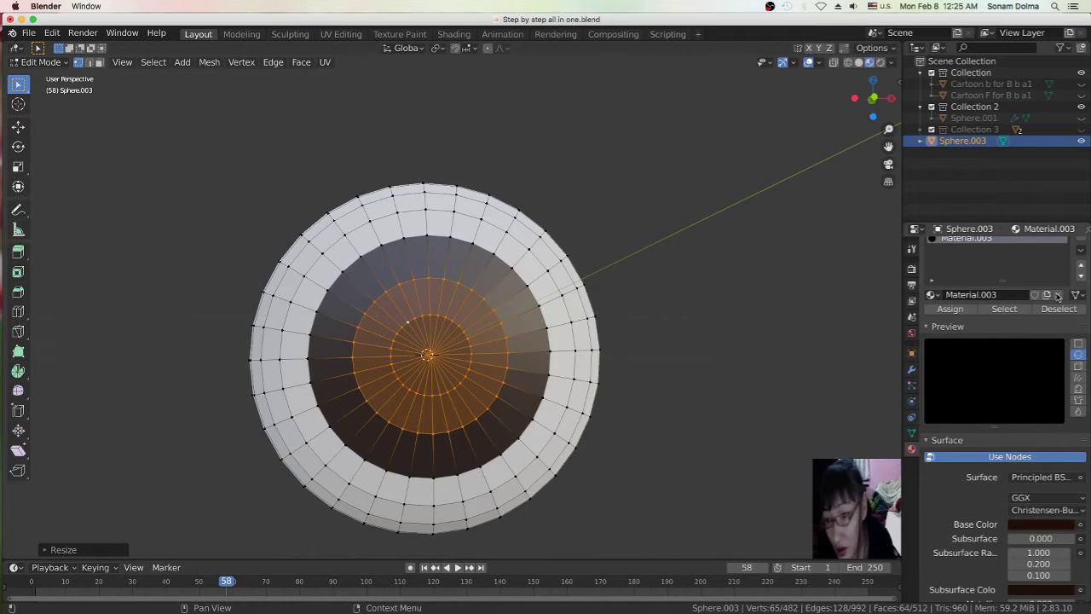
Add a third material slot to the sphere and create a new material in it
scroll(1081, 256, "up", 1)
left_click(1081, 246)
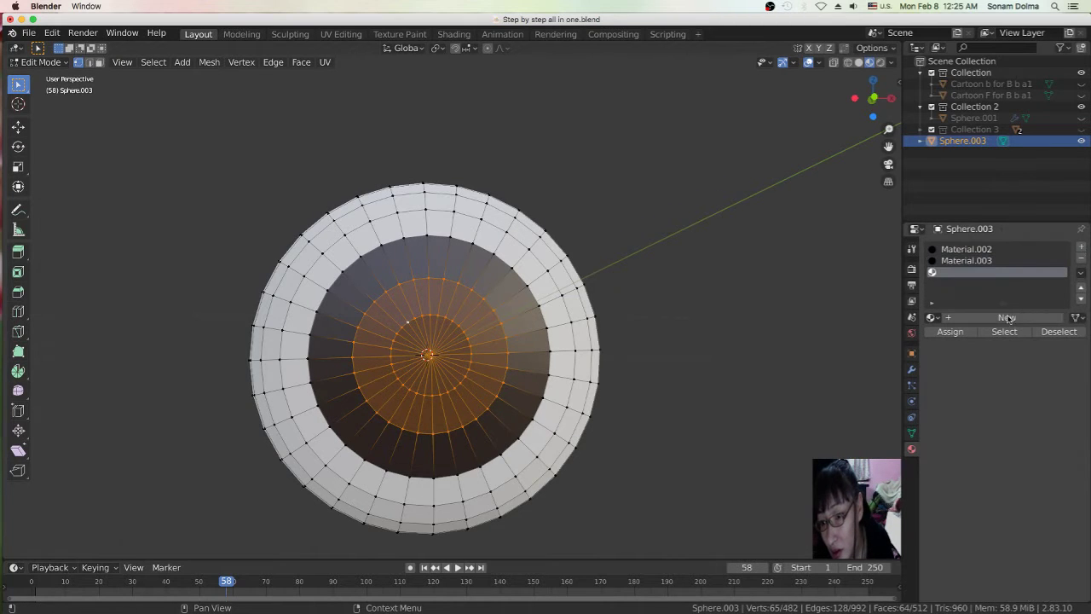
left_click(977, 318)
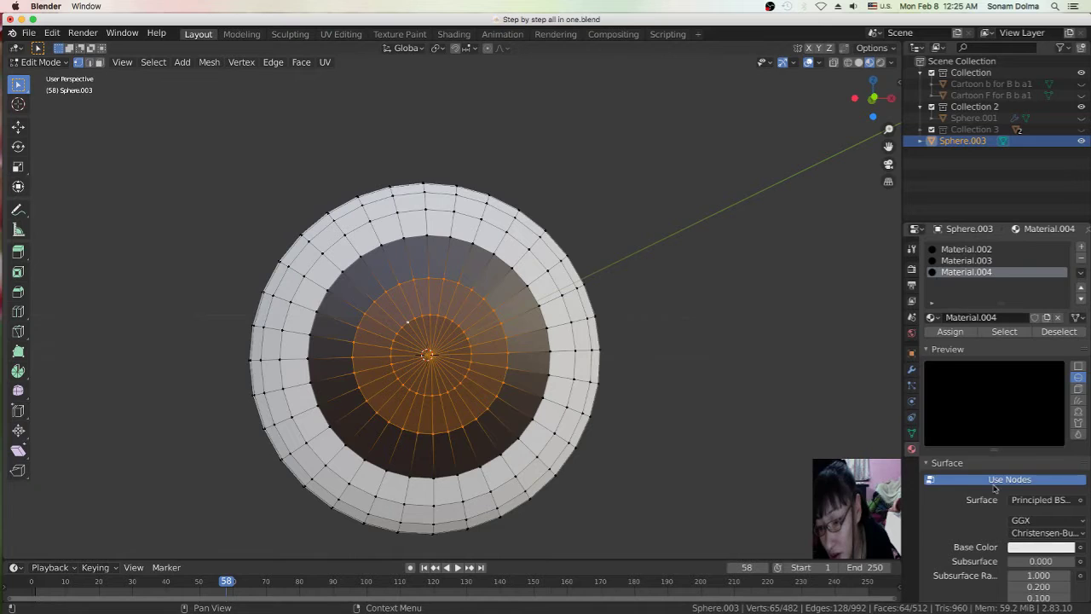
Set the third material's Base Color and Subsurface Color to near-black and assign it to the selected pupil faces
scroll(1052, 537, "down", 3)
left_click(1023, 478)
left_click(1025, 482)
left_click(1024, 482)
left_click_drag(1069, 391, 1068, 401)
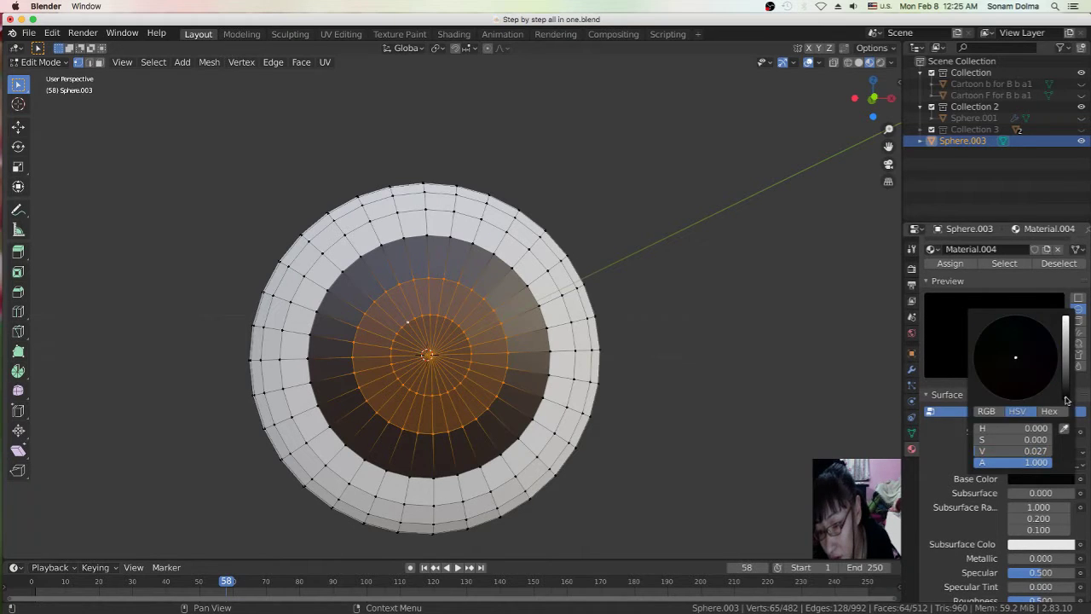
left_click_drag(1040, 483, 1040, 543)
scroll(1012, 449, "up", 2)
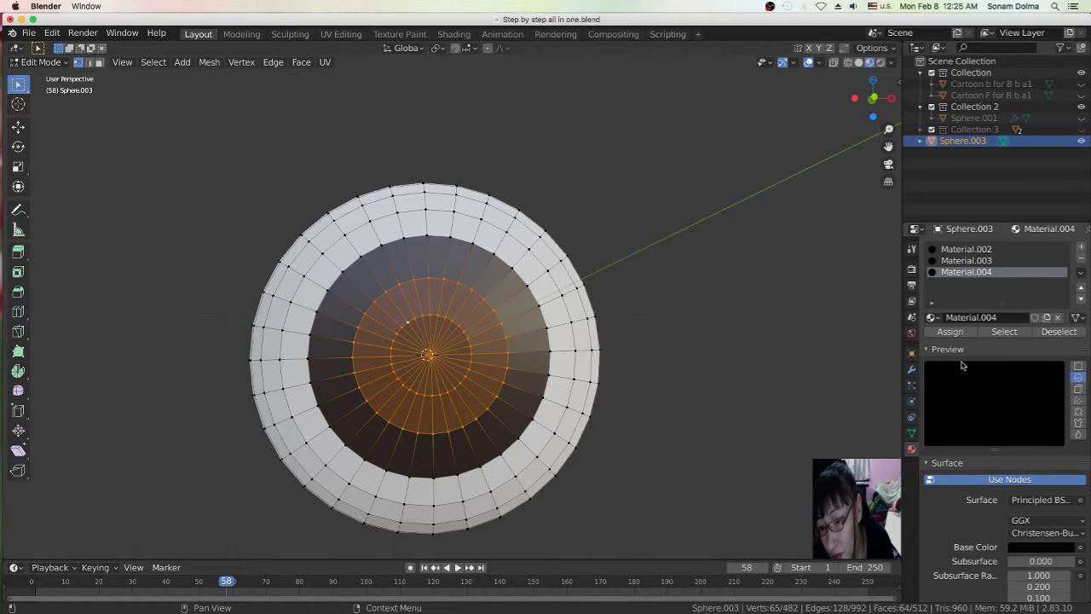
scroll(431, 294, "up", 3)
scroll(491, 345, "down", 3)
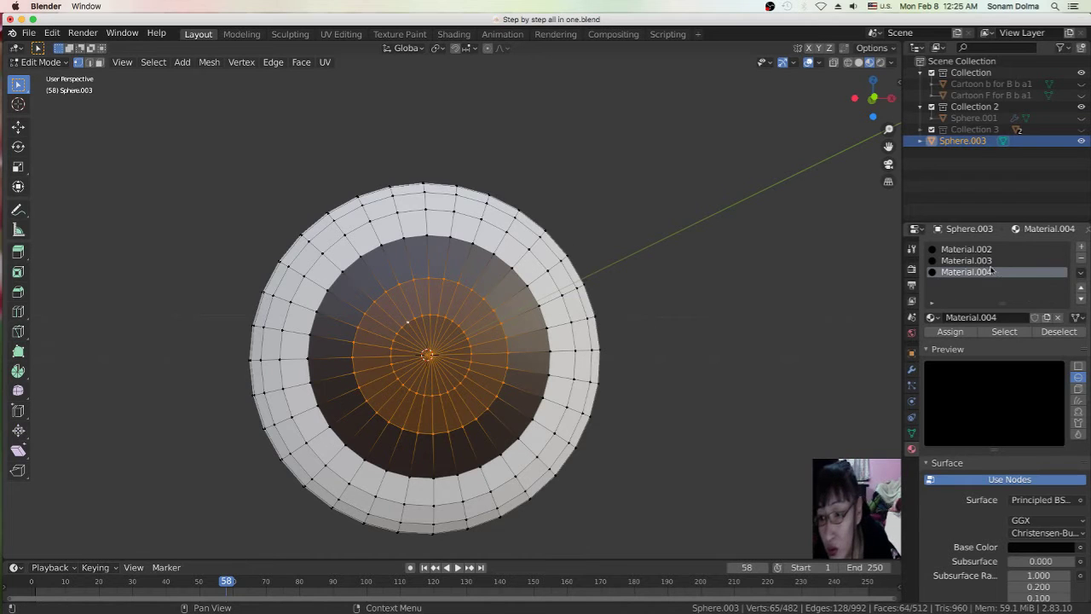
scroll(515, 369, "up", 2)
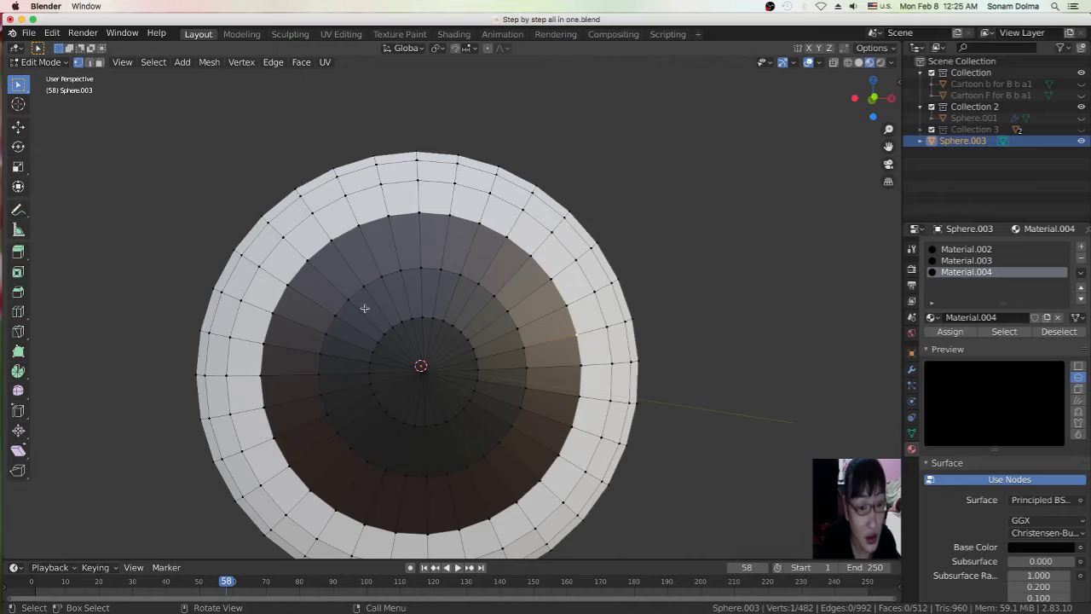
Return the eyeball to Object Mode and apply Shade Smooth to it
middle_click_drag(253, 278, 402, 321)
scroll(402, 322, "down", 4)
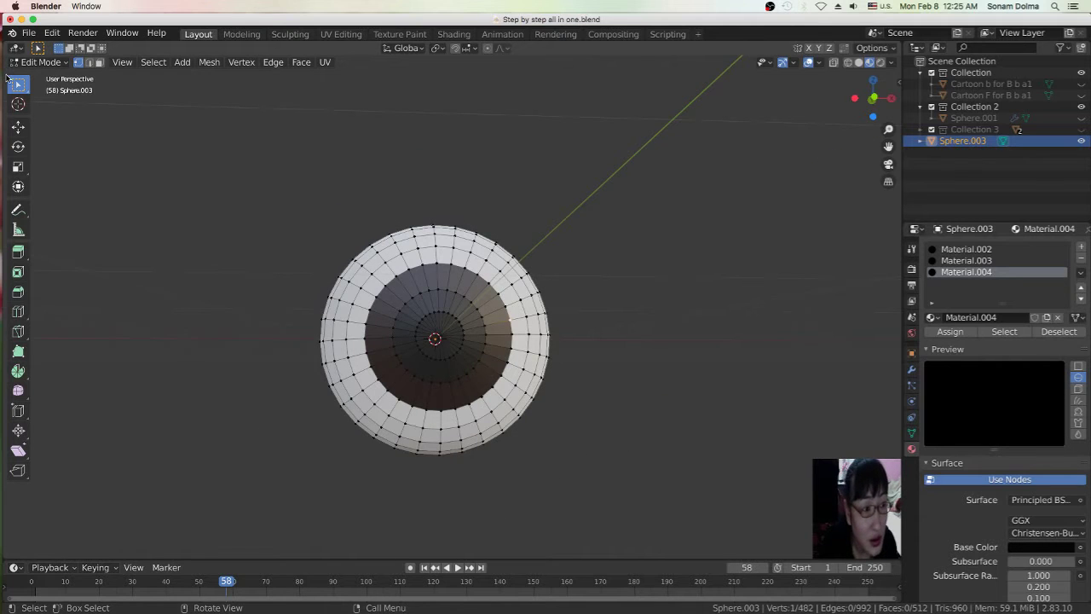
left_click(60, 61)
left_click(44, 73)
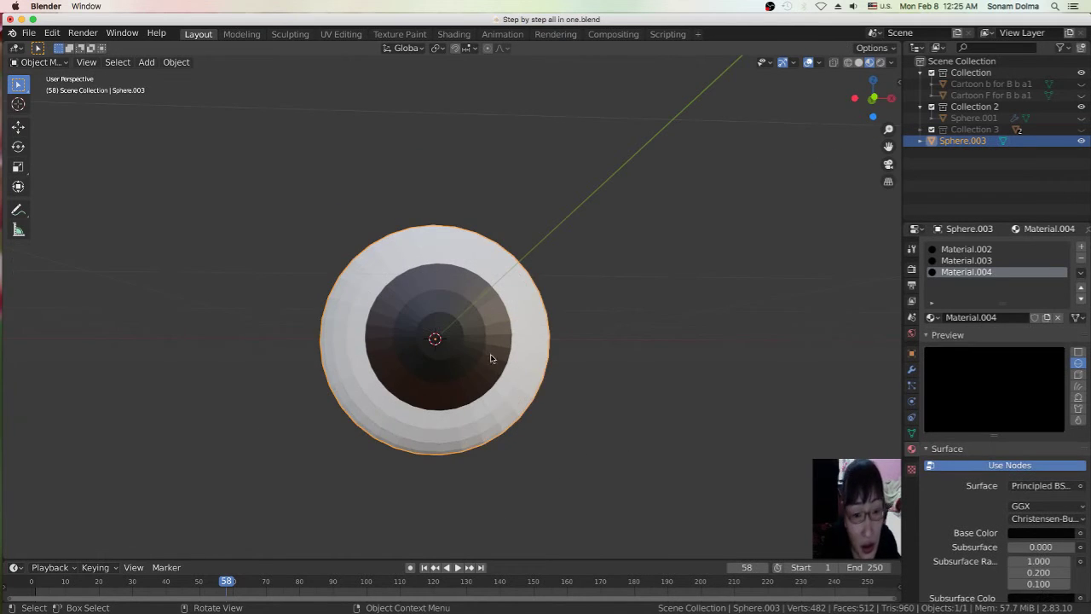
scroll(492, 364, "up", 3)
right_click(590, 181)
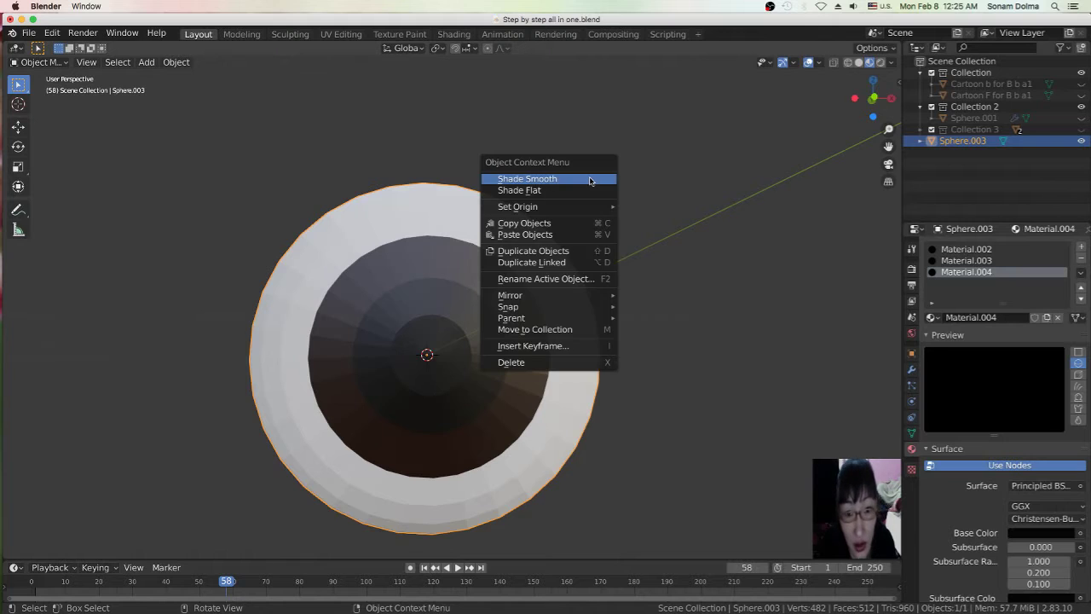
left_click(562, 181)
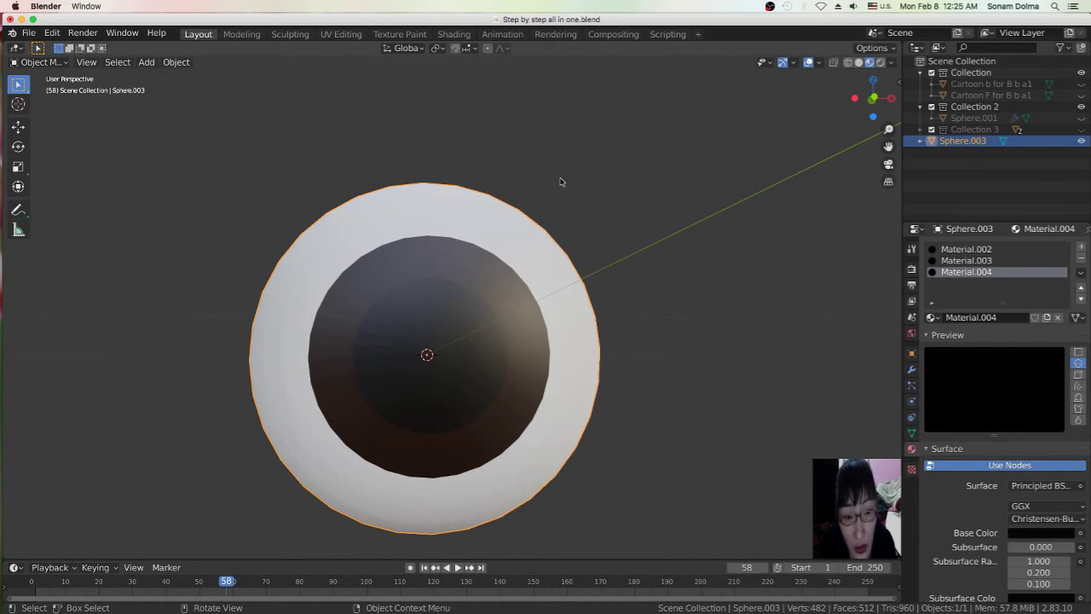
middle_click_drag(483, 326, 522, 333)
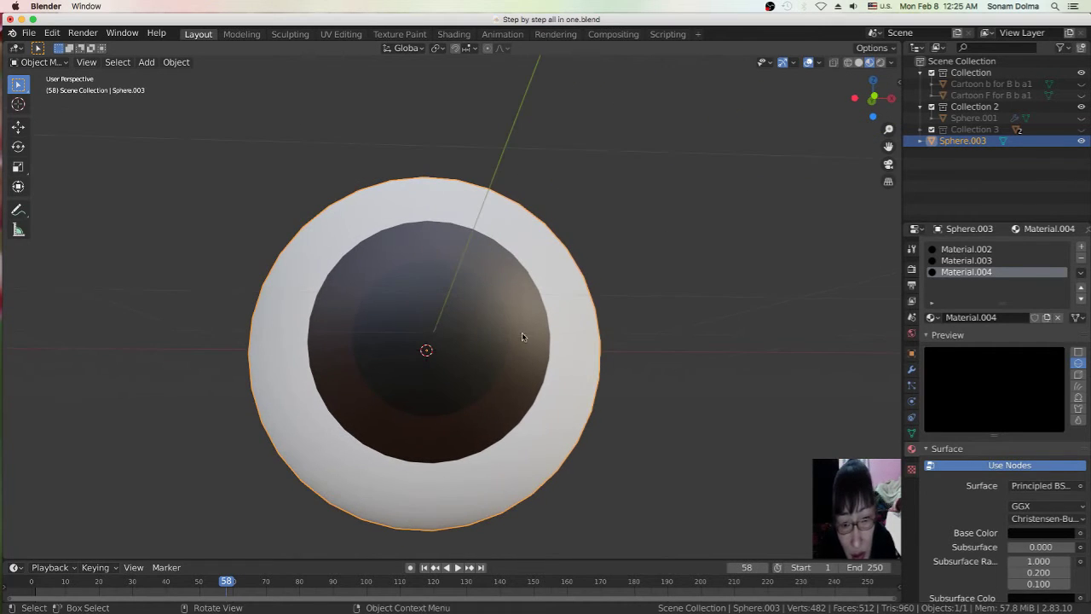
Set the white material's Specular to 0.258 and Roughness to 0.450, with Metallic and Sheen Tint at 0
left_click(947, 249)
scroll(1040, 511, "down", 5)
mouse_move(1040, 501)
left_mouse_down()
mouse_move(1070, 518)
mouse_move(995, 522)
mouse_move(1040, 527)
left_mouse_up()
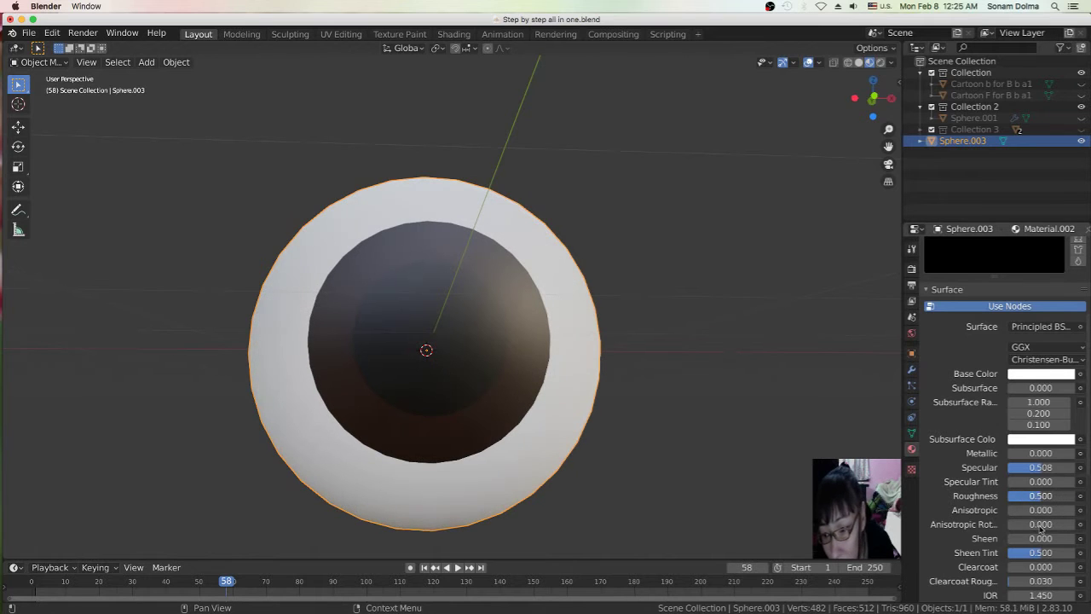
left_click_drag(1047, 483, 987, 483)
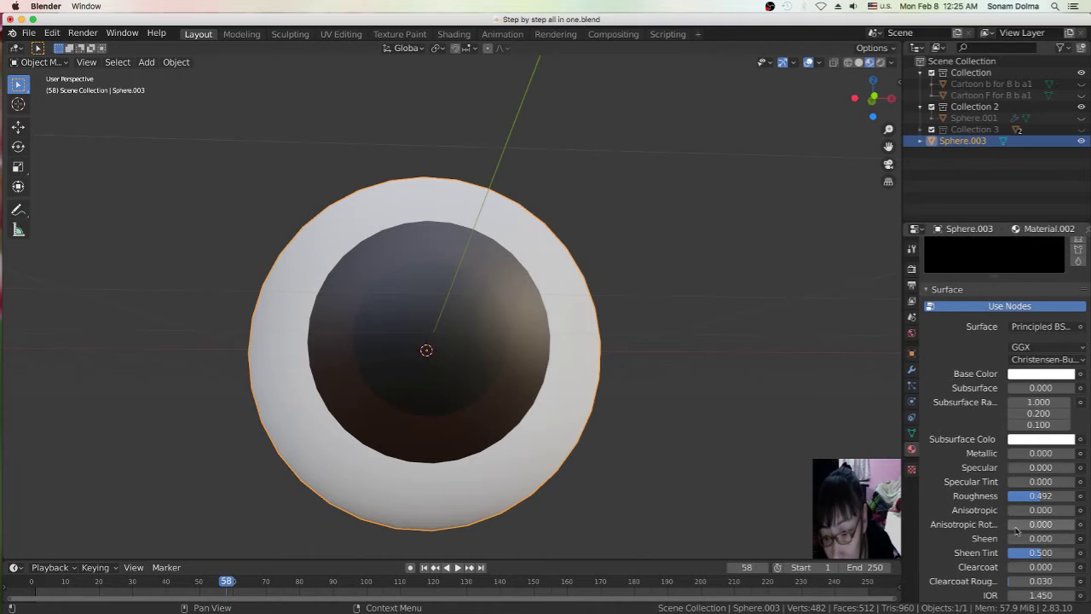
left_click_drag(1037, 554, 1002, 556)
mouse_move(1041, 496)
left_mouse_down()
mouse_move(1004, 501)
mouse_move(1079, 496)
mouse_move(1040, 497)
left_mouse_up()
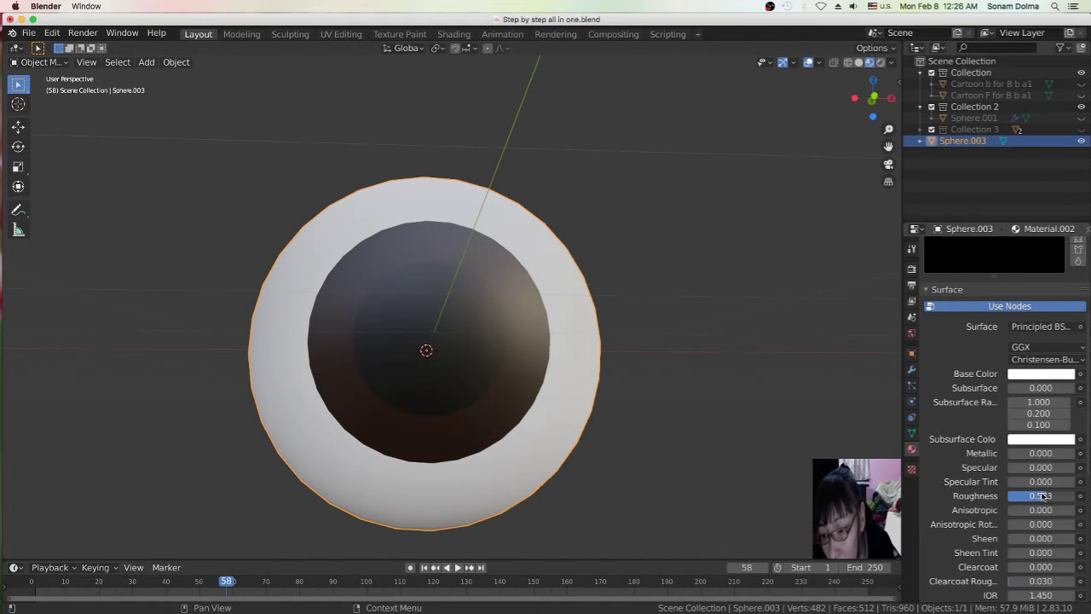
left_click_drag(1018, 453, 1065, 462)
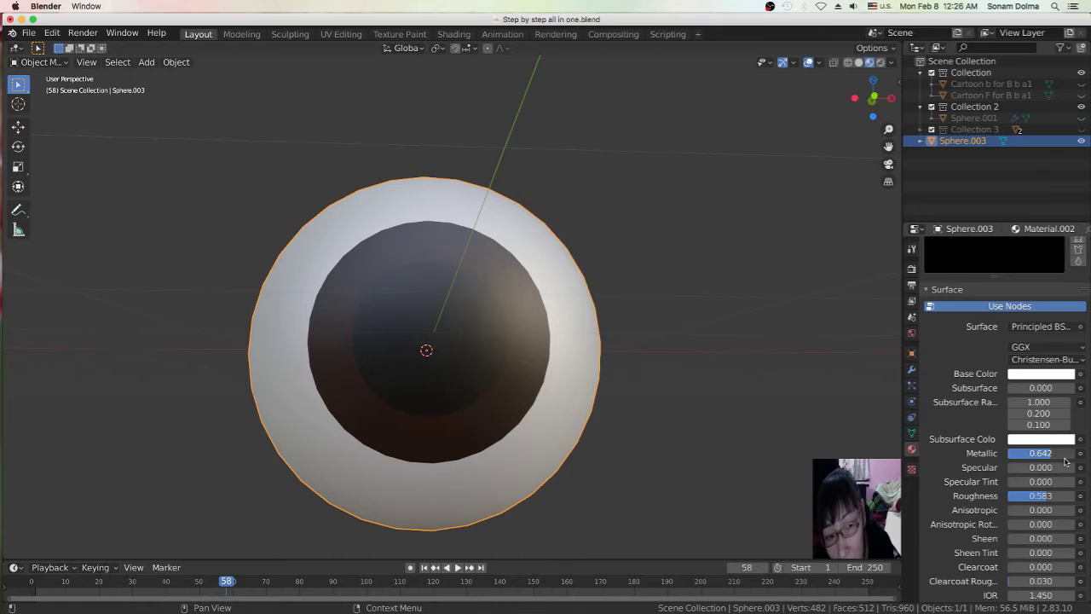
left_click_drag(1025, 501, 1002, 507)
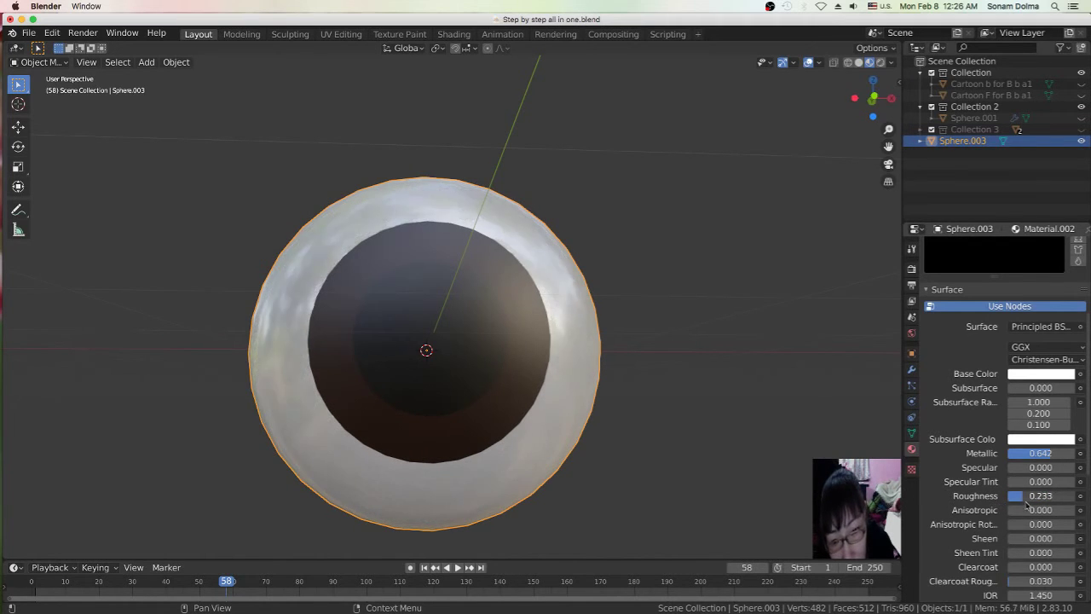
left_click_drag(1009, 503, 1035, 512)
mouse_move(1049, 455)
left_mouse_down()
mouse_move(999, 460)
mouse_move(984, 477)
mouse_move(1063, 477)
mouse_move(1042, 484)
mouse_move(1052, 482)
left_mouse_up()
middle_click_drag(632, 345, 628, 355)
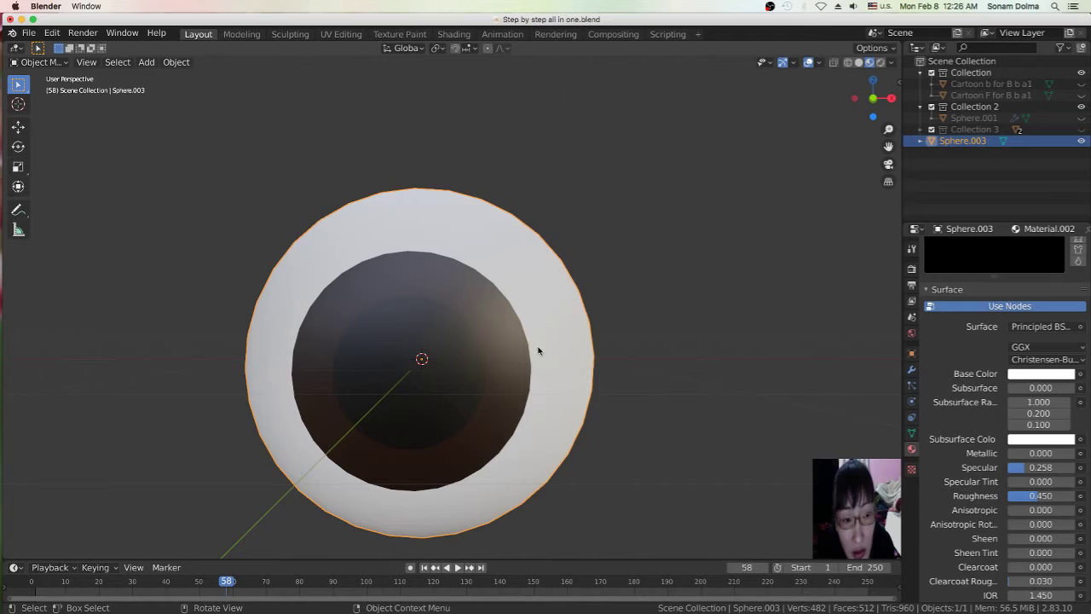
Set the dark brown iris material's Roughness and Sheen Tint to 0.325 and bring its Specular slightly below 0.275
scroll(1006, 281, "up", 5)
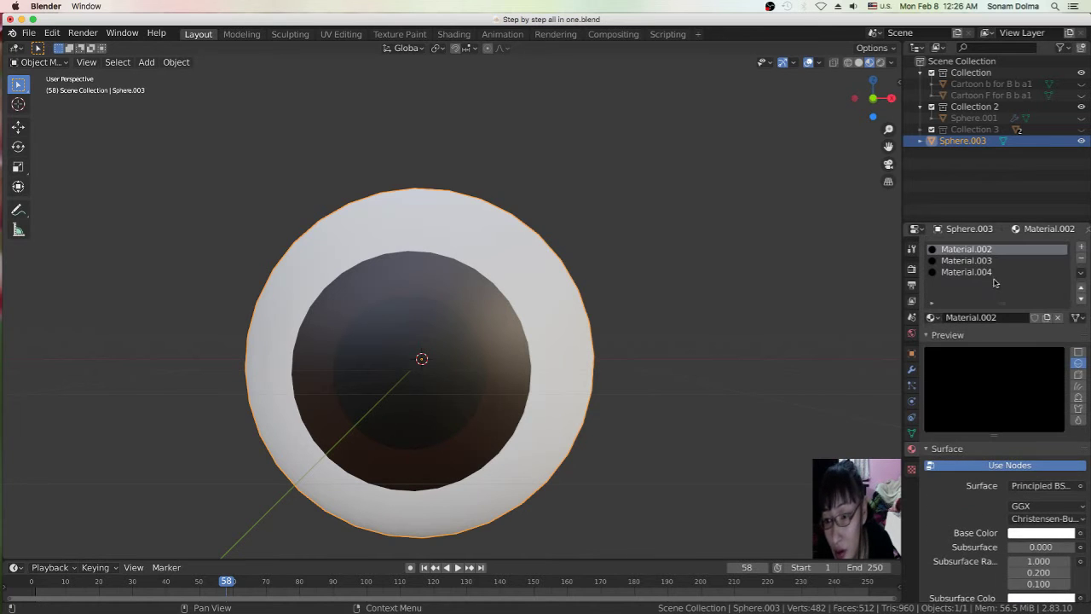
left_click(980, 261)
scroll(989, 443, "down", 5)
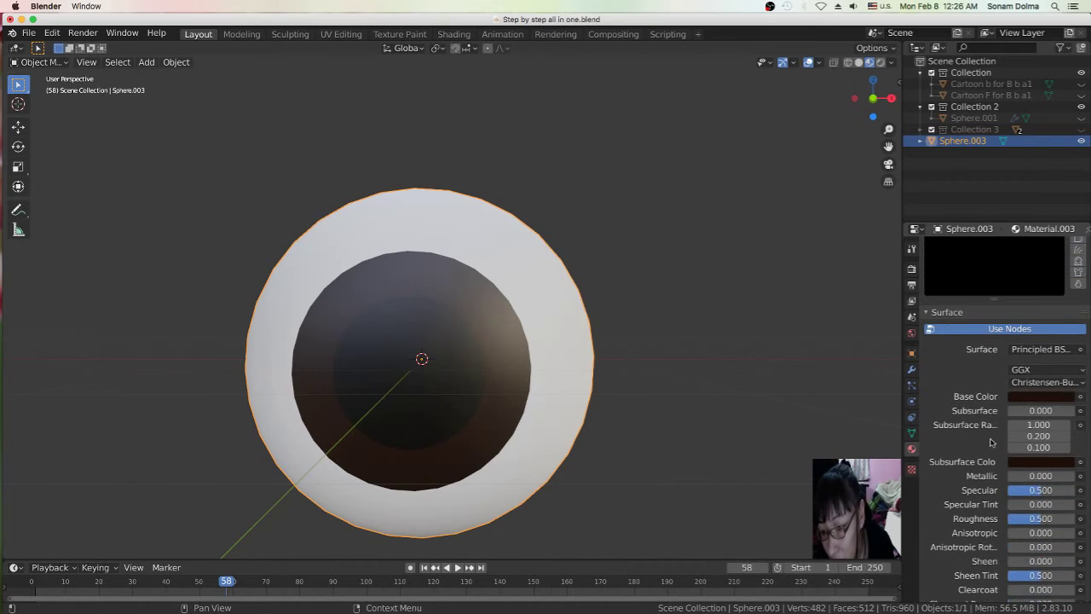
left_click_drag(1040, 492, 1021, 530)
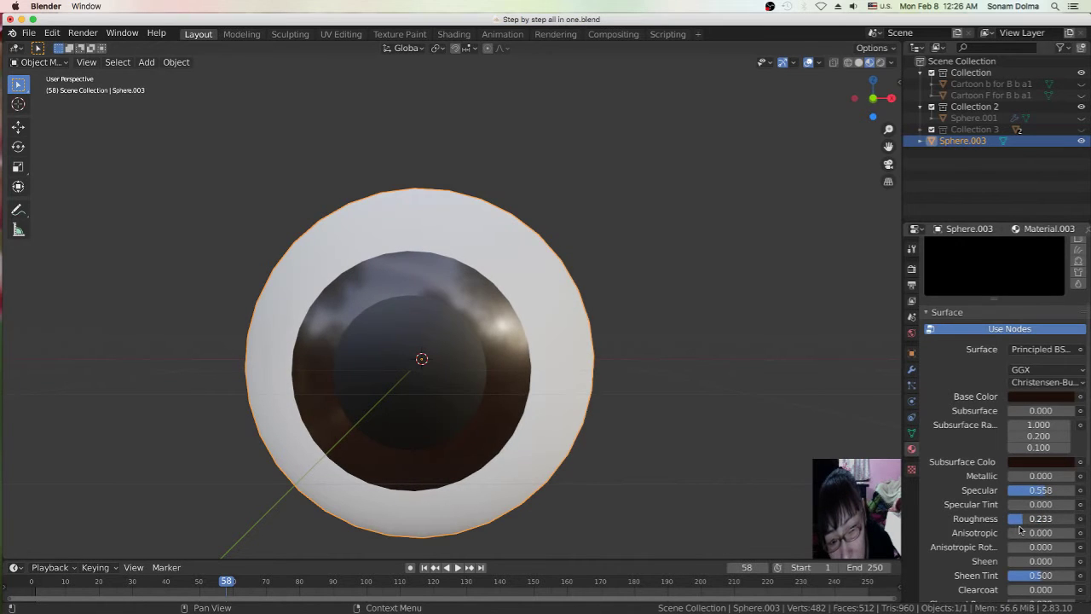
mouse_move(674, 389)
middle_mouse_down()
mouse_move(680, 378)
mouse_move(687, 384)
middle_mouse_up()
left_click_drag(1024, 524, 1026, 524)
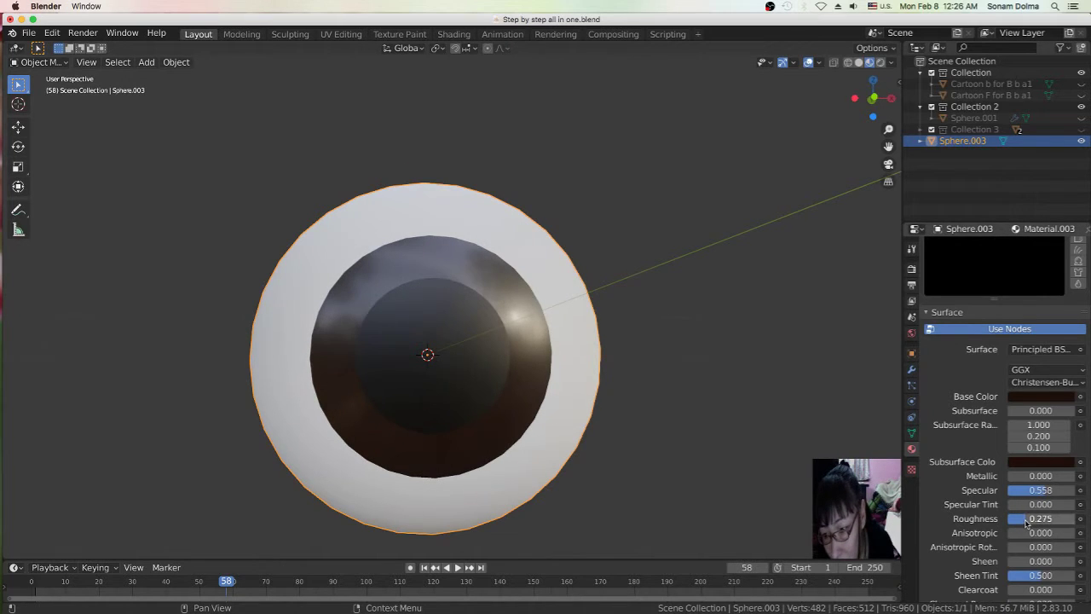
left_click_drag(1055, 492, 1020, 526)
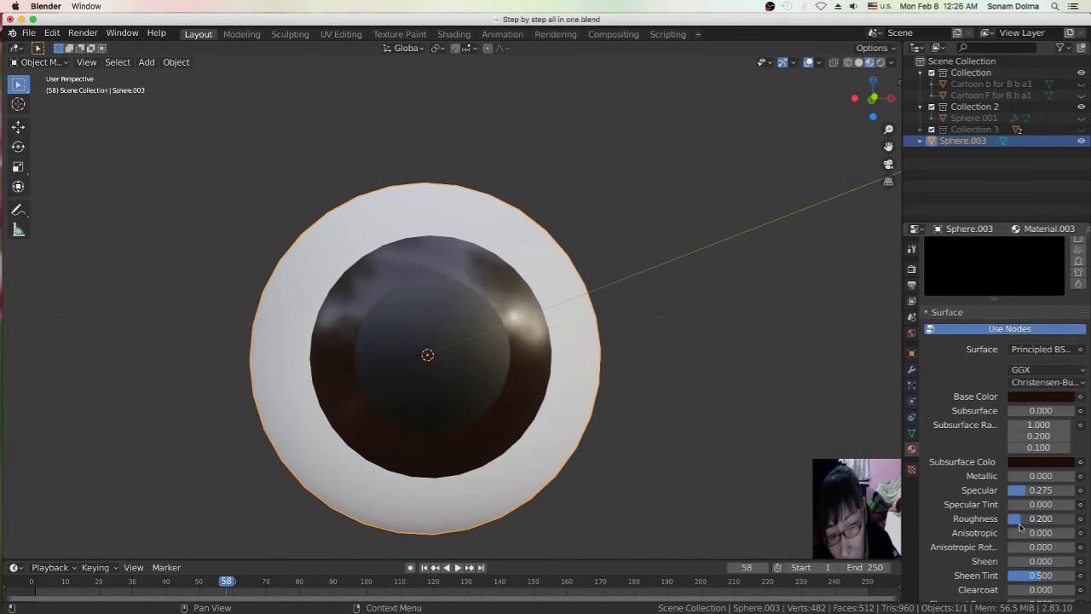
left_click_drag(1006, 576, 976, 572)
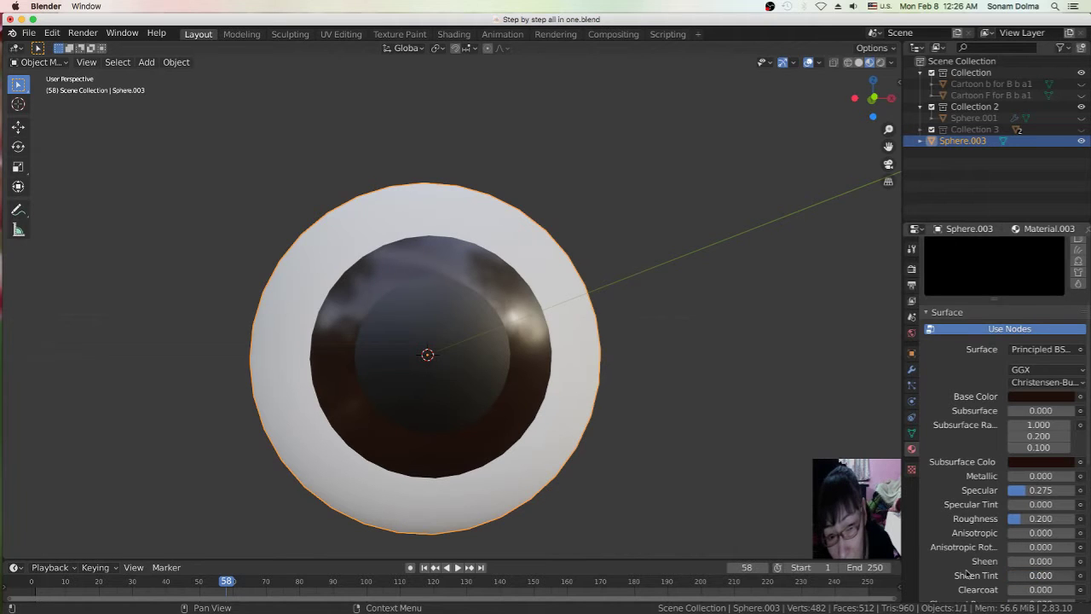
left_click_drag(1022, 575, 1044, 575)
mouse_move(1027, 522)
left_mouse_down()
mouse_move(1064, 522)
mouse_move(1037, 532)
left_mouse_up()
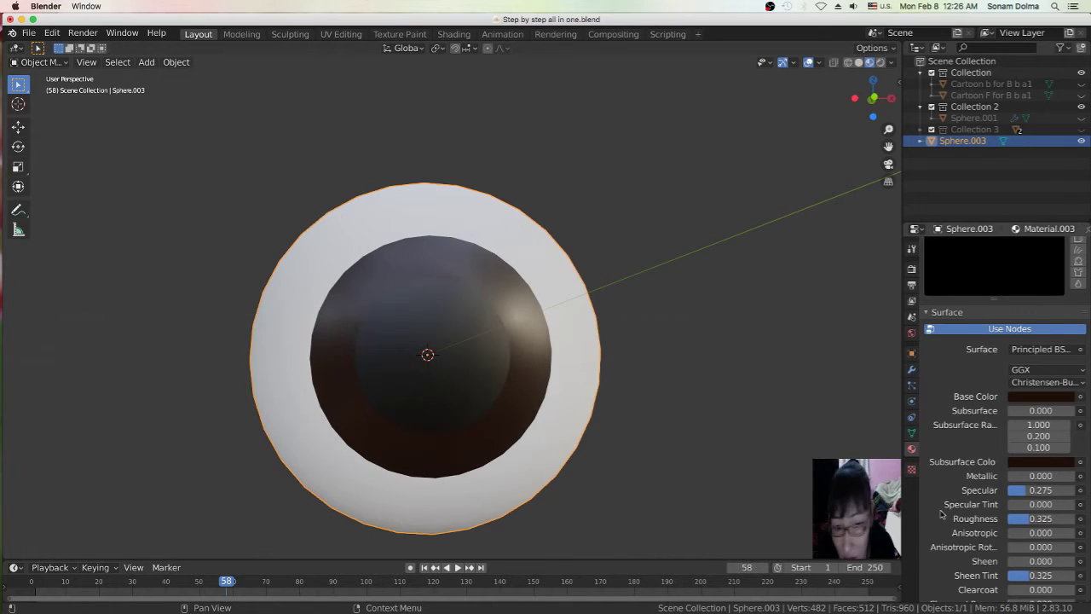
mouse_move(1026, 493)
left_mouse_down()
mouse_move(1011, 494)
mouse_move(1021, 495)
left_mouse_up()
Set the black pupil material's Specular to 0.208, Roughness to 0.300 and Sheen Tint to 0.658
scroll(1000, 365, "up", 4)
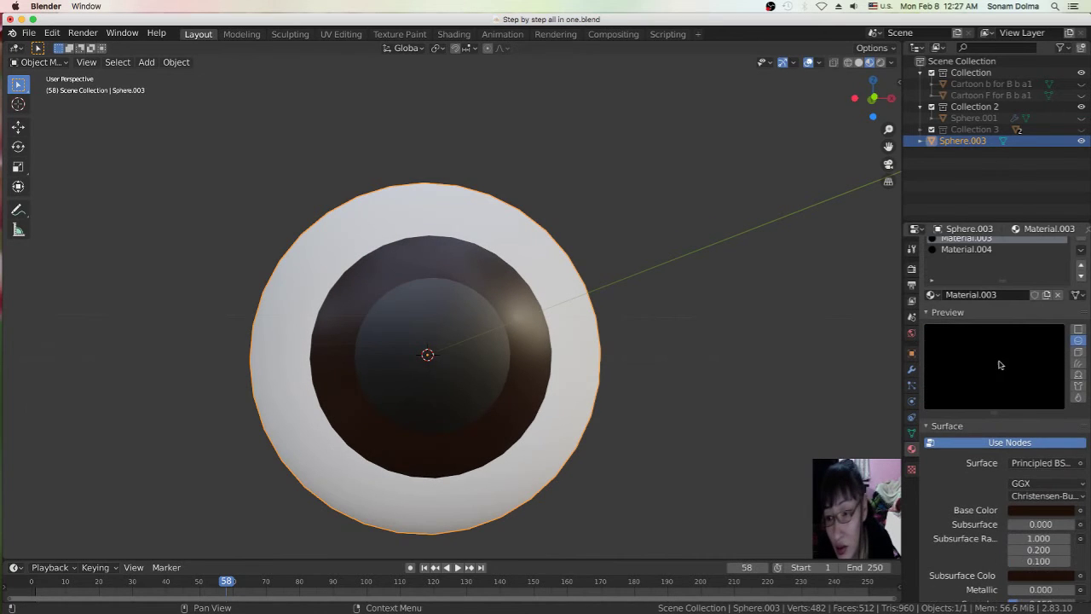
left_click(963, 249)
scroll(1044, 484, "down", 4)
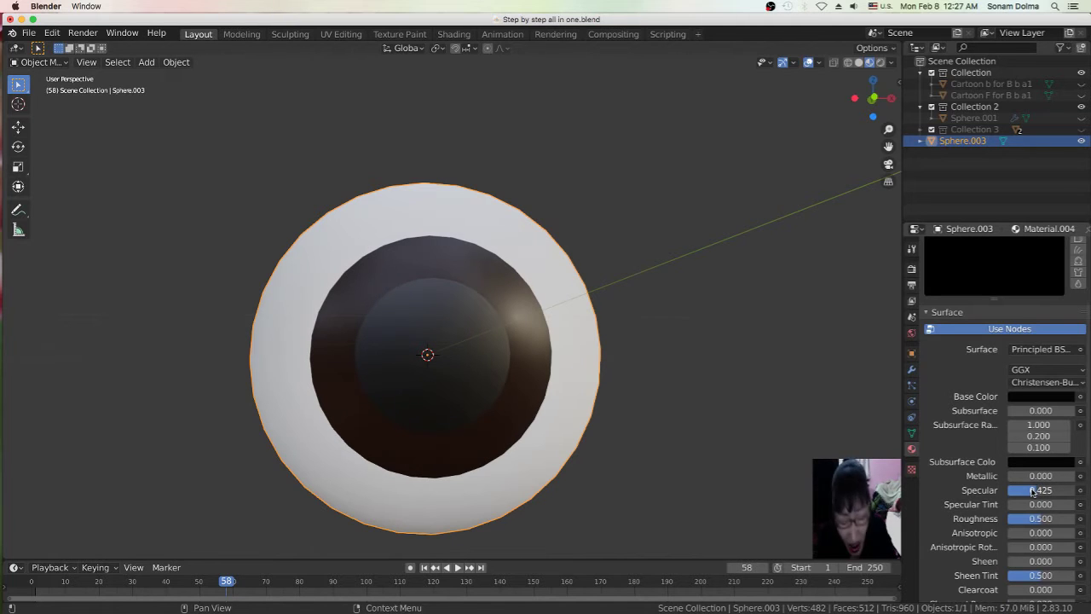
left_click_drag(1036, 491, 1046, 523)
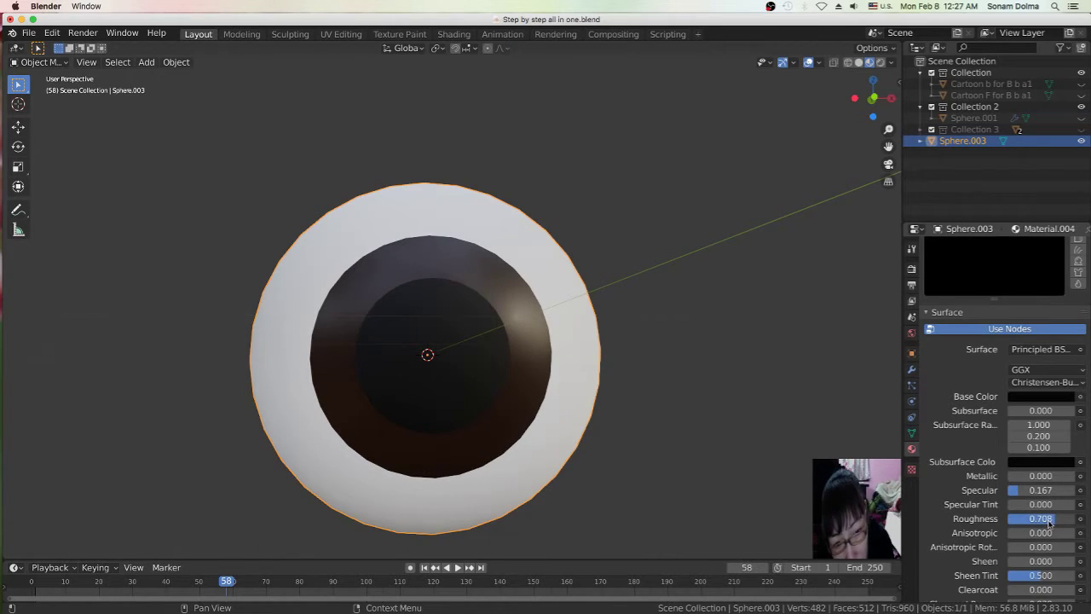
mouse_move(1042, 577)
left_mouse_down()
mouse_move(1014, 579)
mouse_move(1051, 577)
left_mouse_up()
mouse_move(1014, 492)
left_mouse_down()
mouse_move(1066, 497)
mouse_move(1024, 501)
mouse_move(1016, 522)
left_mouse_up()
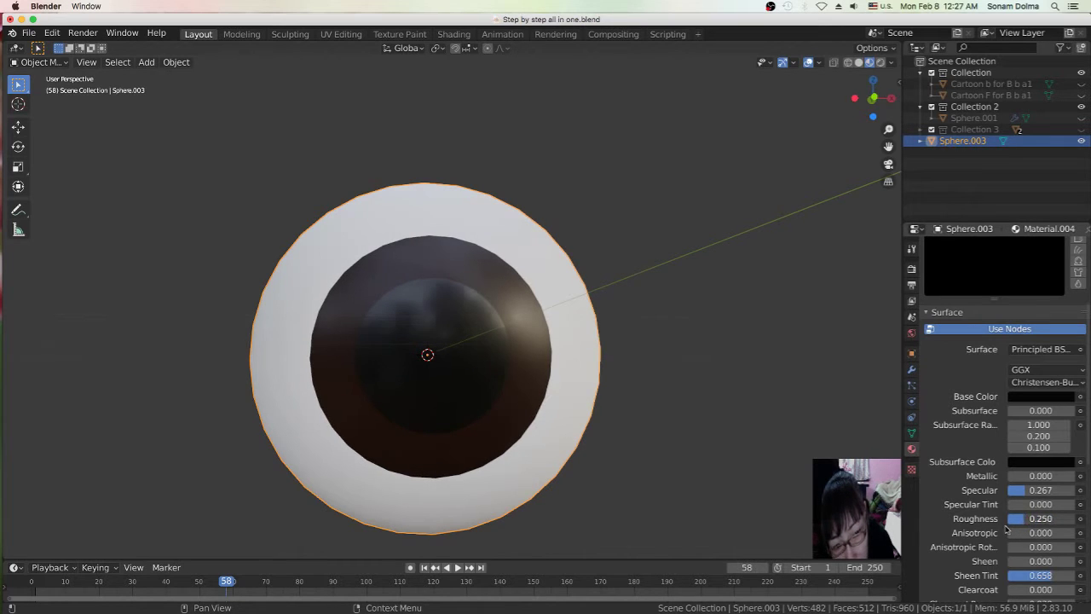
left_click_drag(1028, 495, 1023, 498)
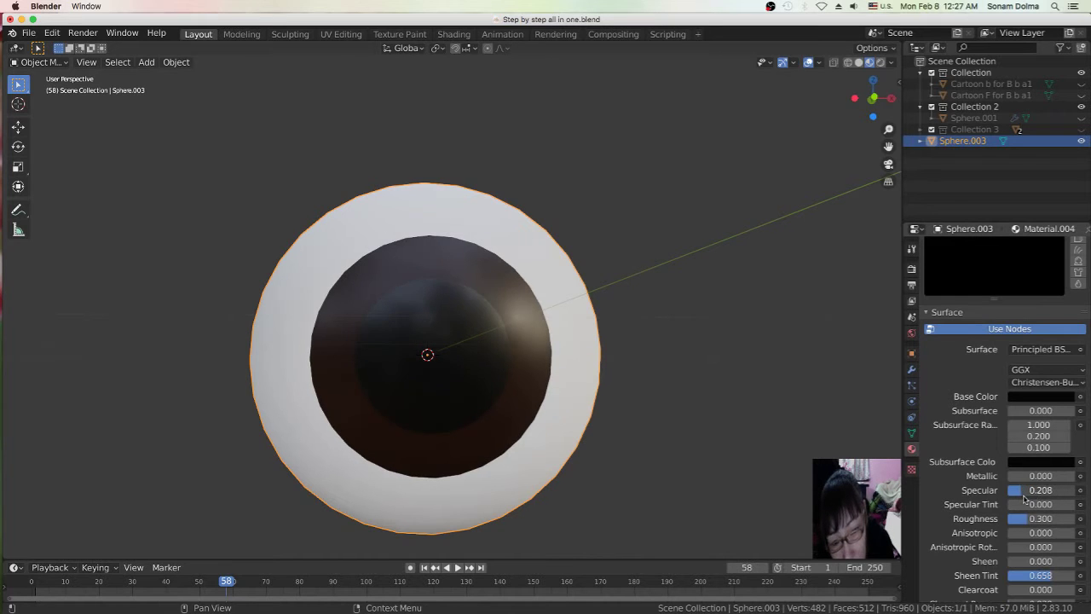
scroll(967, 497, "down", 2)
scroll(993, 522, "down", 2)
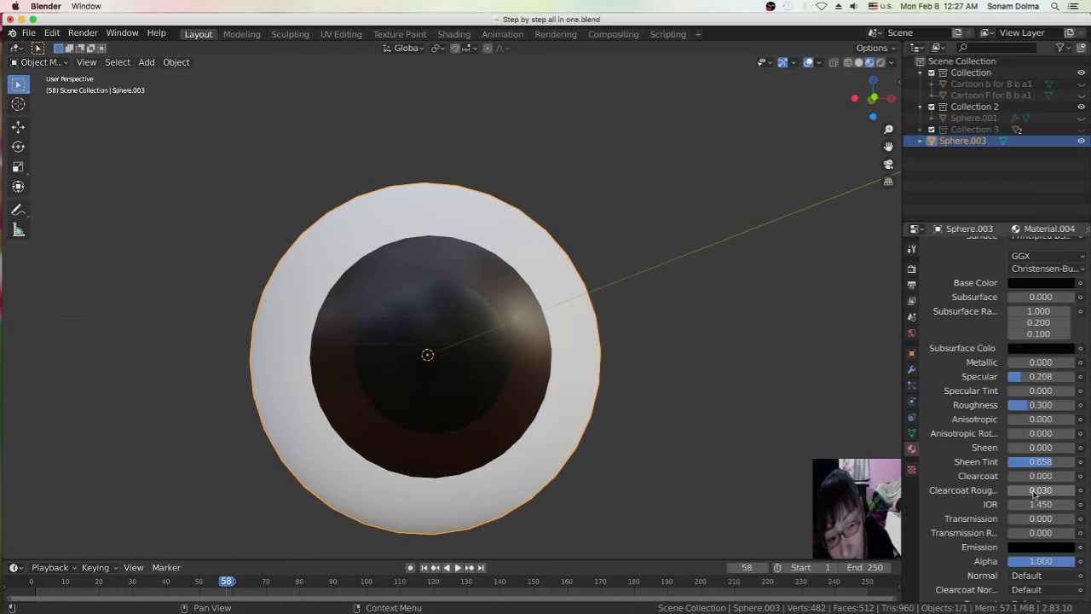
Raise the black pupil material's Specular to 0.342
left_click_drag(1026, 378, 1039, 379)
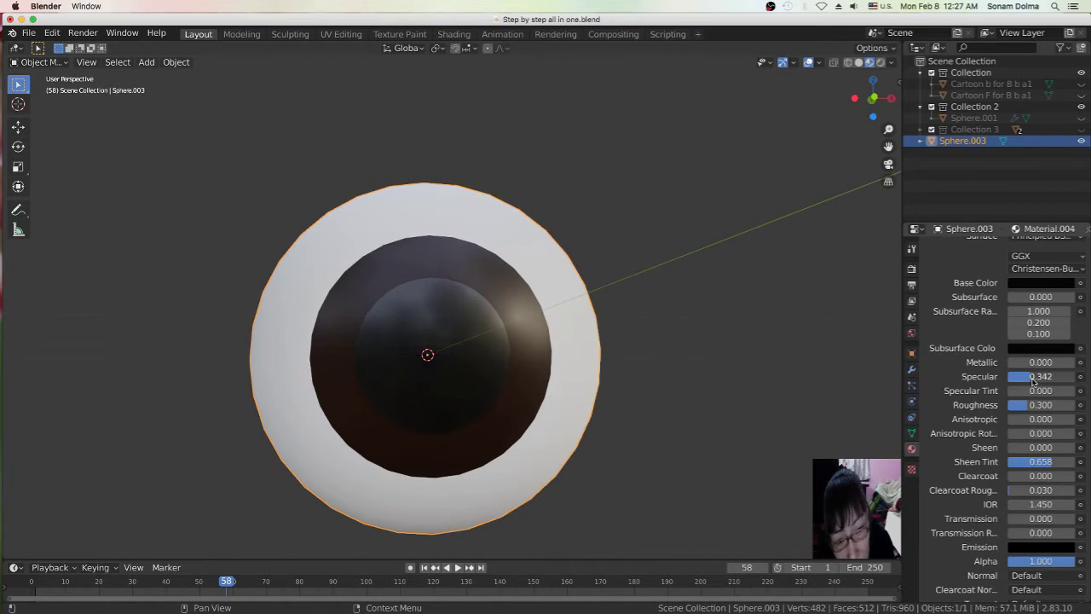
scroll(591, 316, "down", 4)
scroll(591, 319, "up", 5)
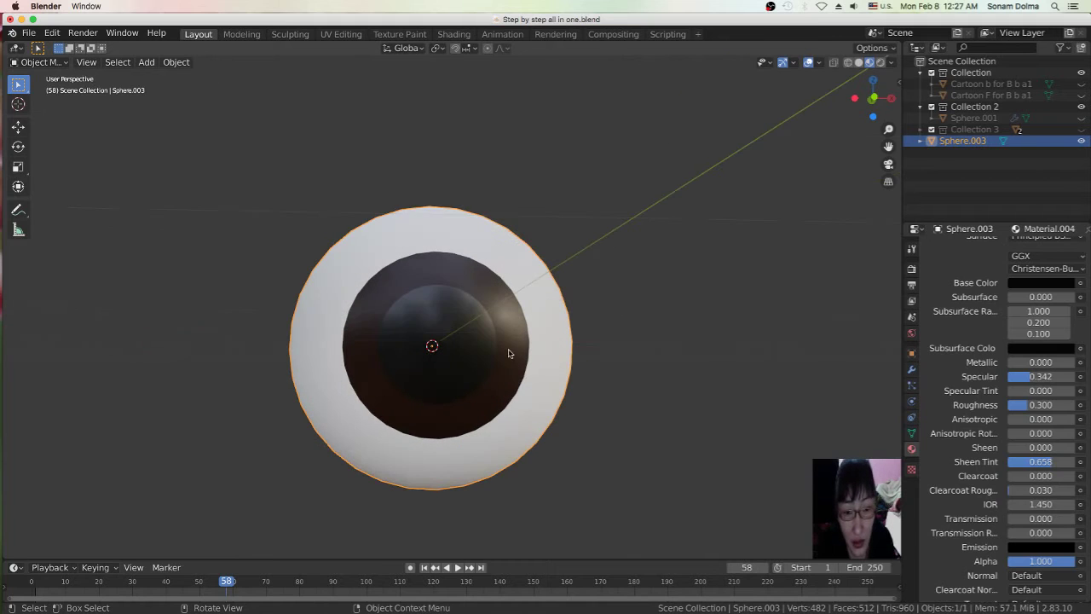
Select the dark brown iris material and set its Specular to 0.200
scroll(1004, 388, "up", 5)
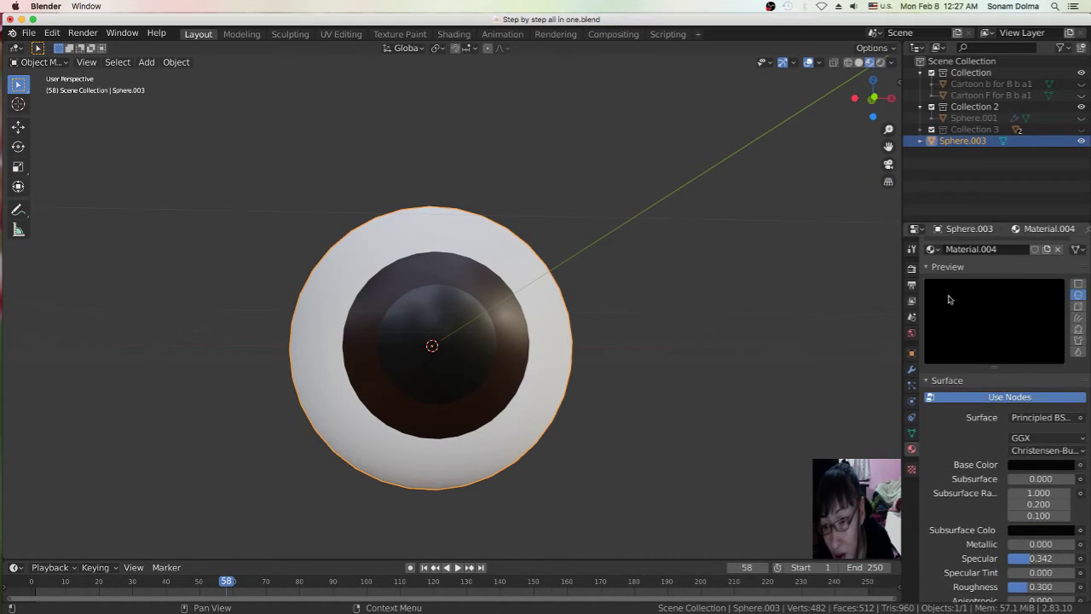
scroll(951, 295, "up", 2)
left_click(956, 259)
scroll(989, 469, "down", 5)
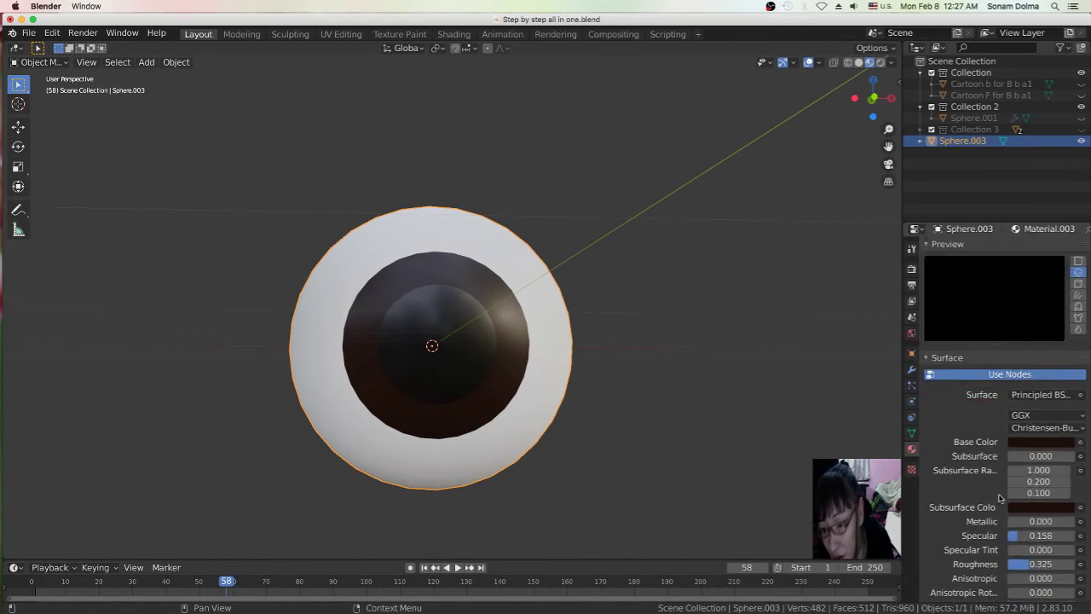
left_click_drag(1028, 469, 1026, 469)
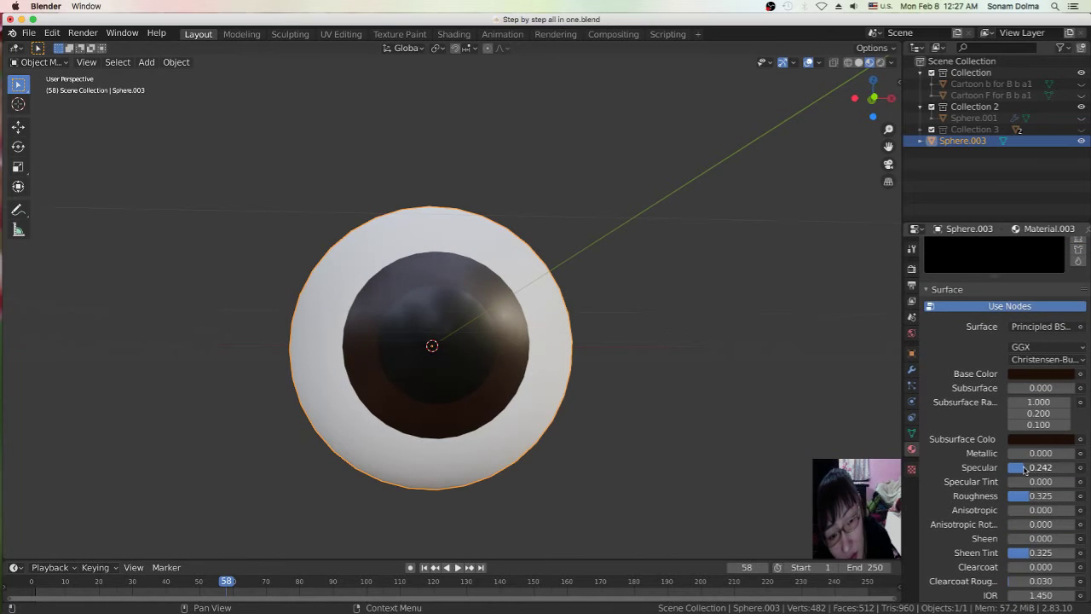
scroll(670, 414, "down", 4)
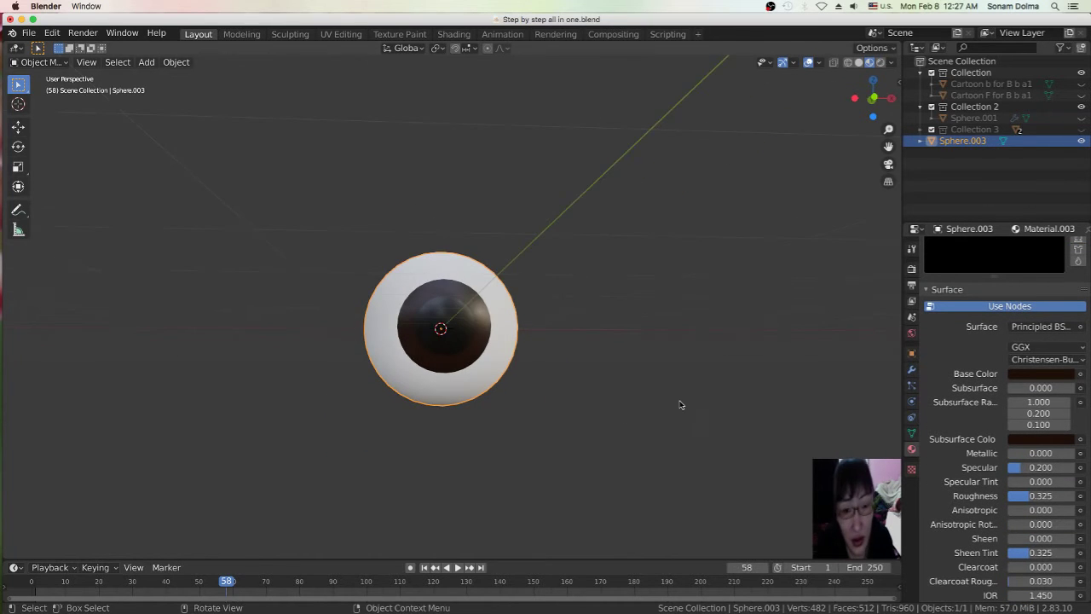
middle_click_drag(505, 323, 531, 314)
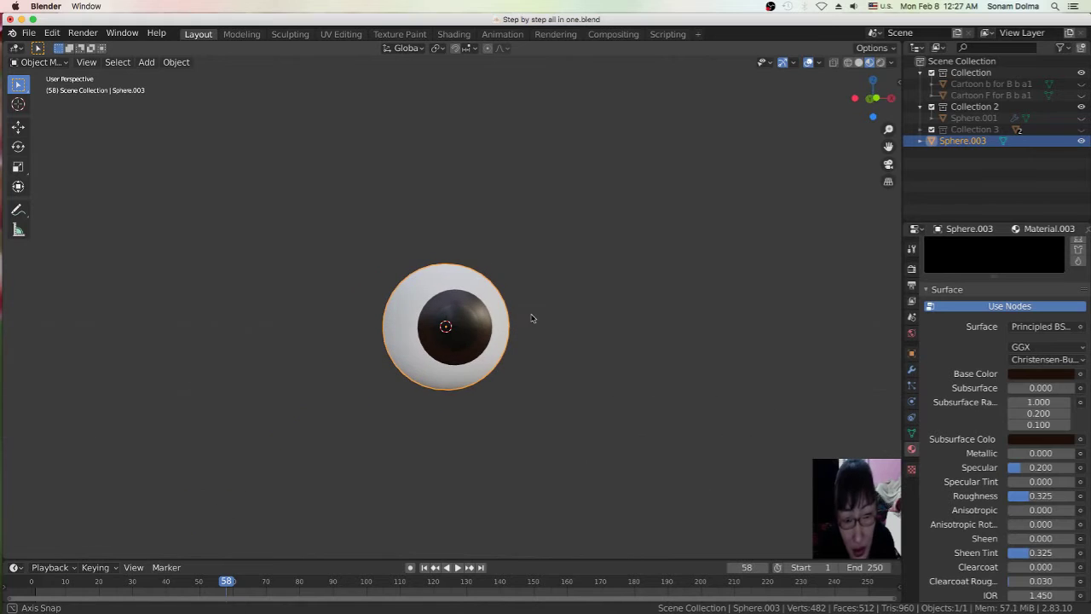
Select the white eyeball material and set its Specular to 0
scroll(1026, 331, "up", 2)
scroll(1025, 331, "up", 3)
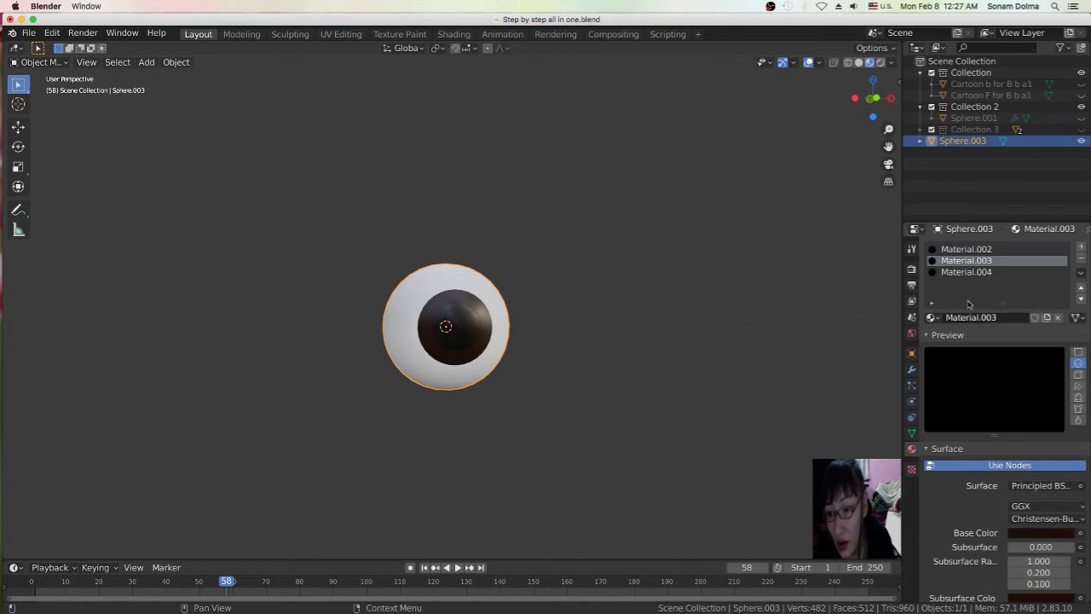
left_click(964, 250)
scroll(989, 496, "down", 2)
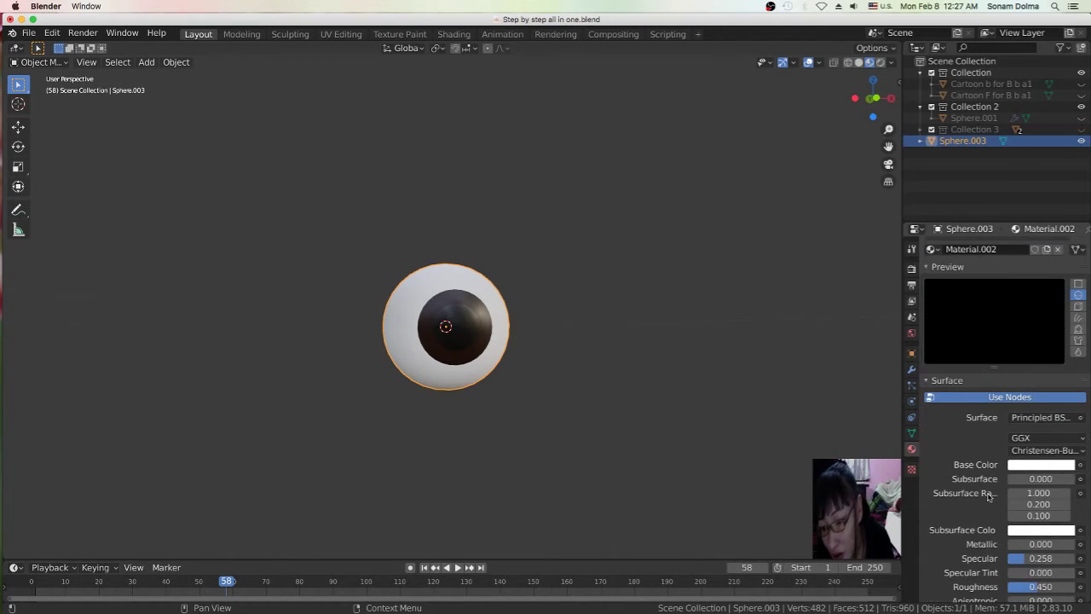
scroll(989, 478, "down", 2)
left_click_drag(1035, 512, 982, 520)
scroll(671, 365, "left", 5)
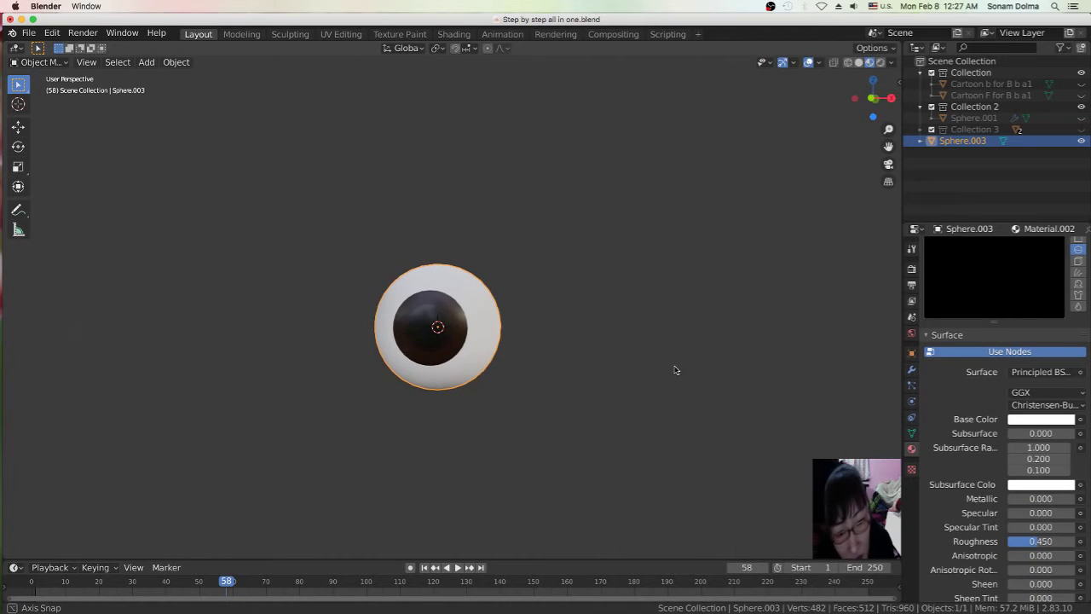
scroll(546, 346, "up", 3)
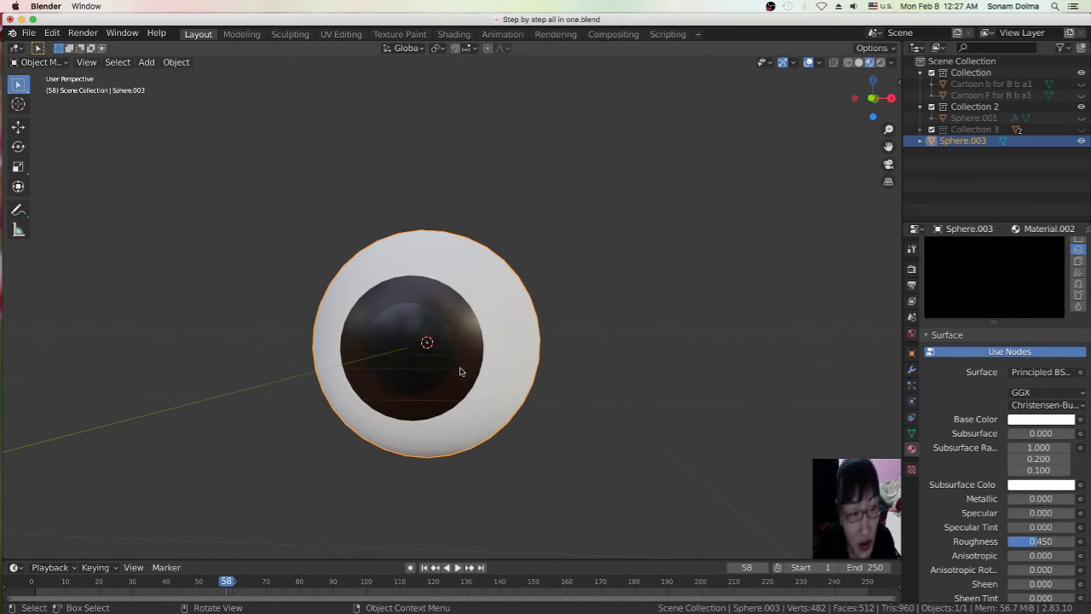
key("KP_7")
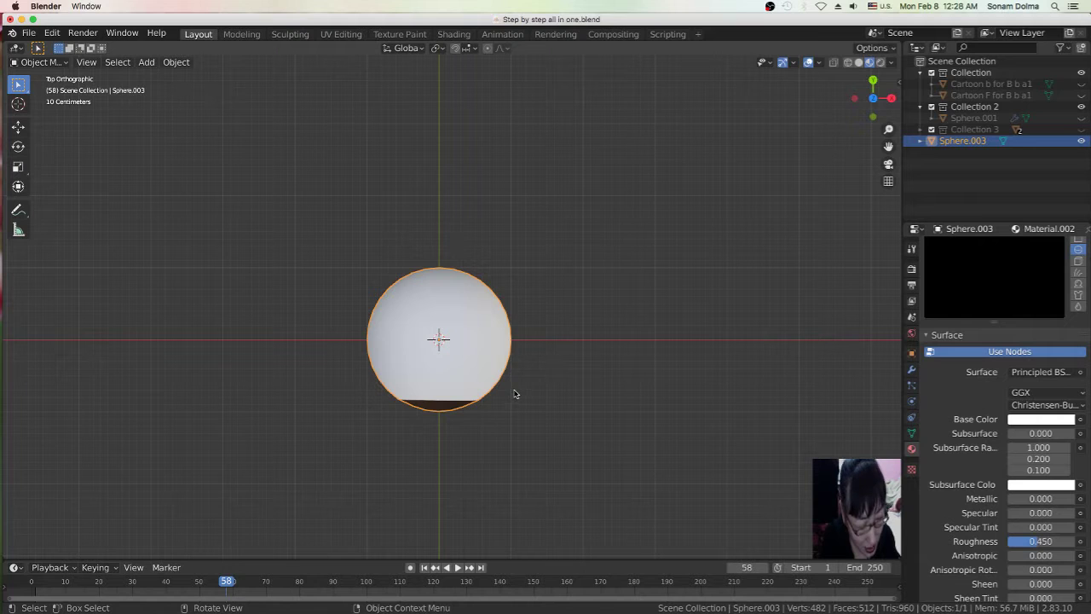
key("s")
key("Escape")
key("s")
key("x")
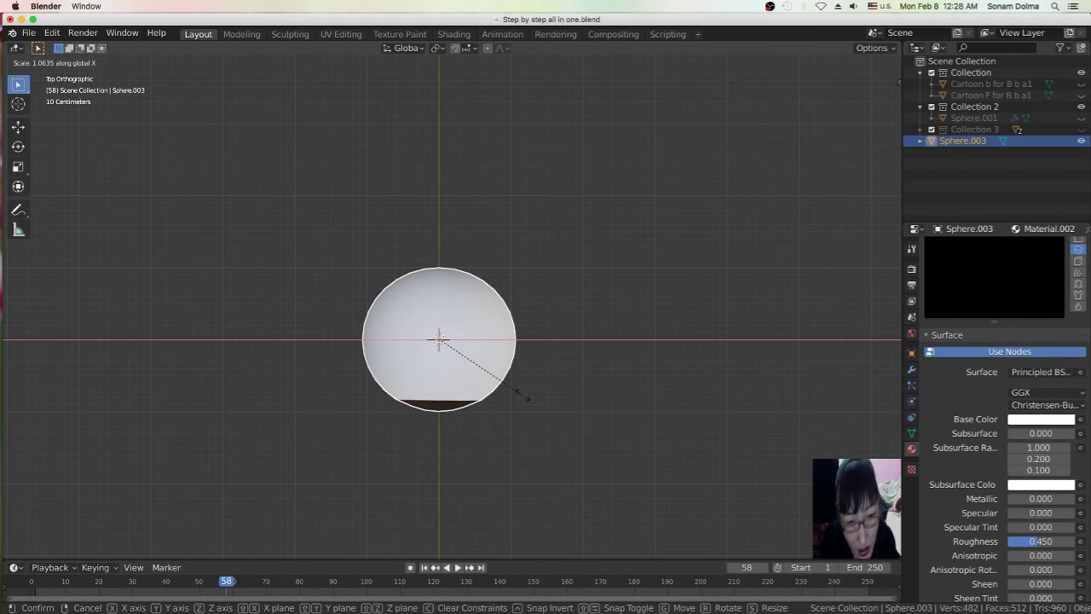
key("Escape")
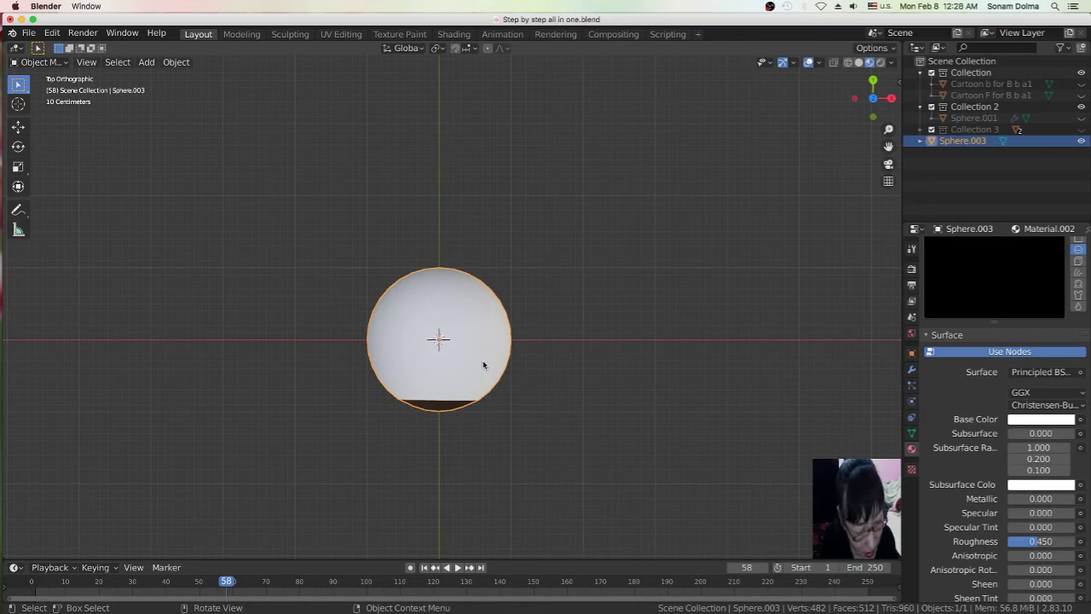
key("s")
key("y")
key("Escape")
Scale the eyeball along the Y axis and shrink it uniformly to roughly half its size
mouse_move(526, 410)
middle_mouse_down()
mouse_move(561, 389)
mouse_move(531, 400)
middle_mouse_up()
key("s")
key("y")
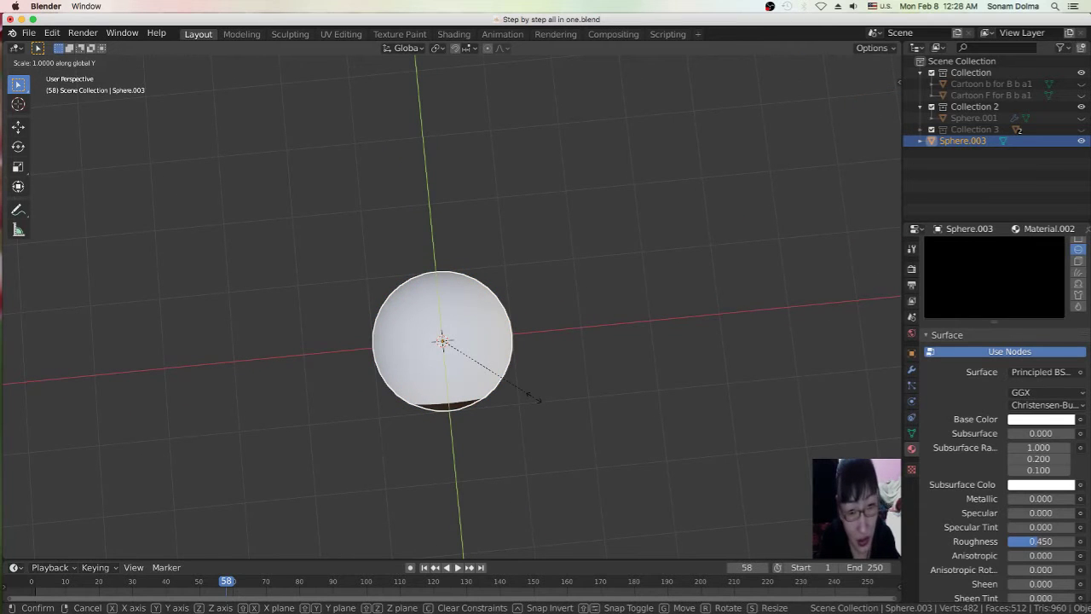
left_click(536, 397)
middle_click_drag(523, 438, 504, 349)
scroll(507, 332, "up", 3)
scroll(502, 345, "down", 2)
key("s")
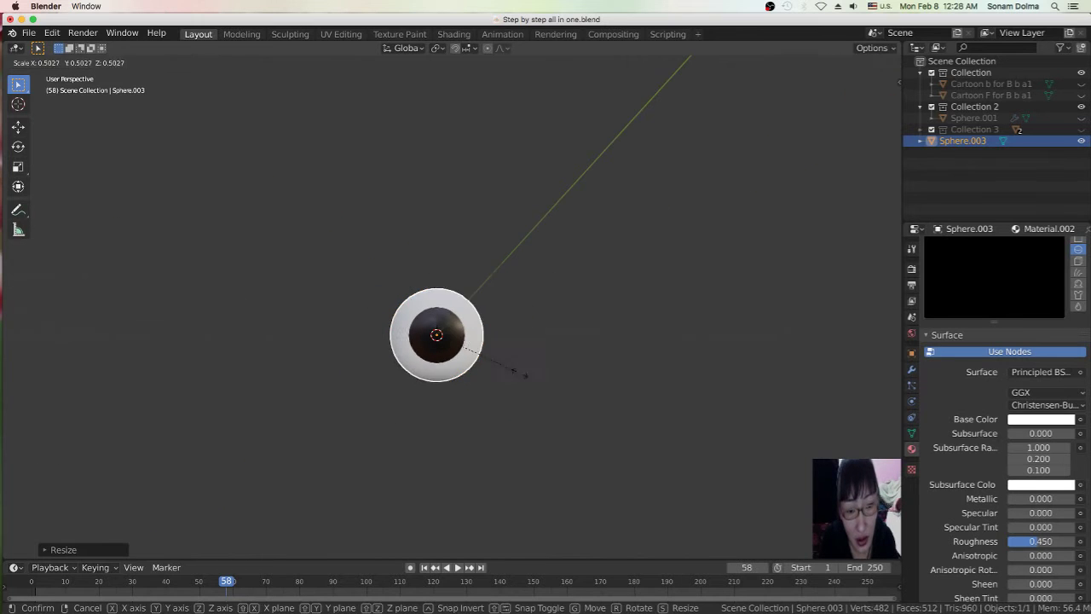
left_click(502, 368)
middle_click_drag(532, 356, 529, 369)
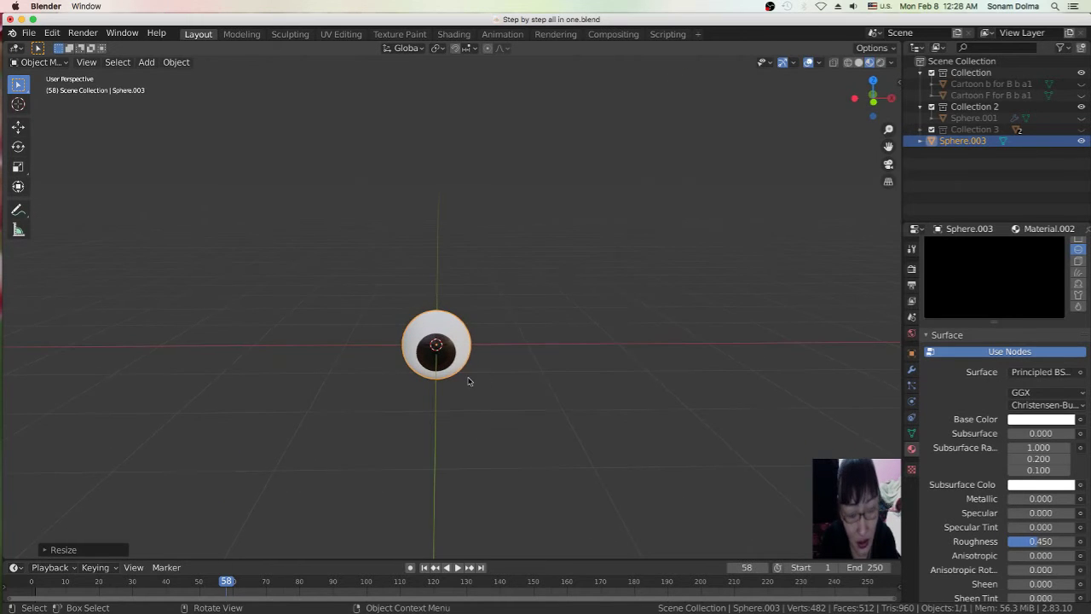
Raise the eyeball along the Z axis above the grid floor and shrink it further
key("g")
key("z")
left_click(481, 273)
scroll(483, 348, "up", 2)
key("s")
left_click(548, 298)
middle_click_drag(548, 298, 622, 328)
scroll(534, 304, "down", 2)
Add an Area light to the scene
right_click(701, 266)
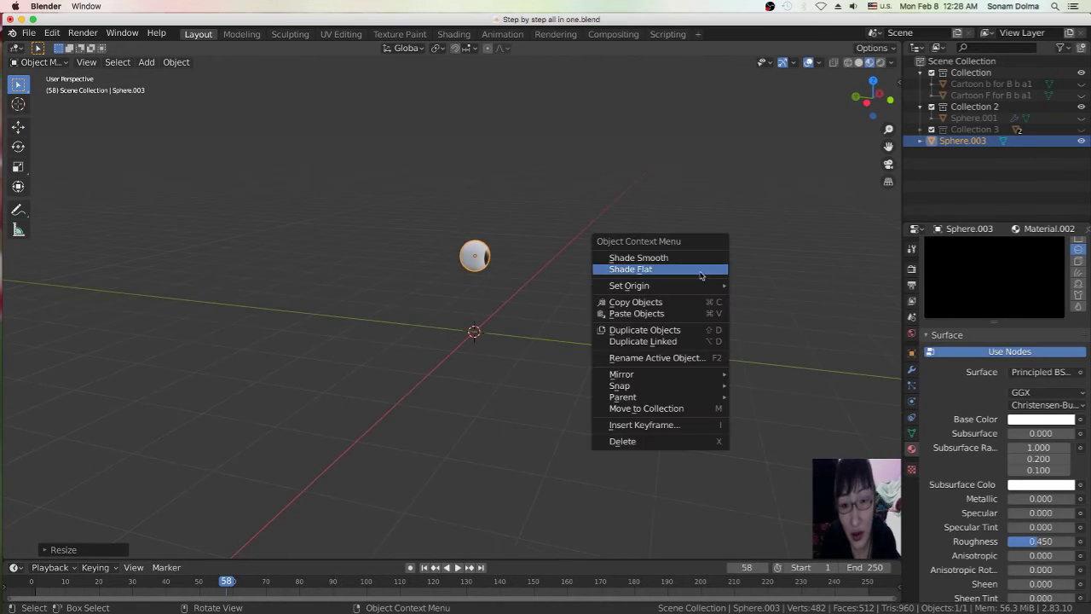
key("shift+a")
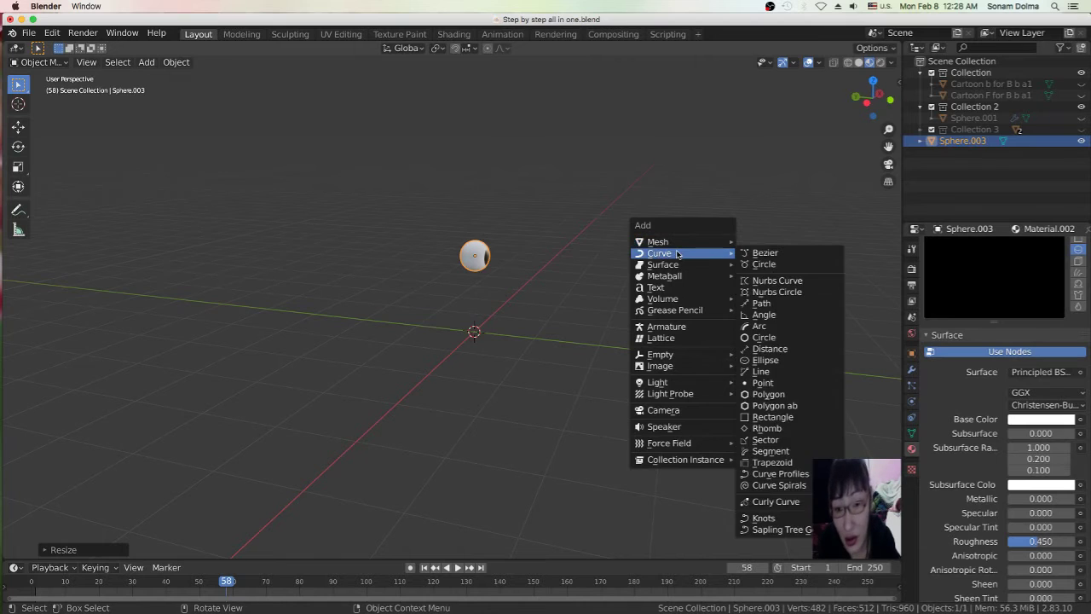
mouse_move(679, 247)
mouse_move(680, 384)
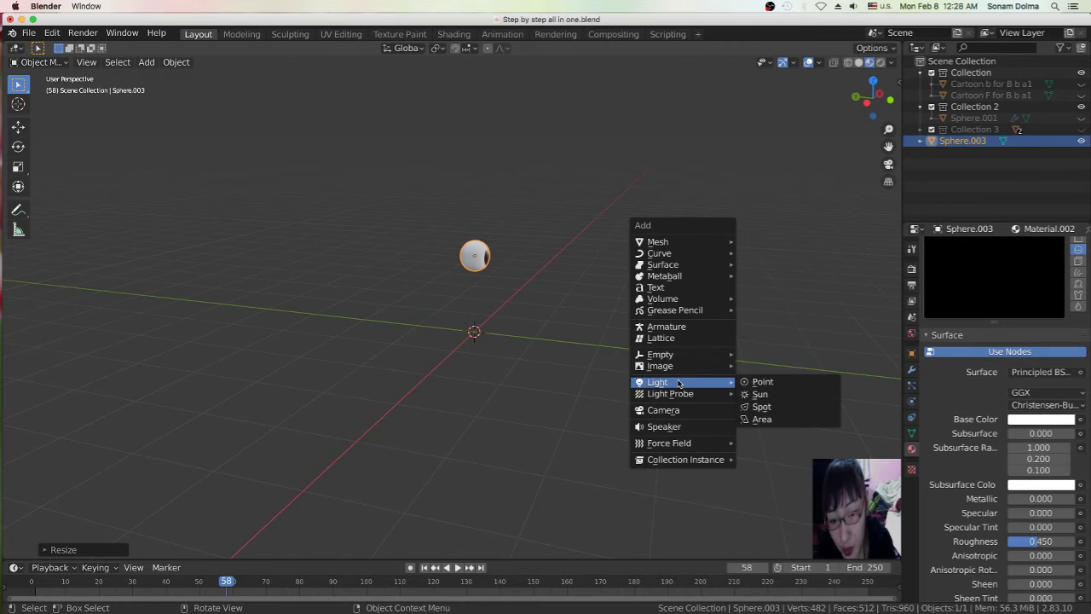
left_click(765, 419)
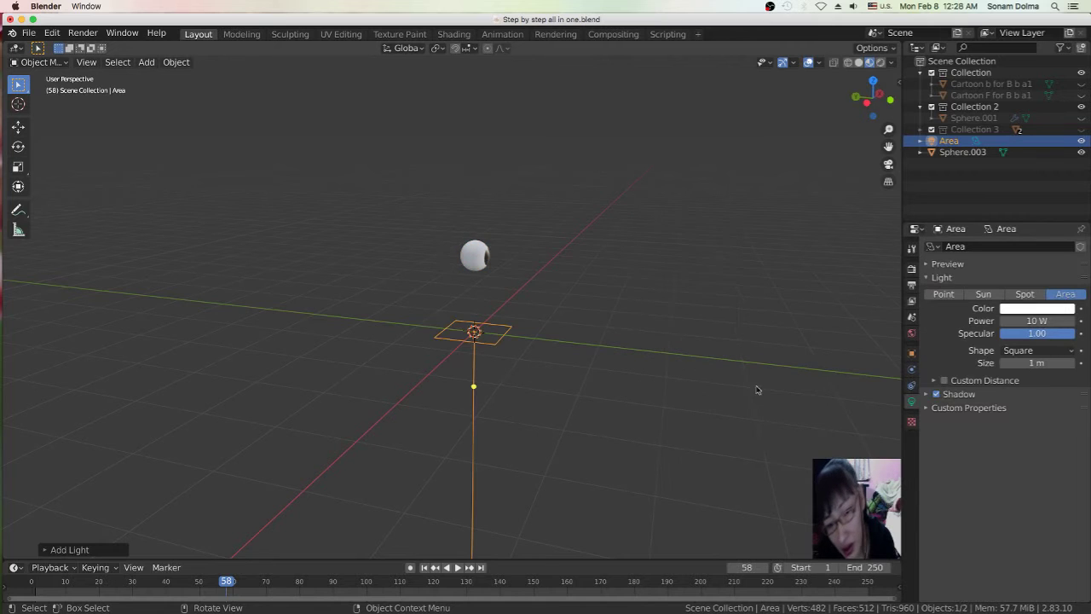
Move the area light away from the origin to about the eyeball's height and rotate it to face the eyeball
middle_click_drag(599, 353, 638, 341)
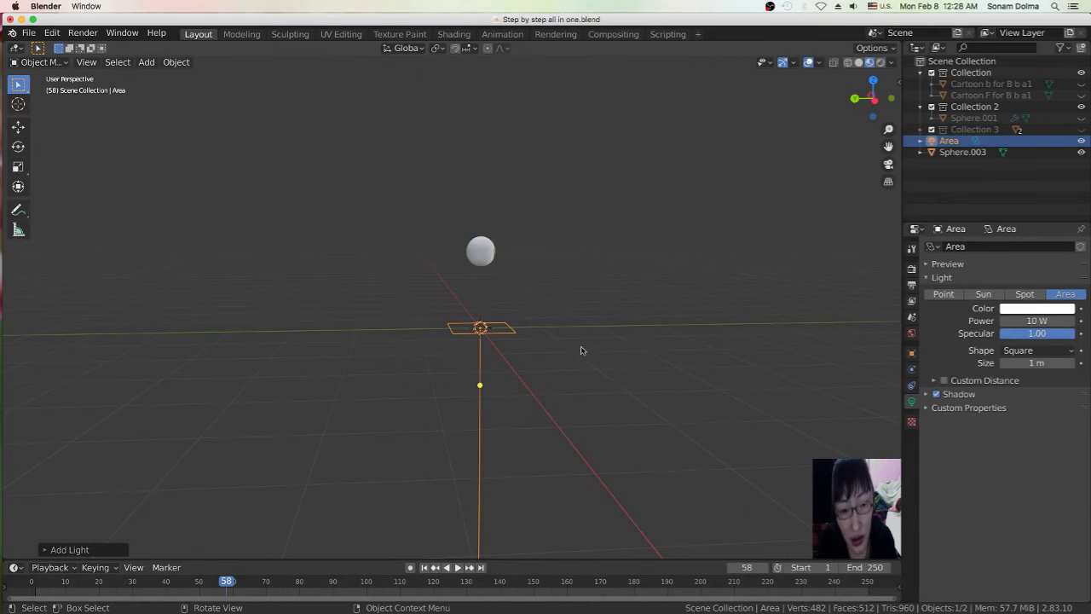
key("g")
left_click(726, 85)
key("r")
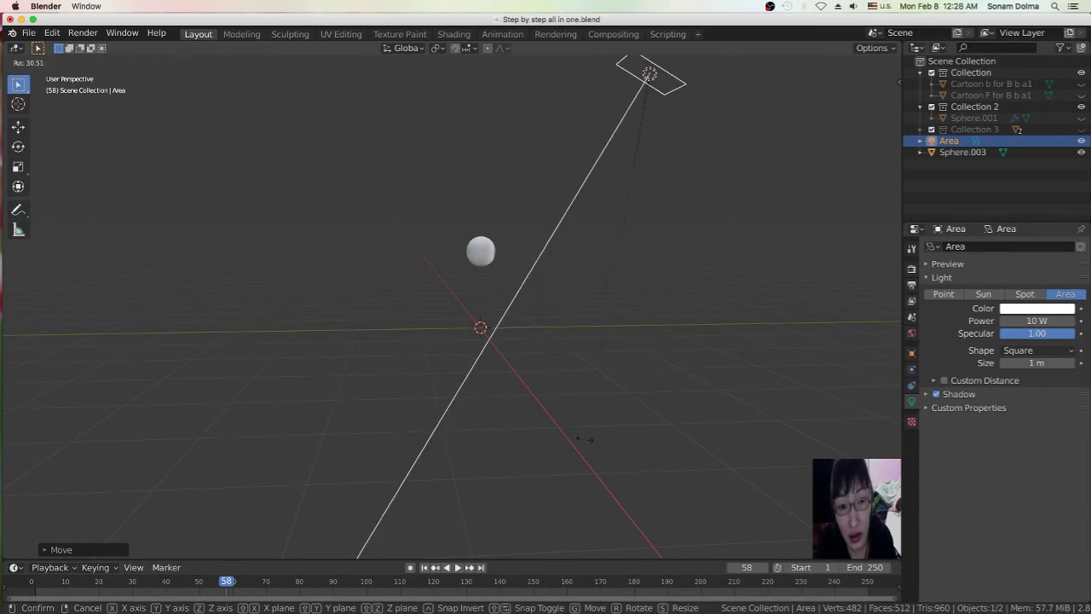
left_click(537, 362)
key("g")
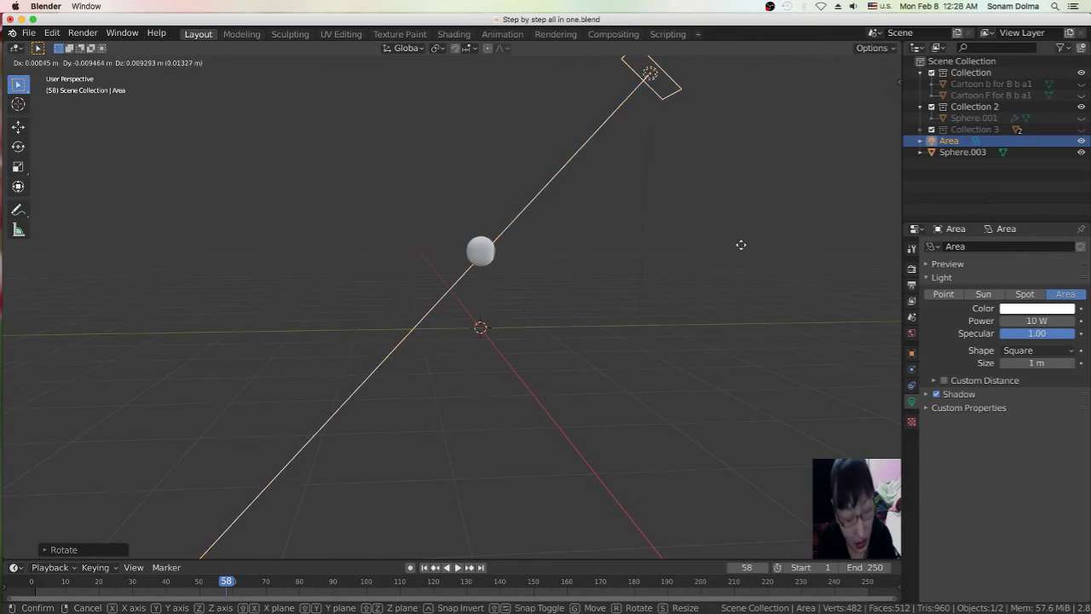
left_click(697, 426)
key("r")
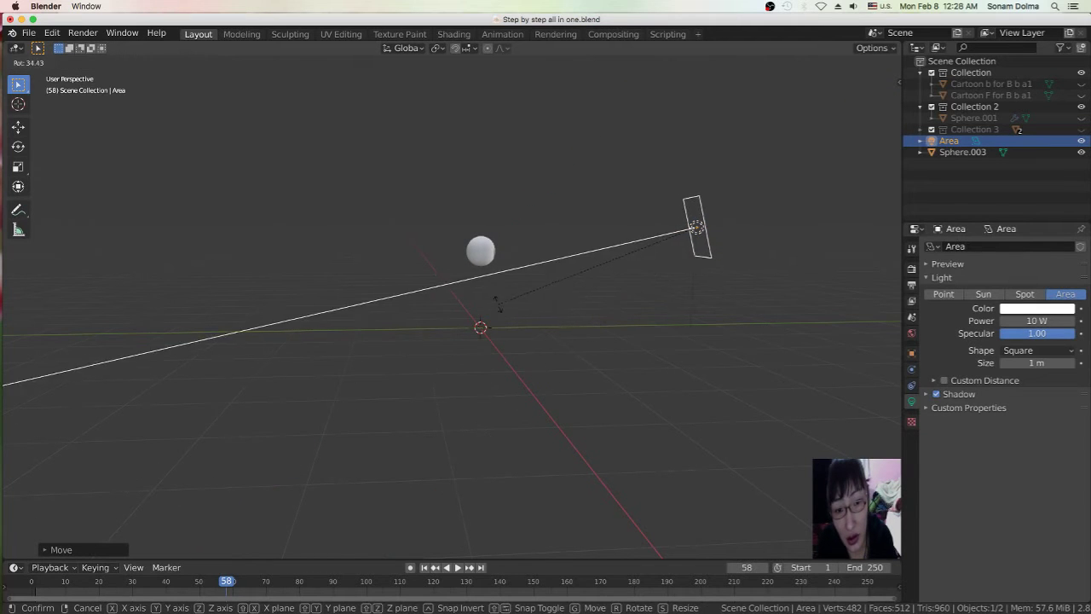
left_click(774, 339)
middle_click_drag(774, 339, 643, 345)
left_click(503, 309)
Refine the area light's rotation from several viewing angles so its beam aims at the eyeball
middle_click_drag(565, 329, 614, 346)
key("r")
left_click(544, 223)
key("r")
left_click(528, 346)
middle_click_drag(526, 402, 599, 268)
key("r")
left_click(595, 81)
Reposition the area light in front of the eyeball and rotate it so its beam slants across the iris
middle_click_drag(521, 204, 551, 263)
key("g")
left_click(588, 294)
key("g")
left_click(613, 300)
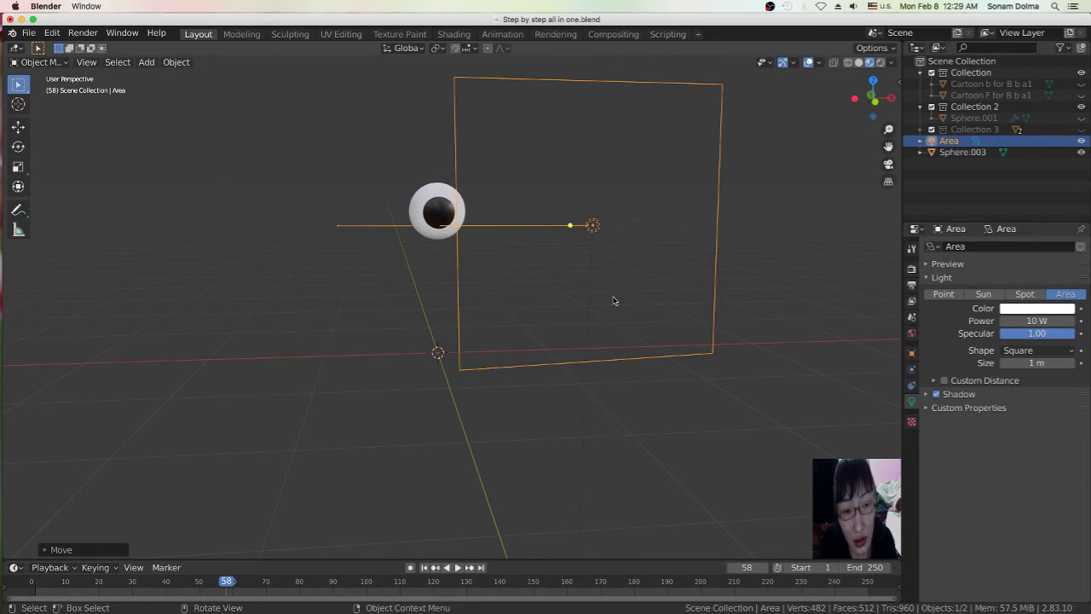
key("r")
left_click(650, 253)
Increase the area light's Power to 152.56 W
scroll(623, 307, "up", 5)
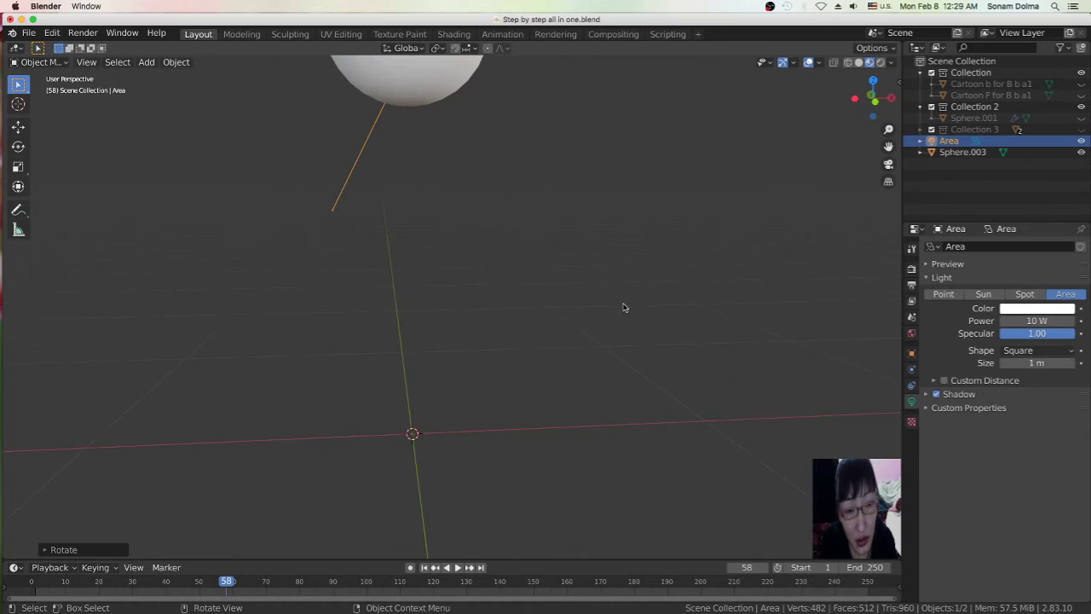
scroll(611, 306, "down", 3)
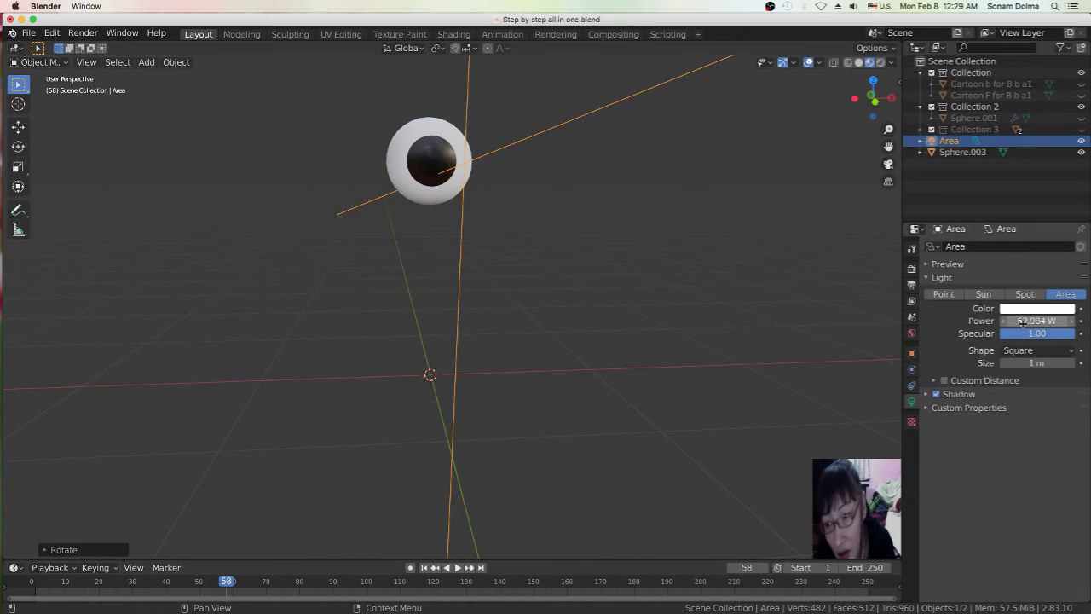
left_click_drag(1027, 322, 1040, 325)
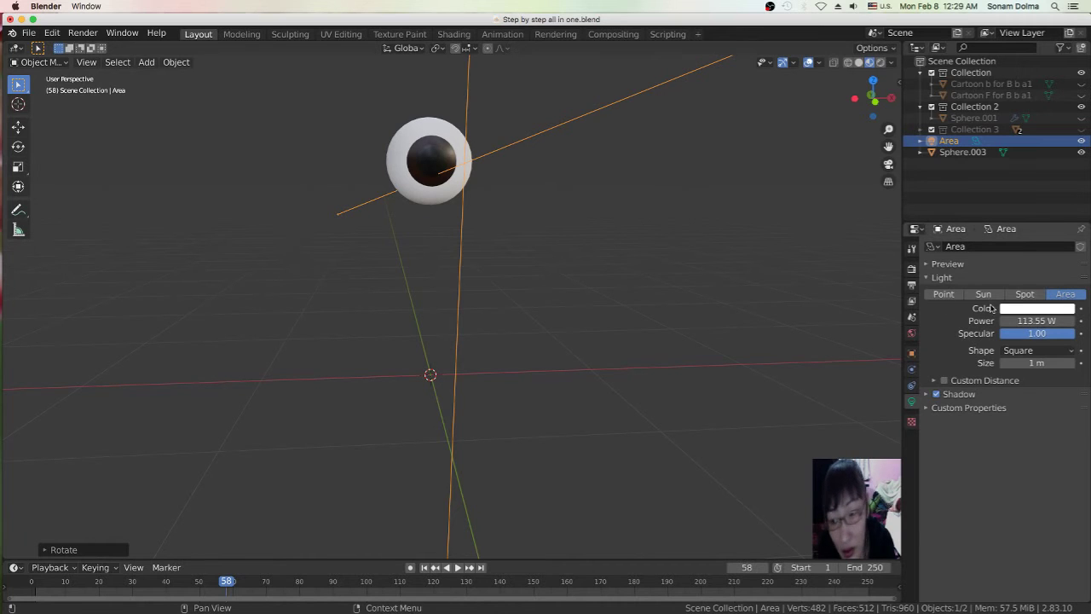
left_click_drag(1018, 321, 1052, 329)
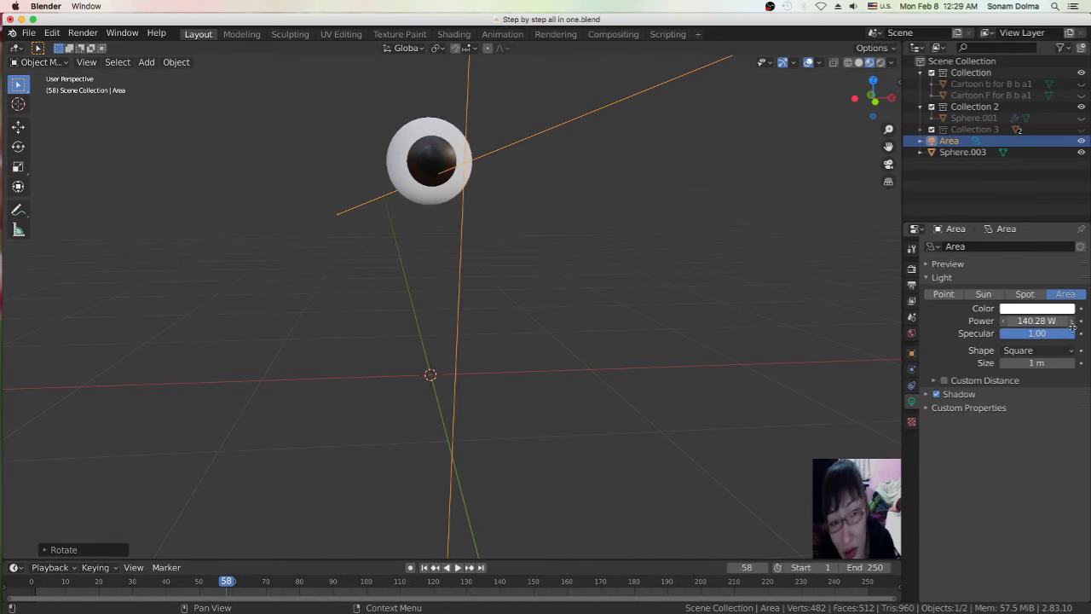
middle_click_drag(460, 255, 583, 249)
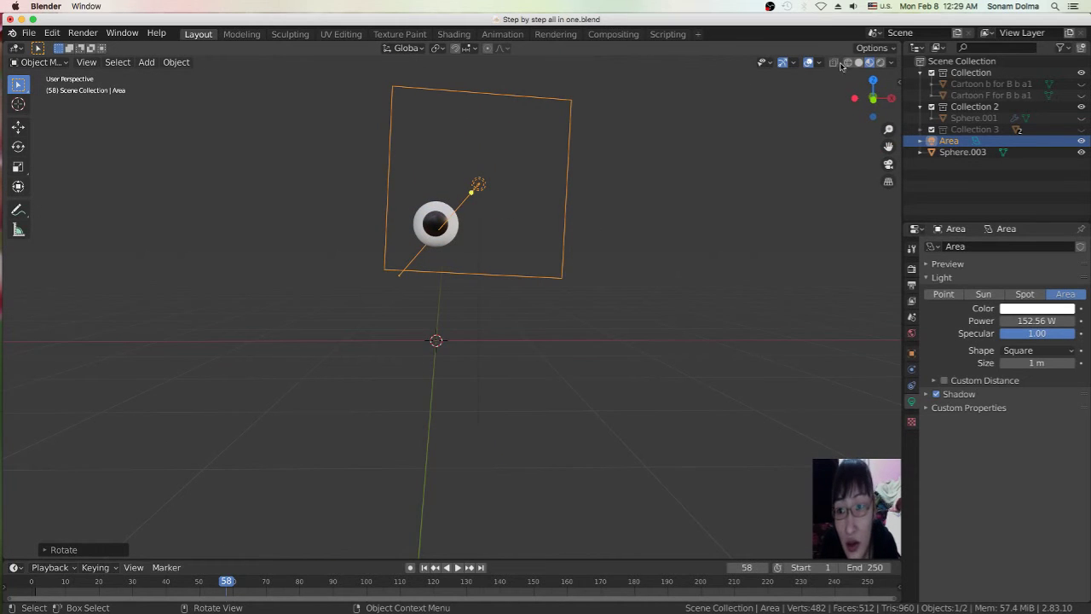
Switch the viewport to Rendered shading and inspect the lit eyeball from several angles
left_click(880, 63)
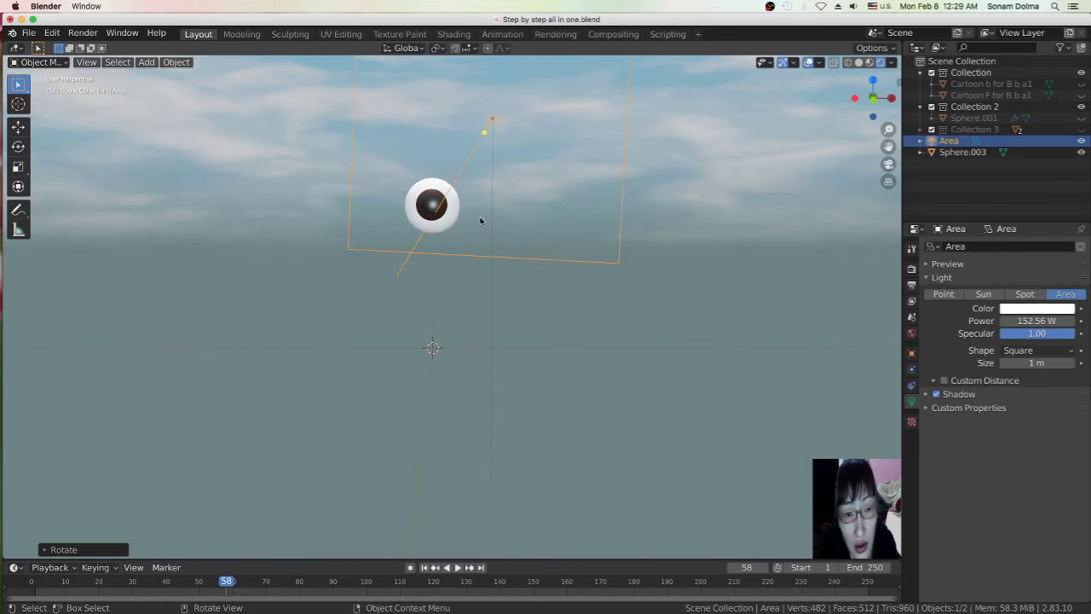
middle_click_drag(480, 221, 512, 238)
scroll(513, 238, "up", 4)
mouse_move(608, 223)
middle_mouse_down()
mouse_move(587, 236)
mouse_move(560, 231)
mouse_move(577, 210)
mouse_move(592, 224)
middle_mouse_up()
scroll(601, 243, "down", 4)
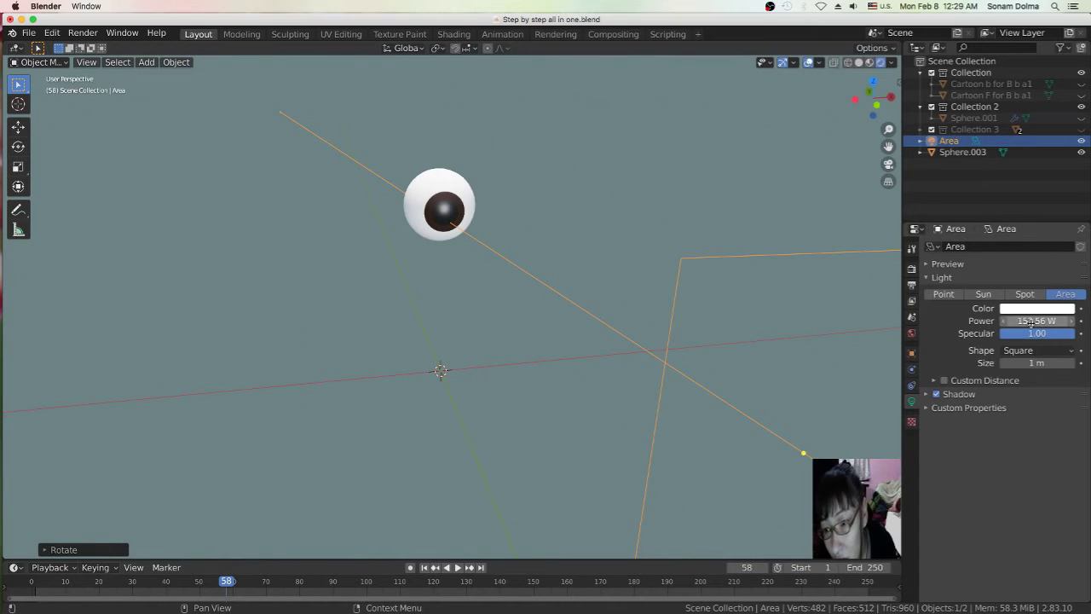
Set the area light's Size to 1.09 m and its Power to 156.22 W
mouse_move(1031, 364)
left_mouse_down()
mouse_move(1051, 370)
mouse_move(1023, 365)
left_mouse_up()
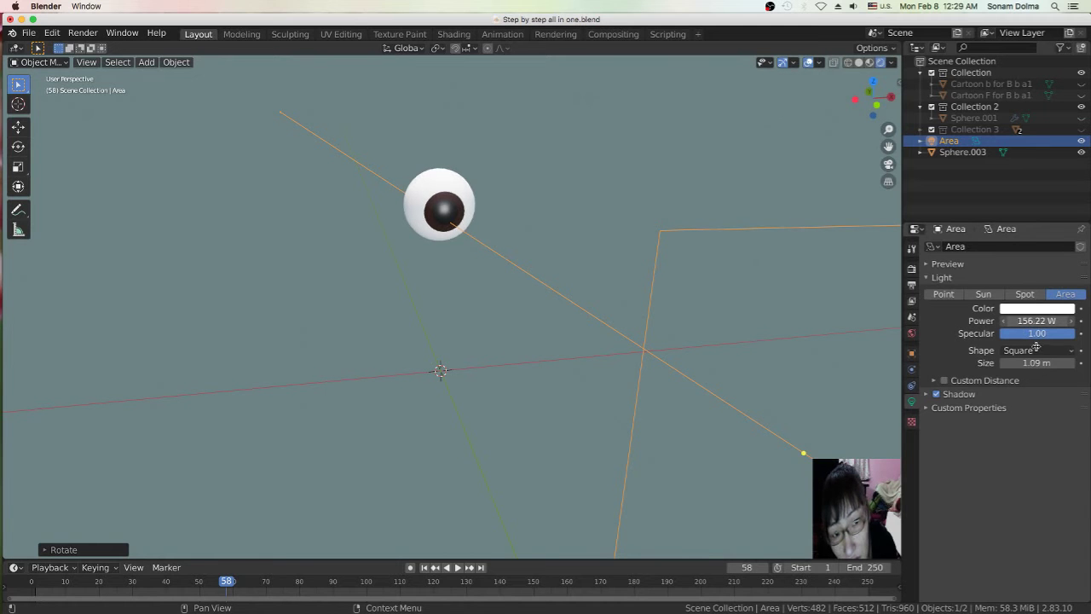
scroll(625, 392, "down", 4)
middle_click_drag(654, 388, 619, 384)
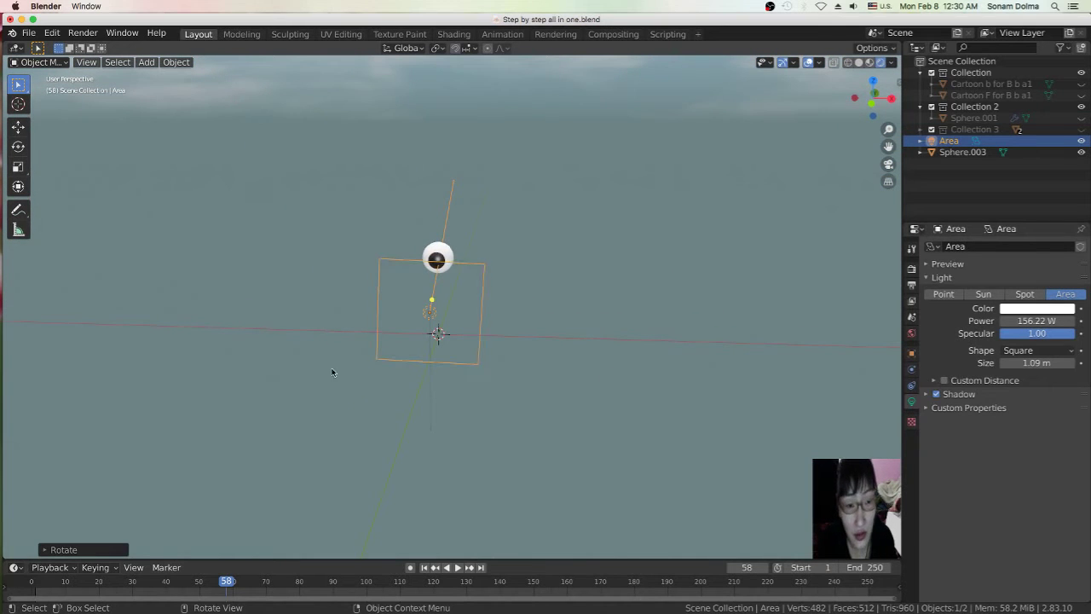
Switch the viewport to Material Preview shading and delete the area light
left_click(859, 62)
scroll(487, 299, "up", 3)
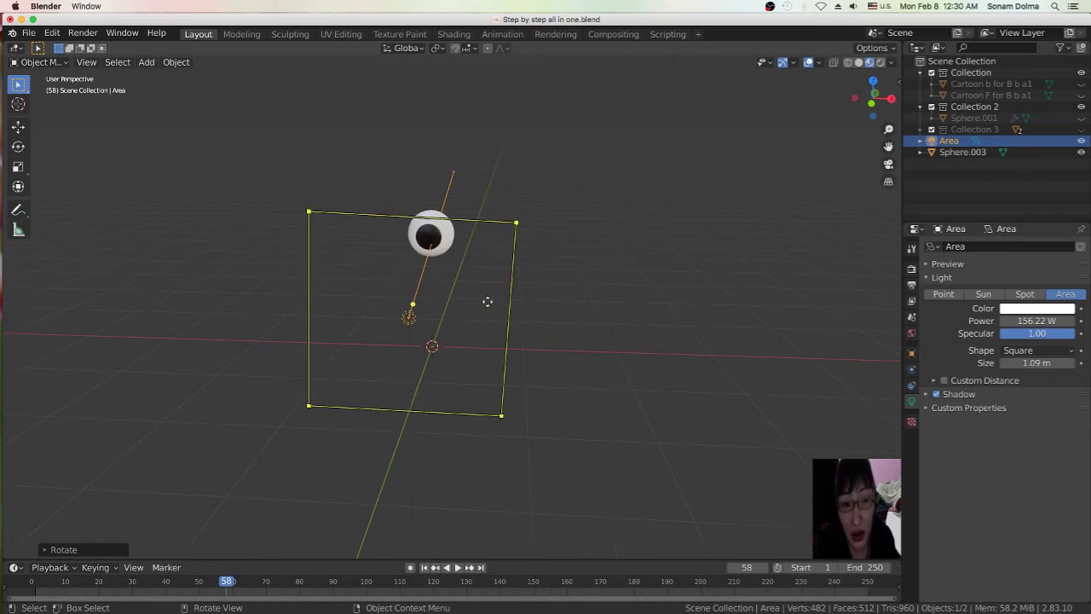
key("x")
left_click(528, 209)
scroll(450, 204, "up", 5)
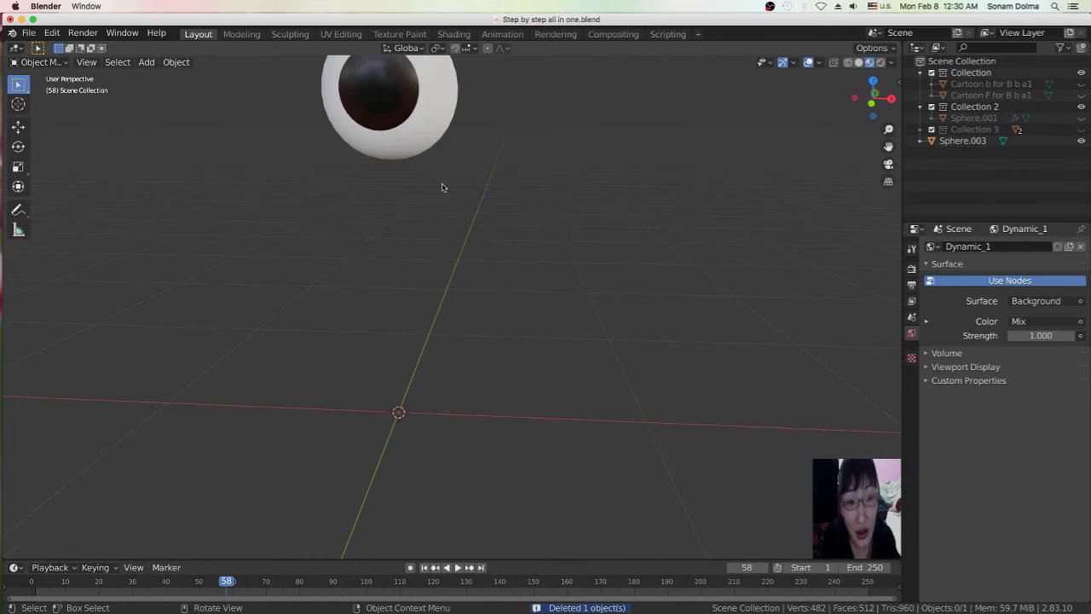
Select the eyeball and unhide Collection 3 to bring the character model into the scene
scroll(486, 223, "down", 3)
left_click(420, 178)
middle_click_drag(468, 214, 504, 223)
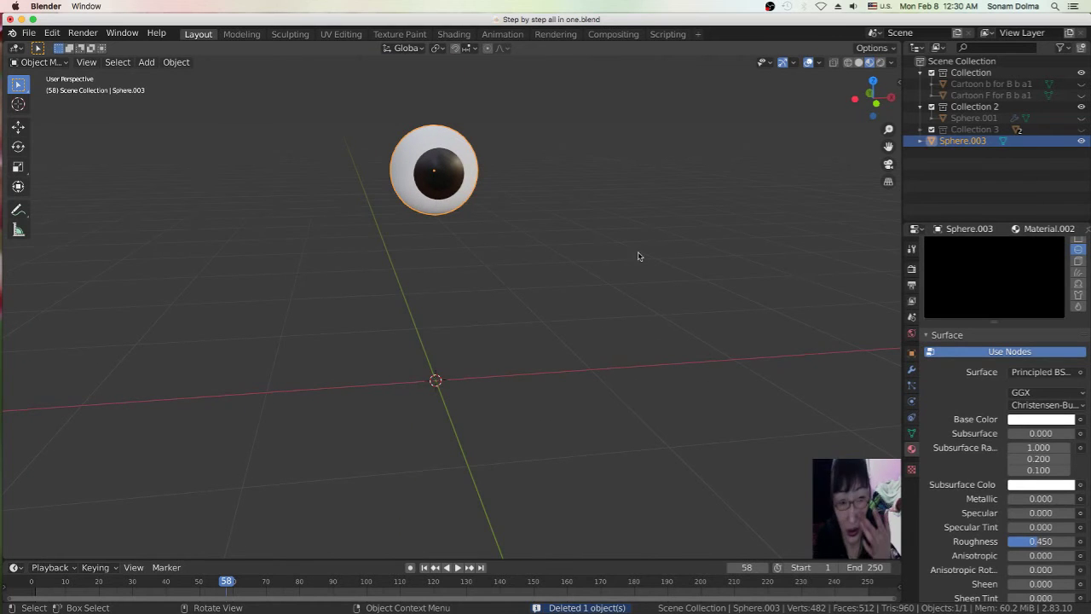
scroll(594, 247, "down", 3)
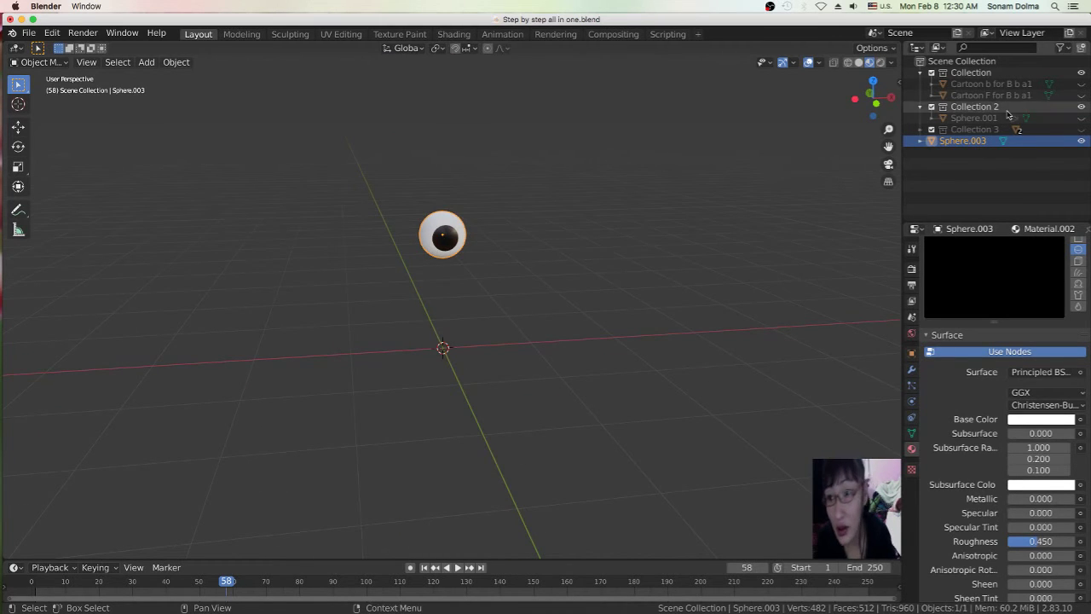
left_click(921, 129)
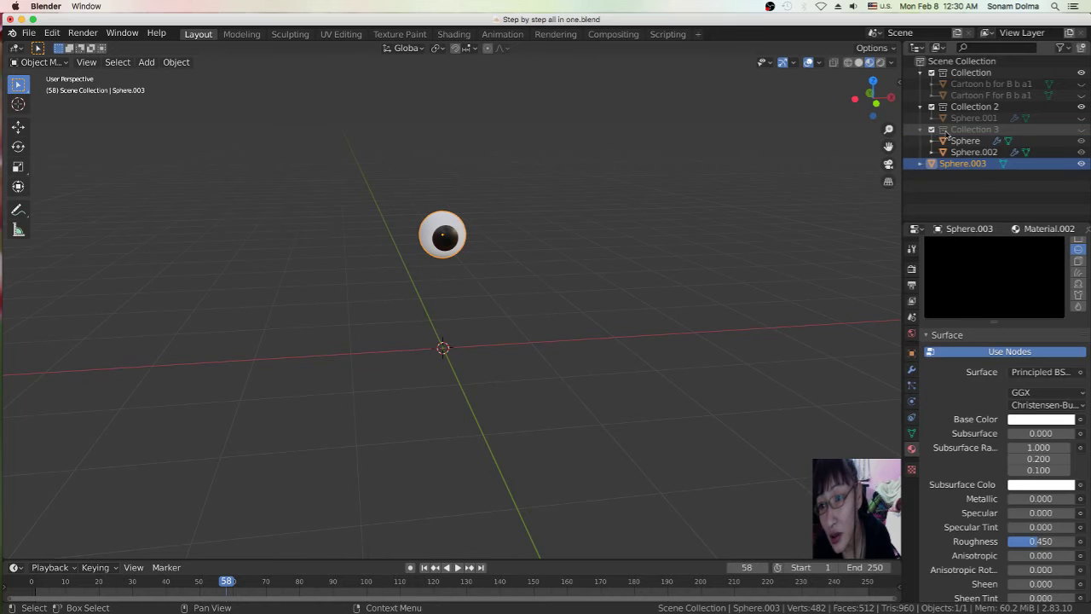
left_click(1081, 129)
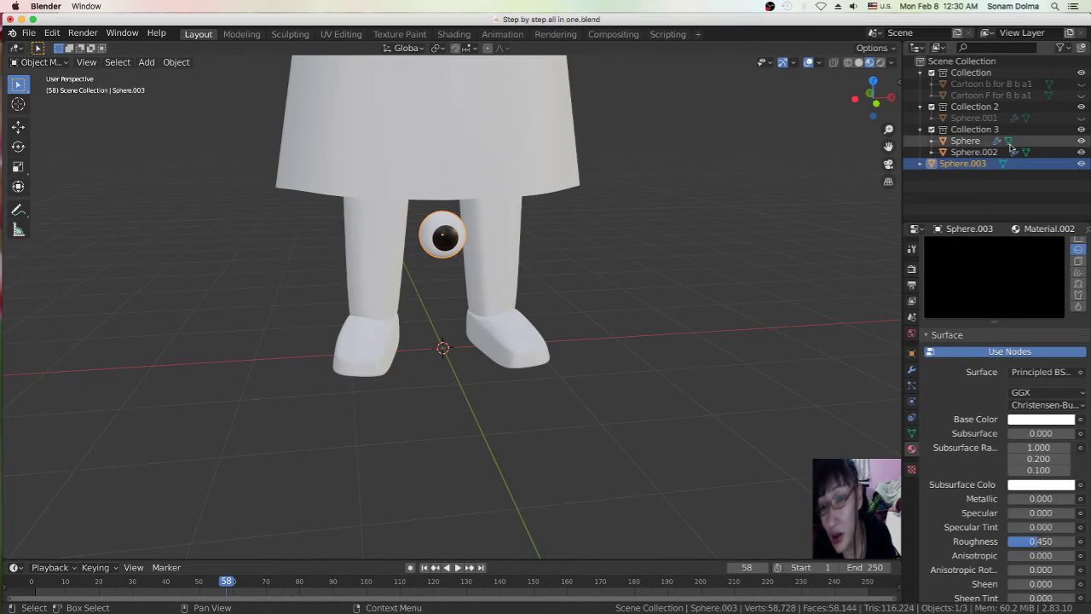
scroll(482, 264, "down", 3)
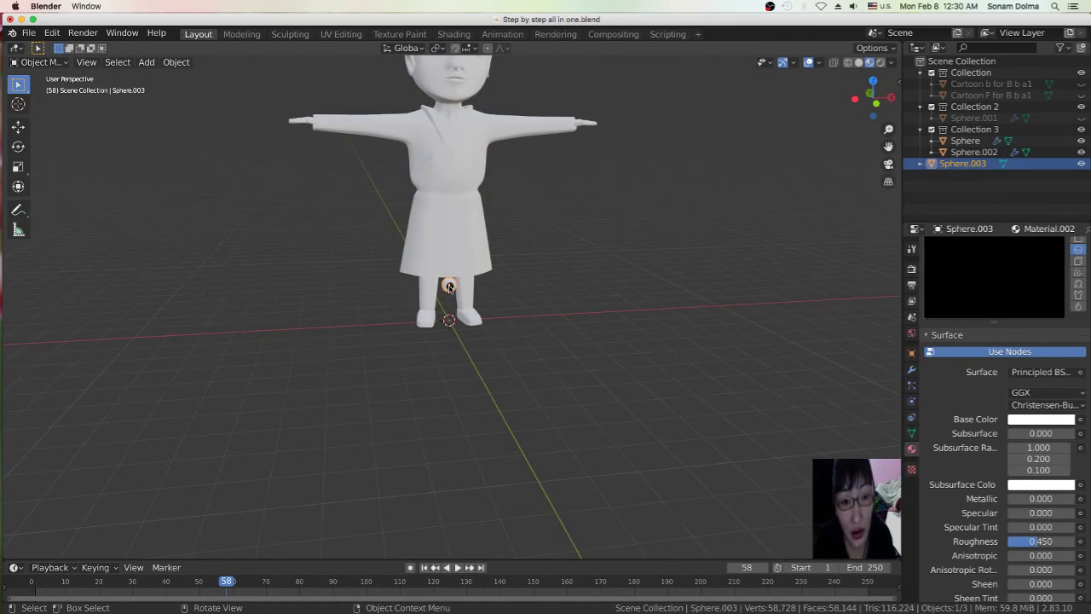
Move the eyeball up to the character's face over the empty eye socket and resize it to suit the head
key("g")
left_click(503, 205)
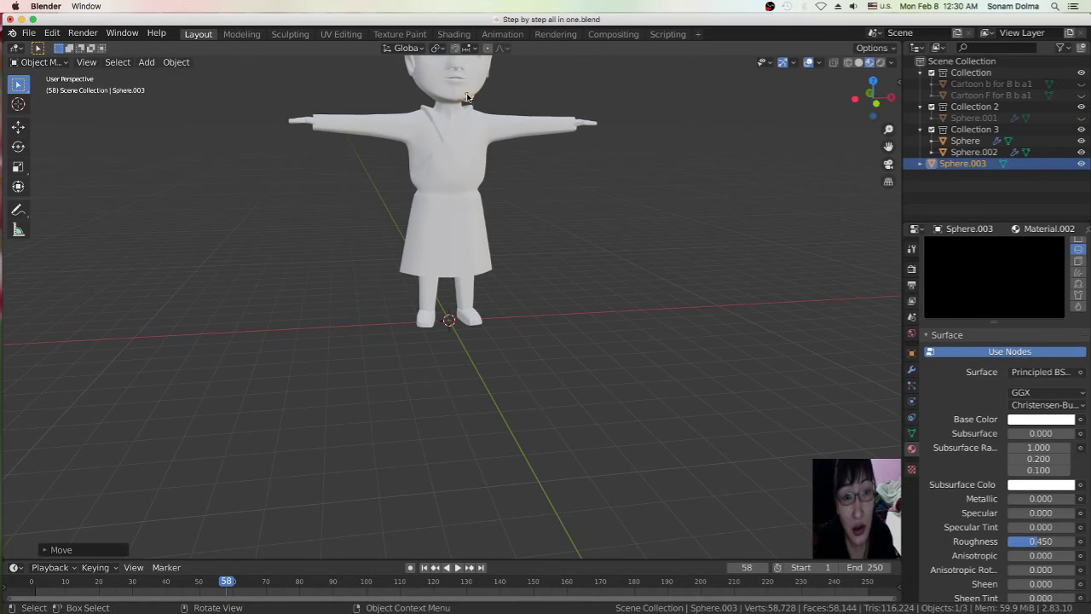
scroll(542, 188, "down", 2)
key("s")
left_click(533, 234)
key("g")
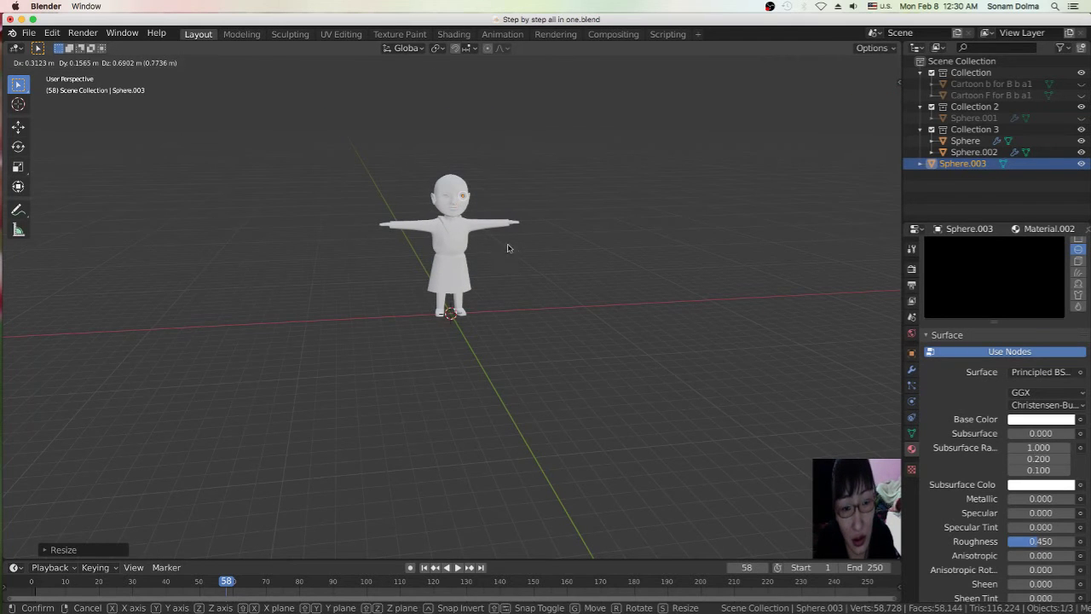
left_click(511, 248)
Move the eyeball in depth into the head from the side view, then align it with the socket from the front
scroll(562, 255, "up", 3)
middle_click_drag(572, 261, 475, 262)
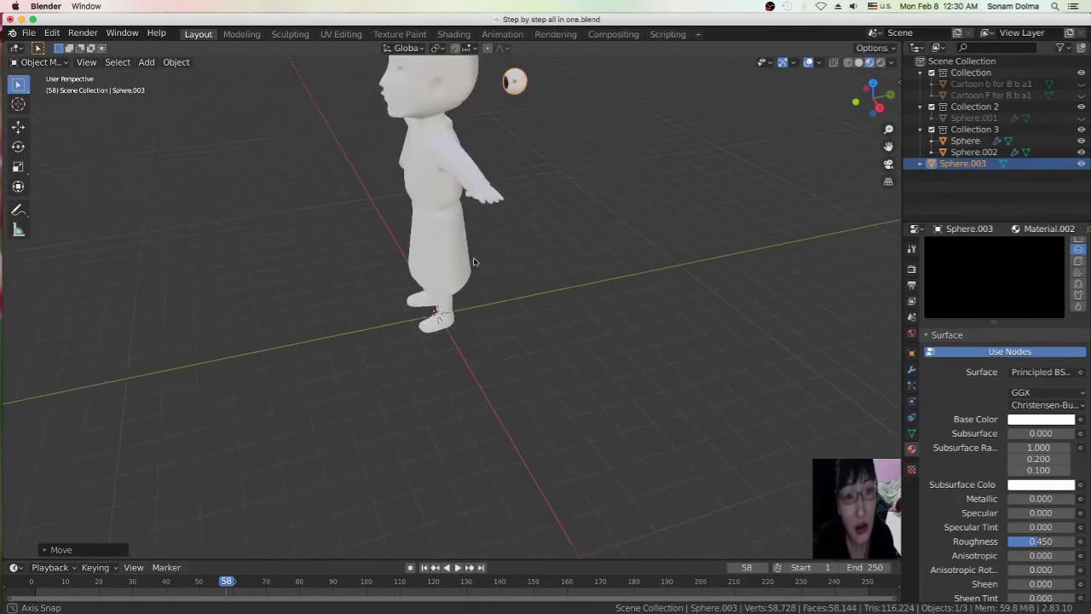
key("g")
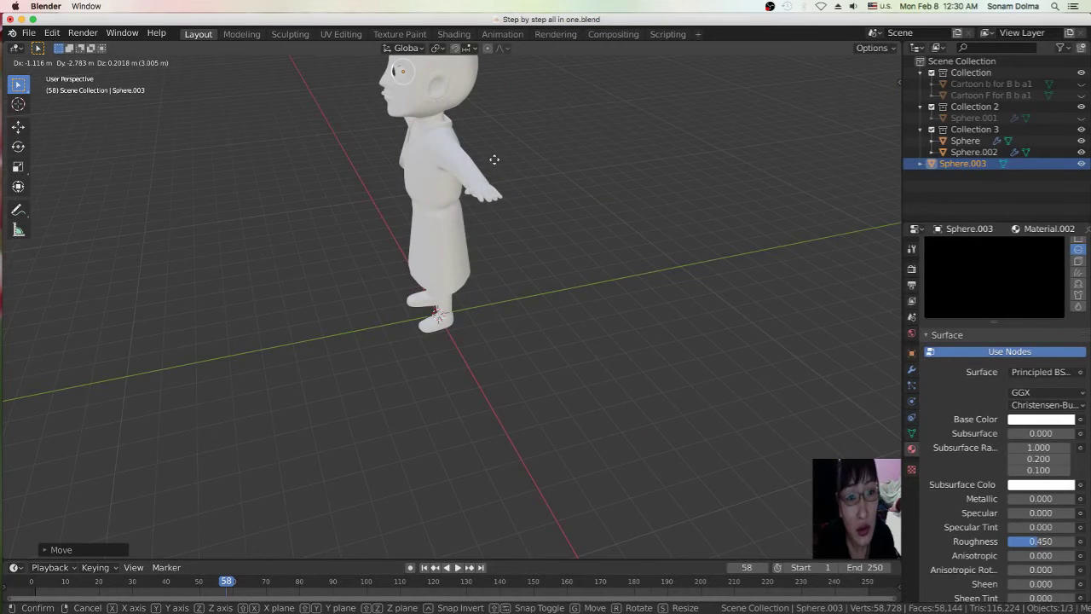
left_click(495, 159)
middle_click_drag(430, 183, 536, 170)
key("g")
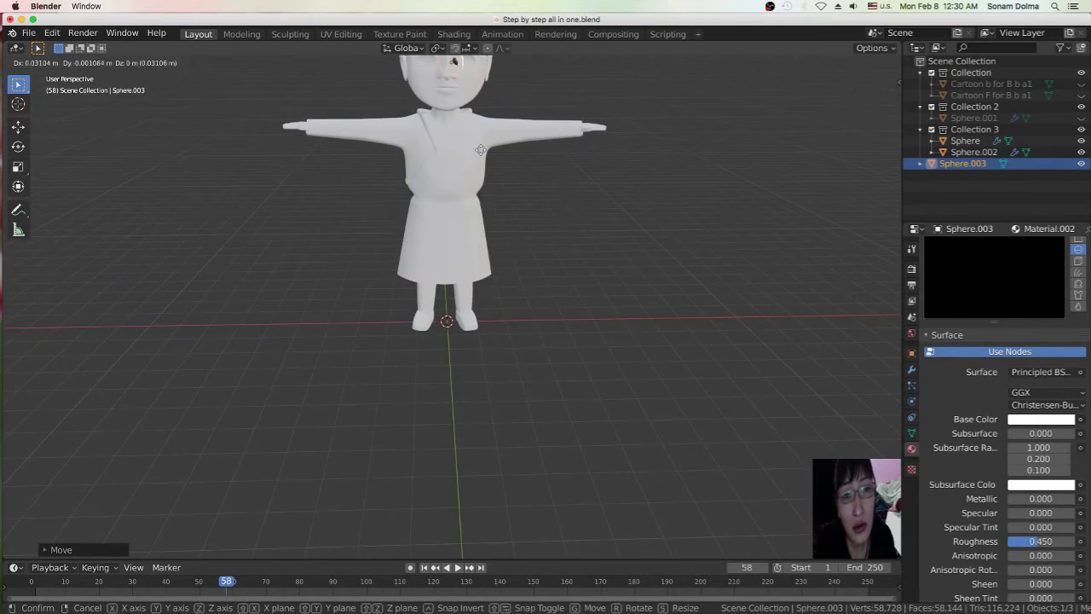
left_click(493, 153)
scroll(535, 188, "down", 3)
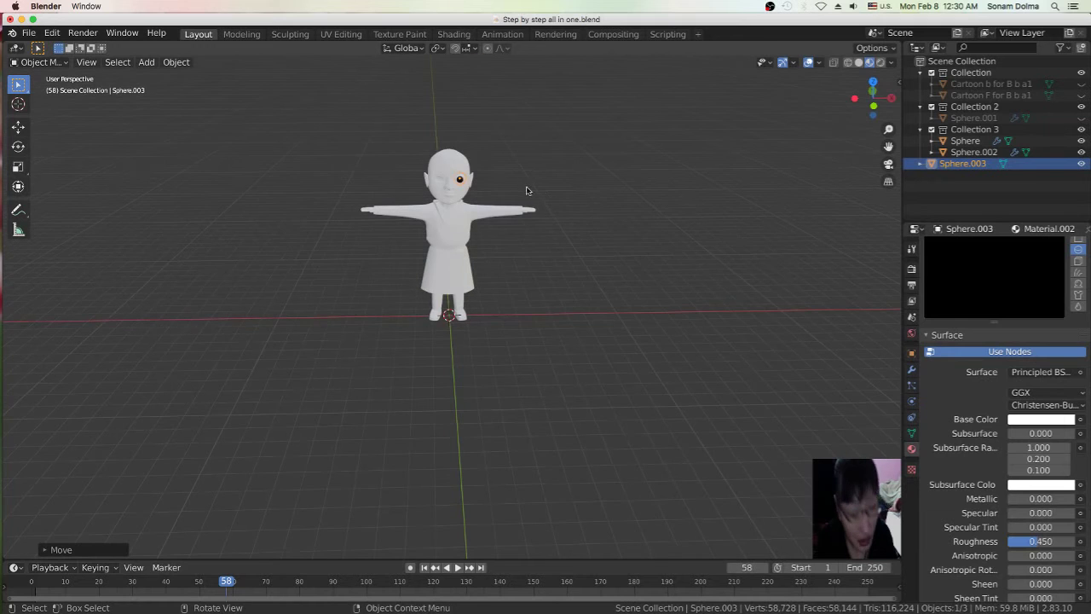
middle_click_drag(551, 162, 531, 287, "shift")
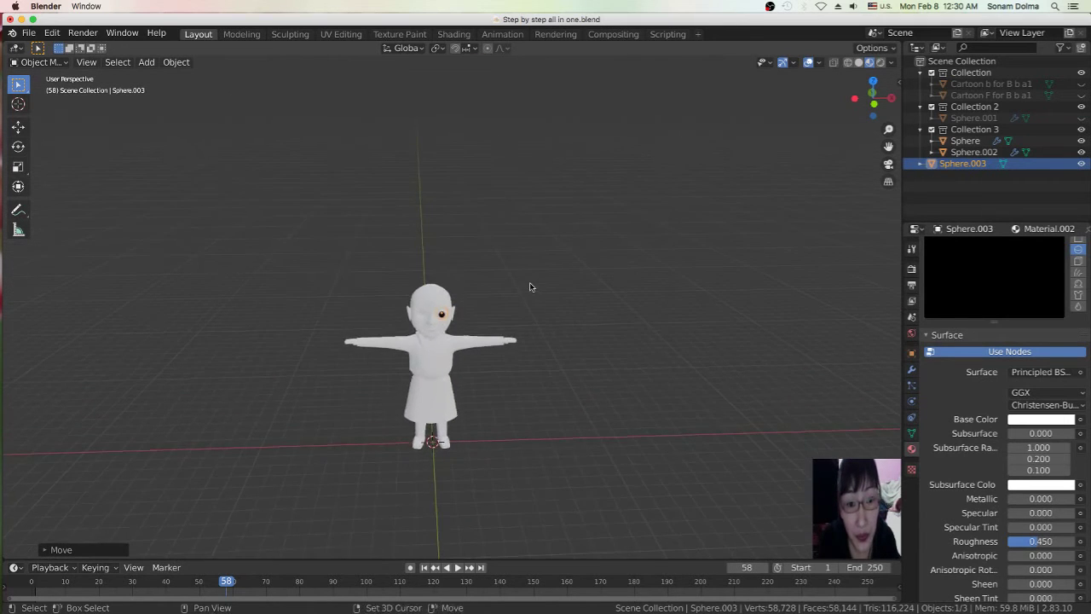
Scale the eyeball down to fit the eye socket and shift it sideways to centre it in the opening
scroll(517, 323, "up", 5)
scroll(517, 323, "up", 10)
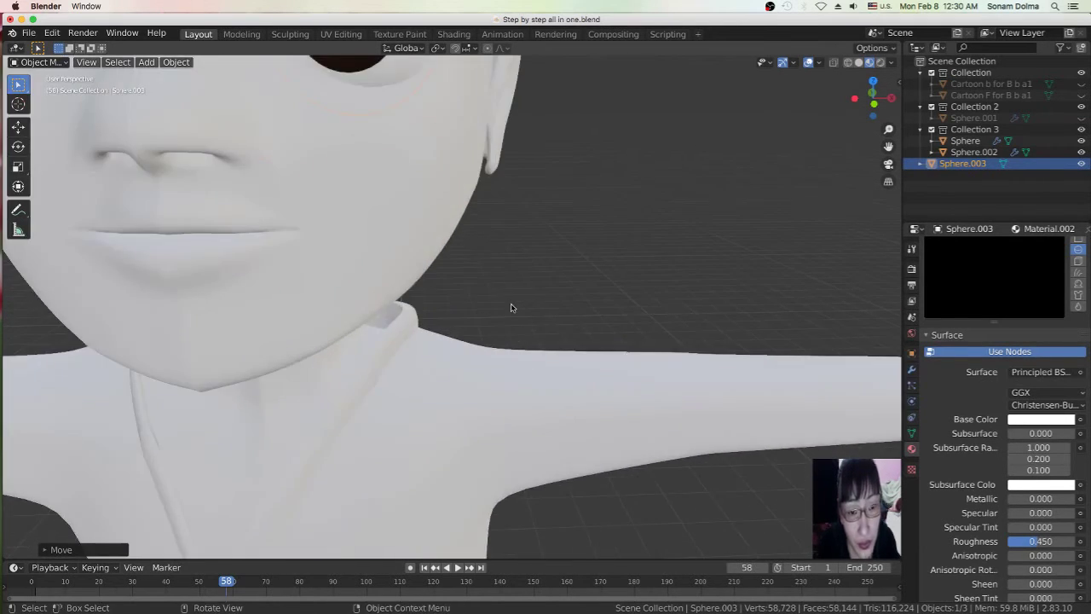
scroll(537, 324, "down", 2)
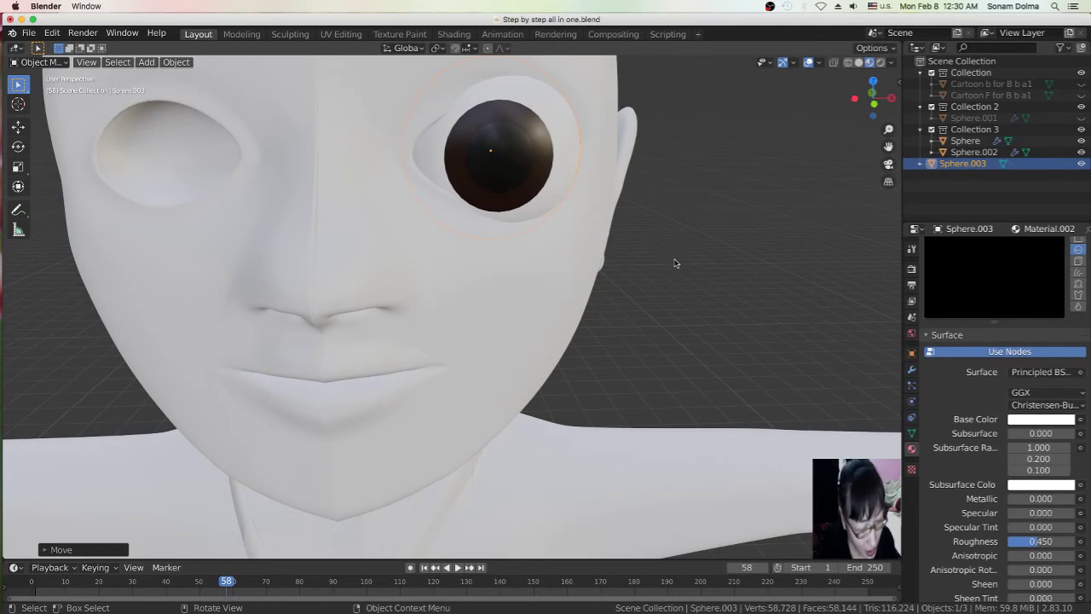
key("s")
left_click(633, 237)
key("g")
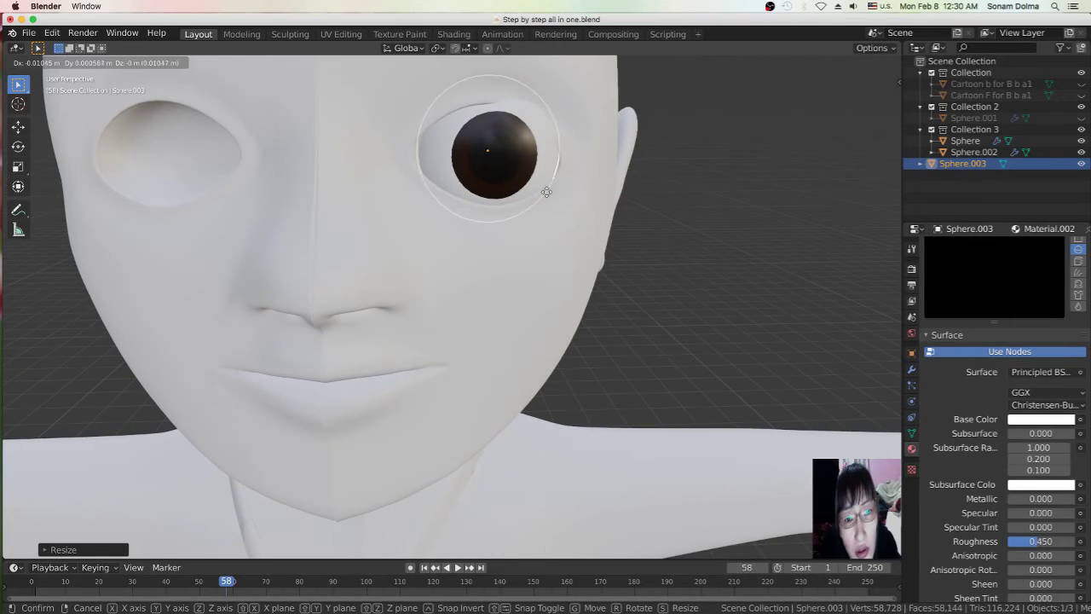
left_click(533, 194)
Refine the eyeball's depth and placement in the socket from side and front views, and rotate it slightly
scroll(611, 248, "down", 4)
middle_click_drag(628, 258, 345, 243)
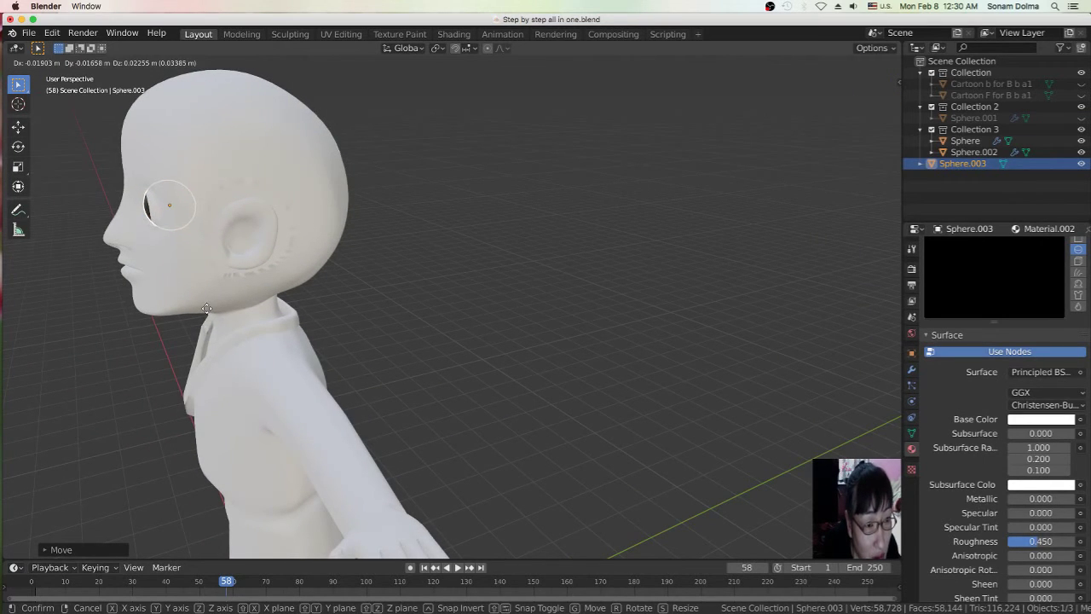
middle_click_drag(212, 346, 360, 313)
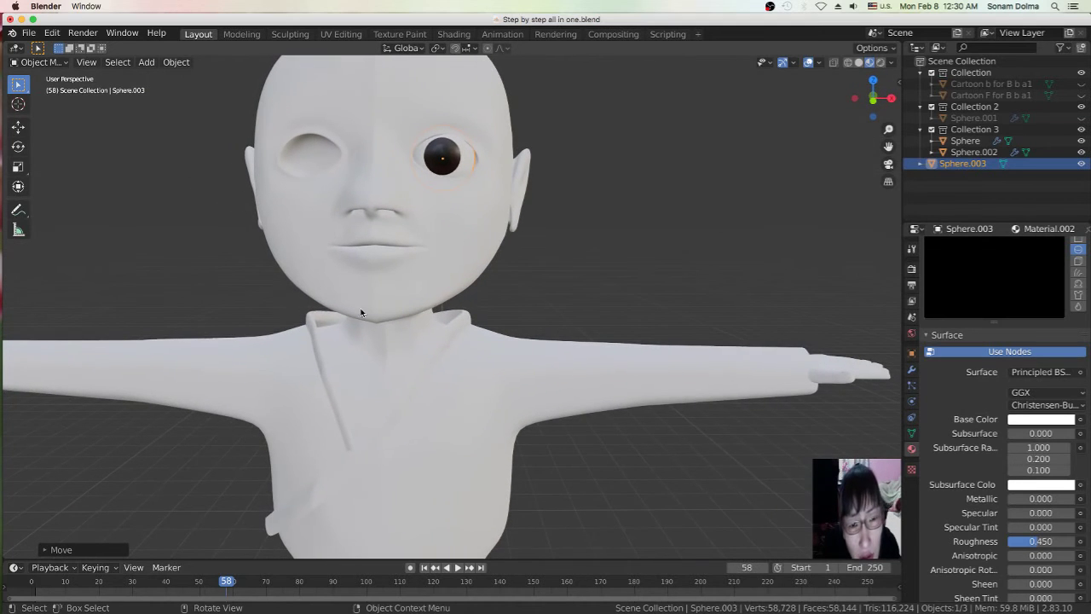
key("g")
left_click(451, 257)
key("g")
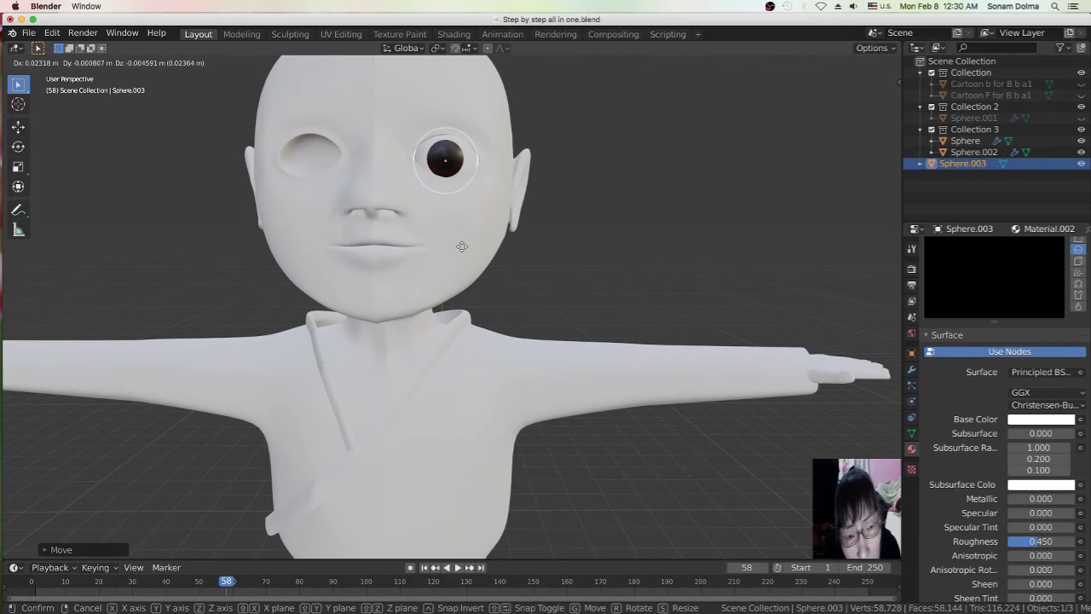
left_click(460, 247)
scroll(463, 244, "down", 5)
middle_click_drag(472, 273, 499, 285)
scroll(481, 266, "up", 3)
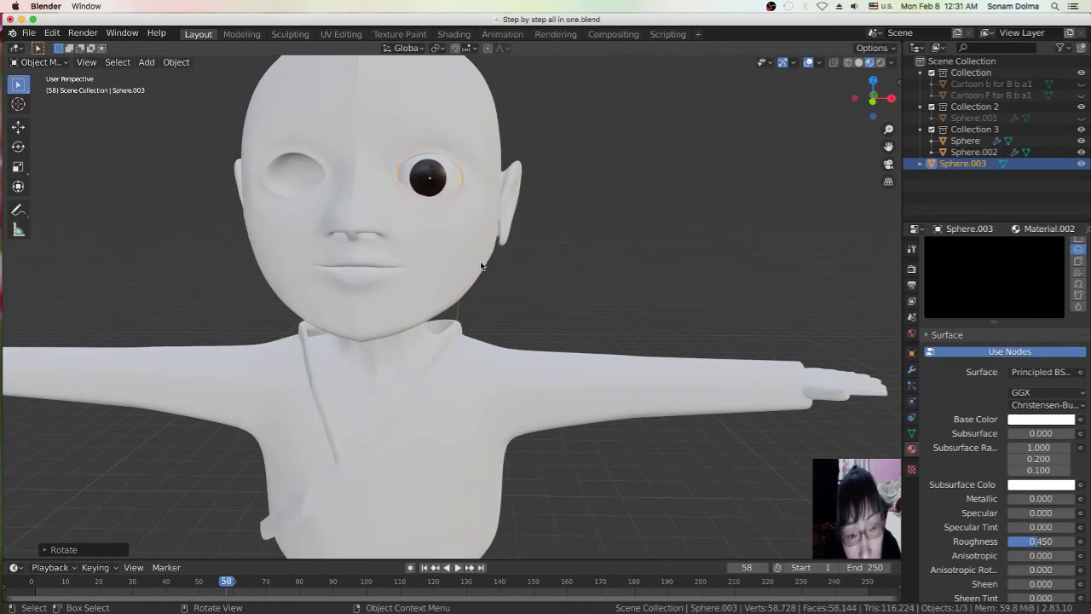
Nudge the eyeball from the front and from the side so it sits snugly inside the eye socket
key("g")
left_click(455, 226)
middle_click_drag(560, 275, 453, 282)
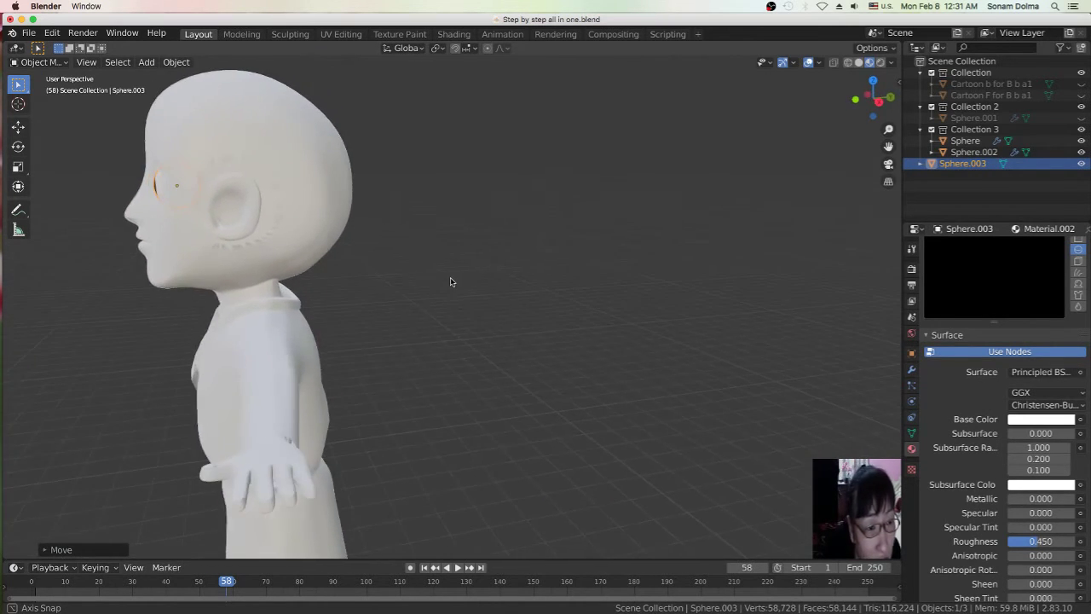
key("g")
left_click(359, 252)
middle_click_drag(359, 252, 470, 284)
scroll(483, 226, "down", 4)
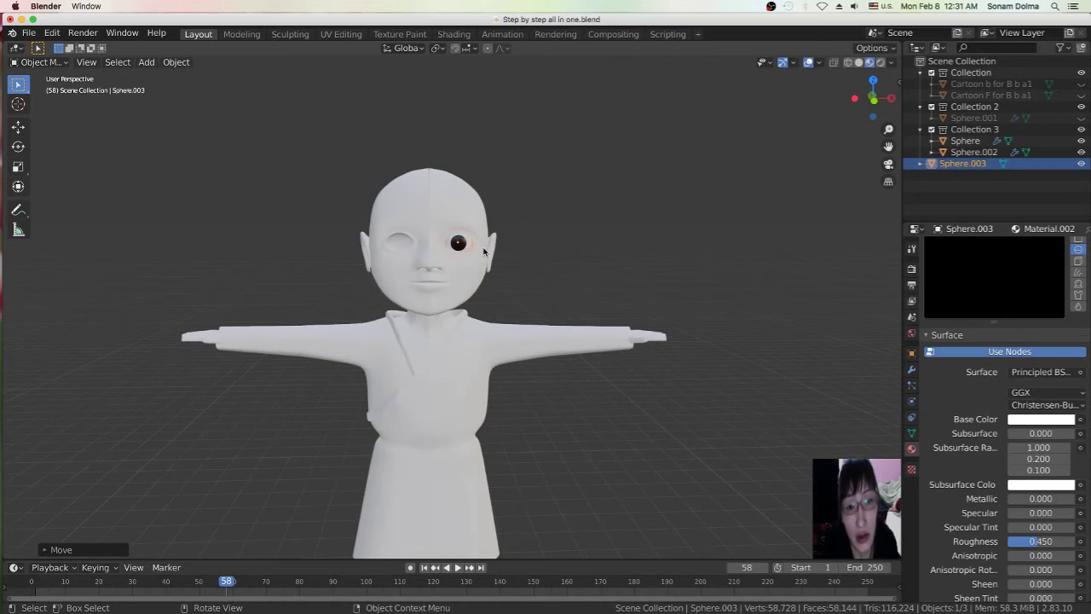
In Edit Mode, select the edge loop around the eyeball's iris and scale it up by about 1.09
scroll(479, 271, "up", 3)
scroll(496, 270, "up", 5)
middle_click_drag(497, 275, 545, 149)
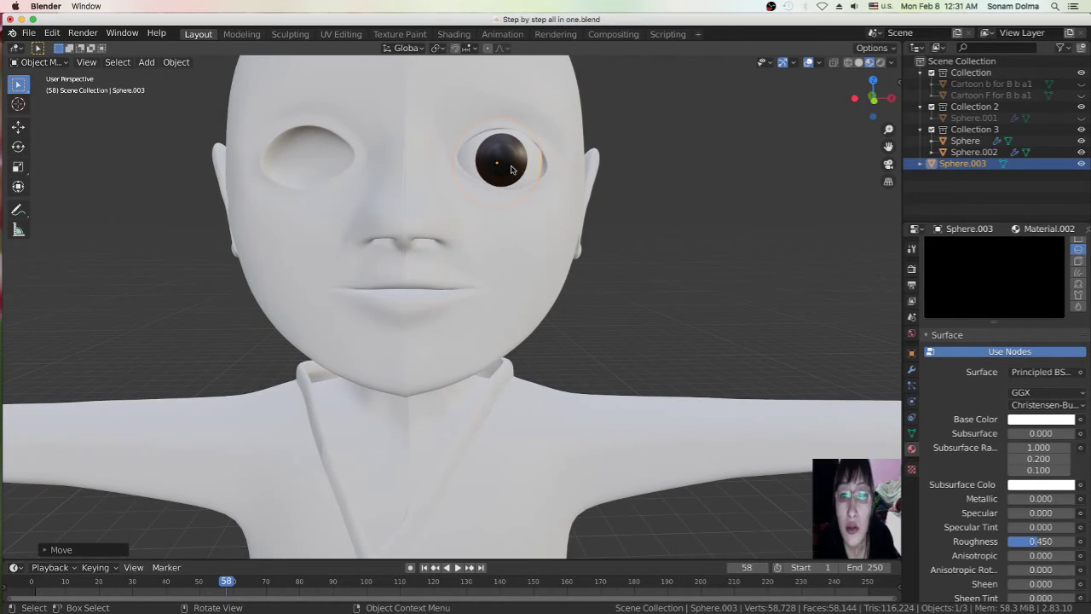
left_click(514, 167)
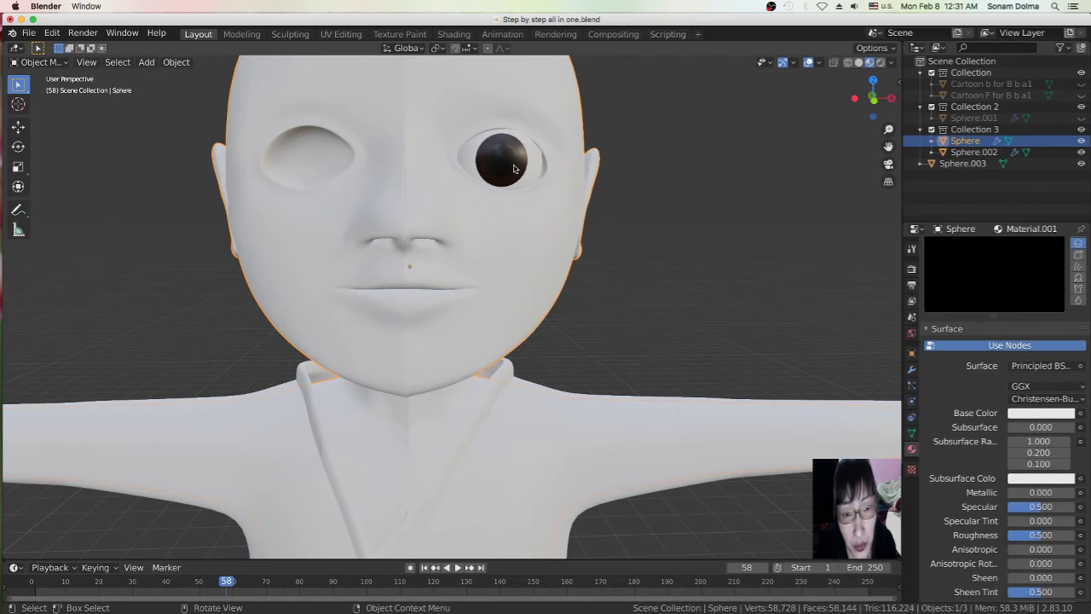
left_click(503, 156)
left_click(39, 64)
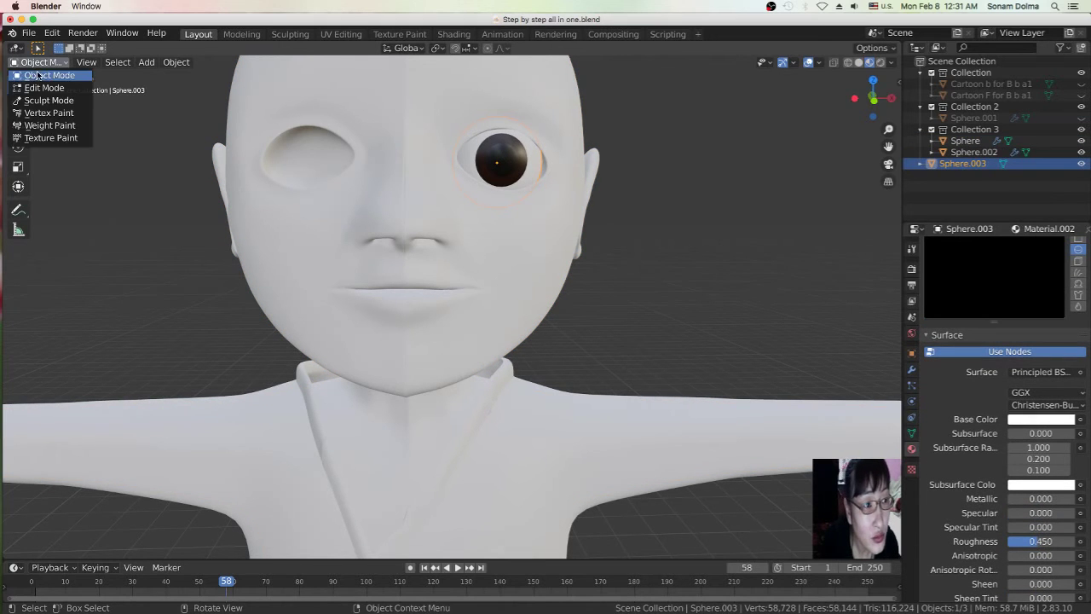
left_click(43, 82)
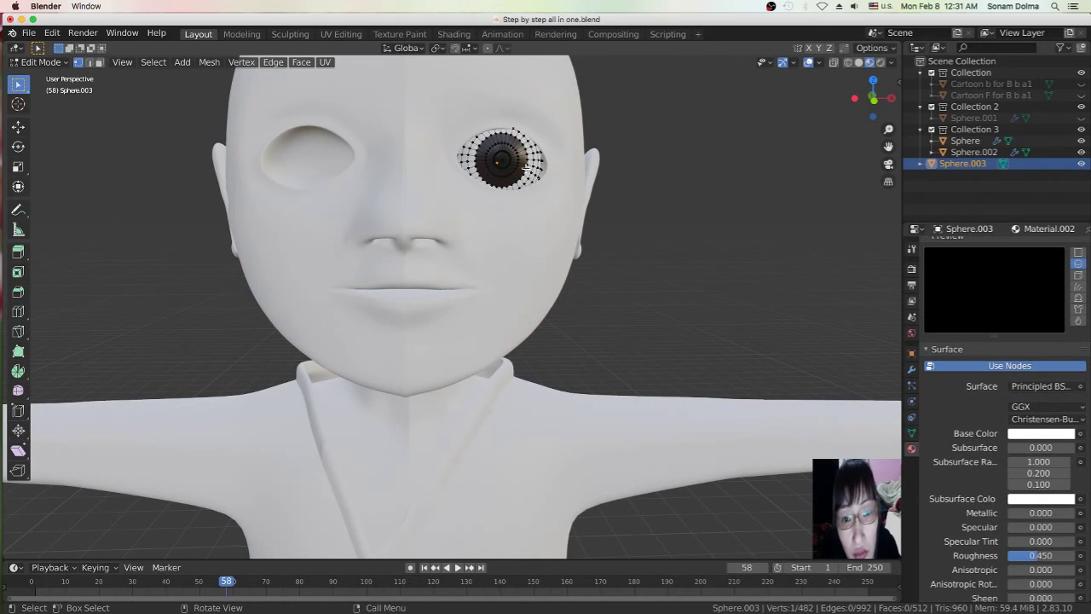
left_click(529, 168, "alt")
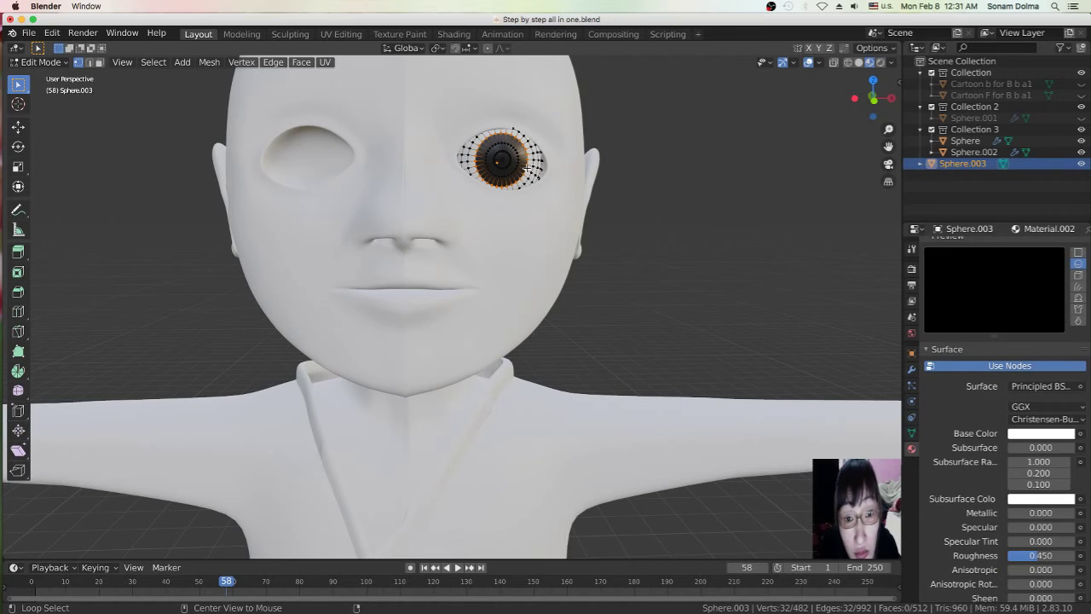
key("s")
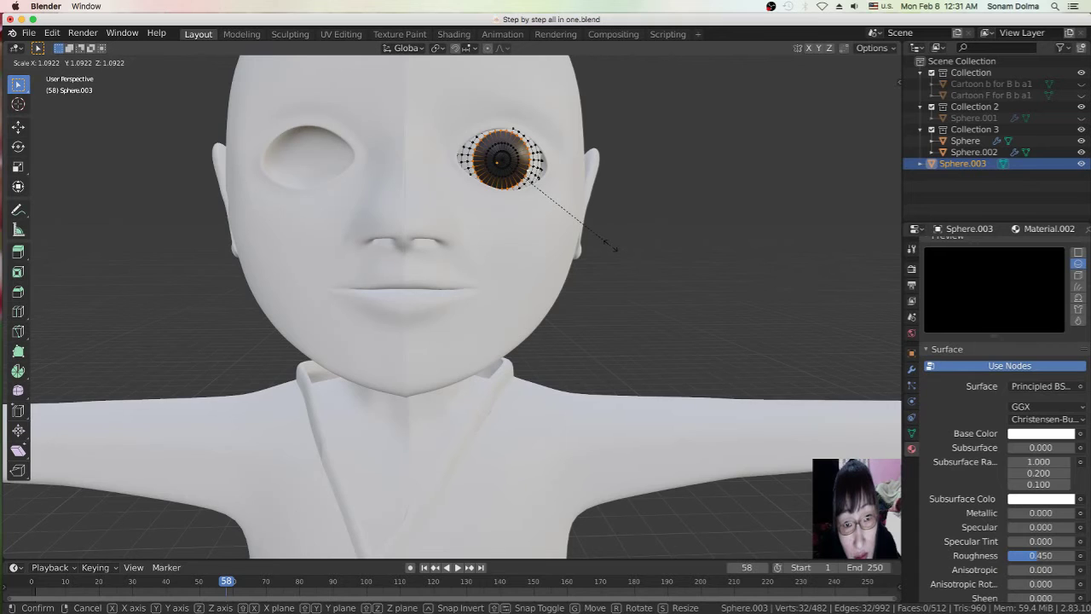
left_click(616, 249)
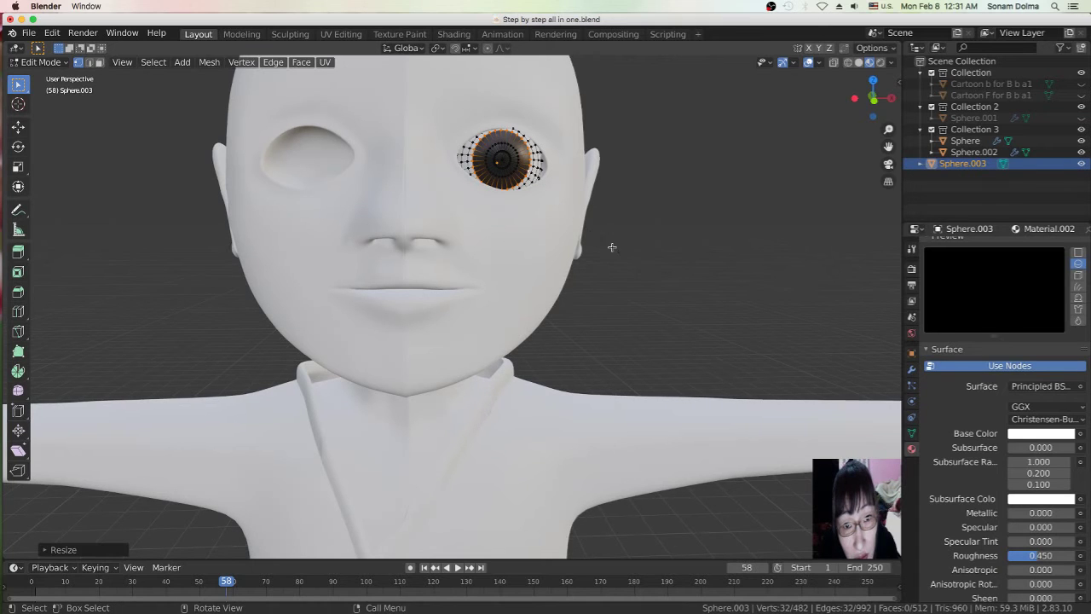
Add one loop cut around the dark iris area of the eyeball and return to Object Mode
left_click(512, 173)
scroll(600, 231, "down", 2)
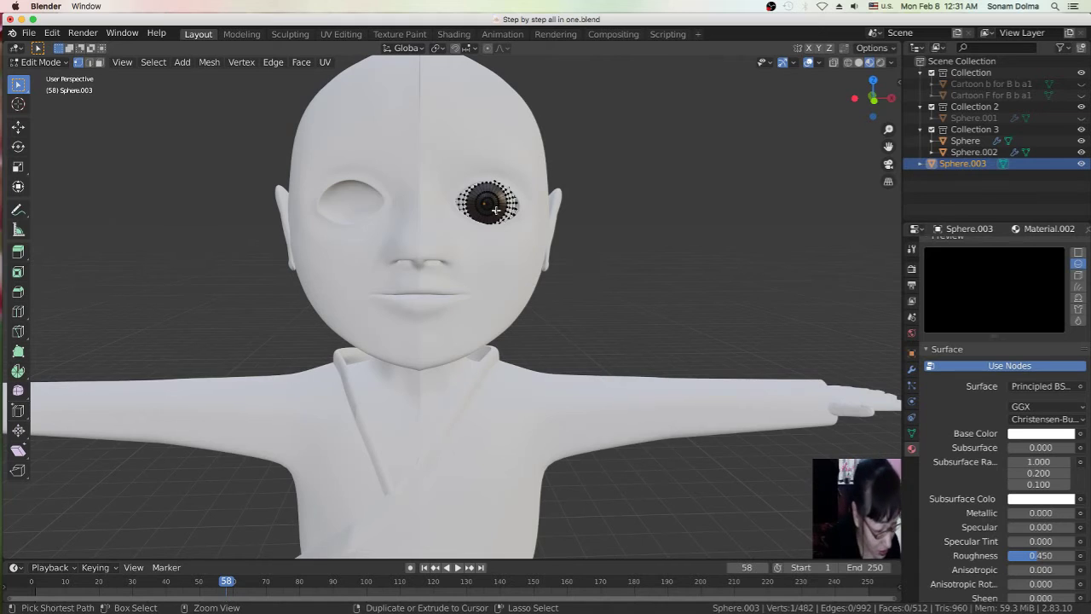
key("ctrl+r")
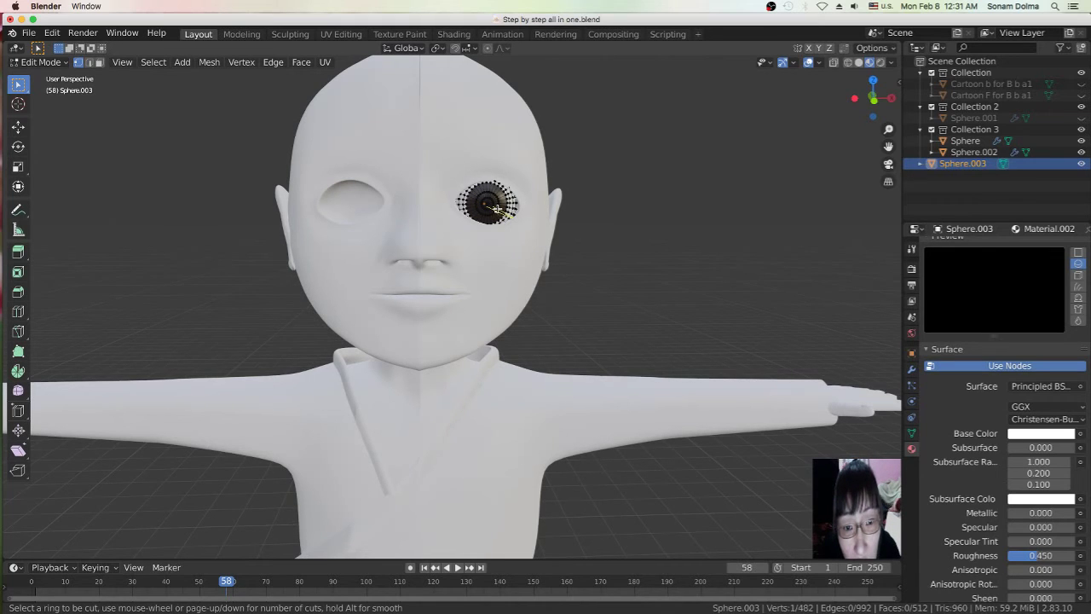
left_click(496, 210)
left_click(496, 210)
scroll(572, 264, "down", 2)
scroll(515, 252, "up", 3)
left_click(515, 252)
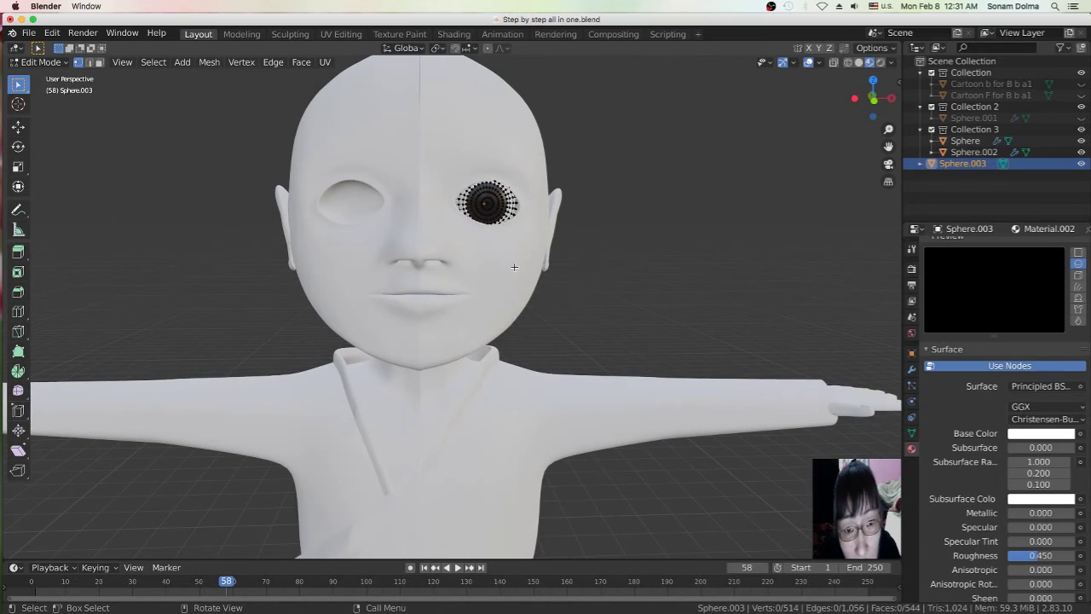
scroll(527, 270, "down", 2)
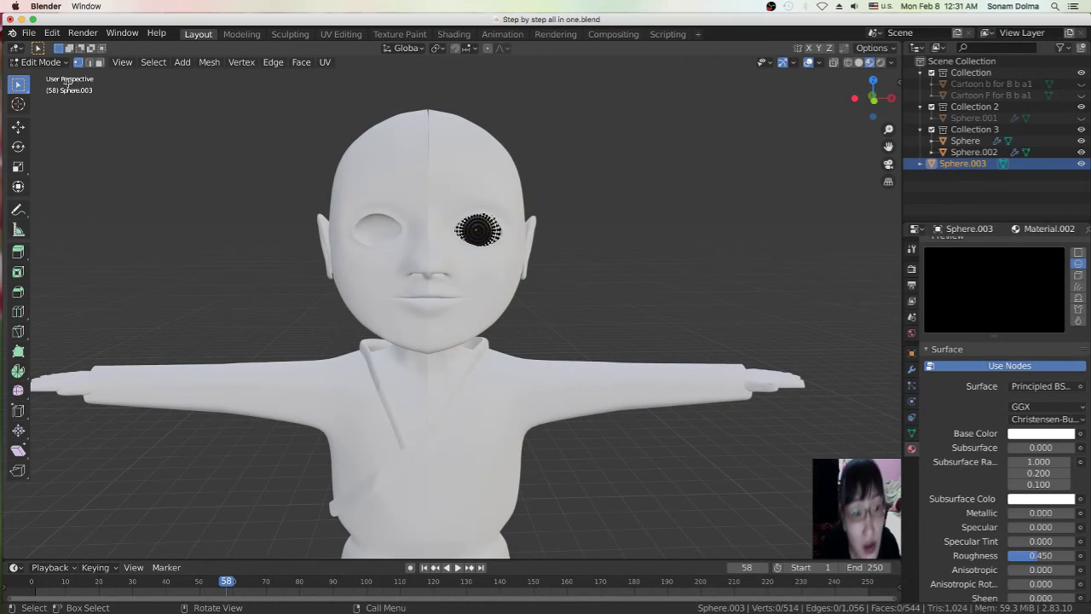
left_click(38, 62)
left_click(41, 68)
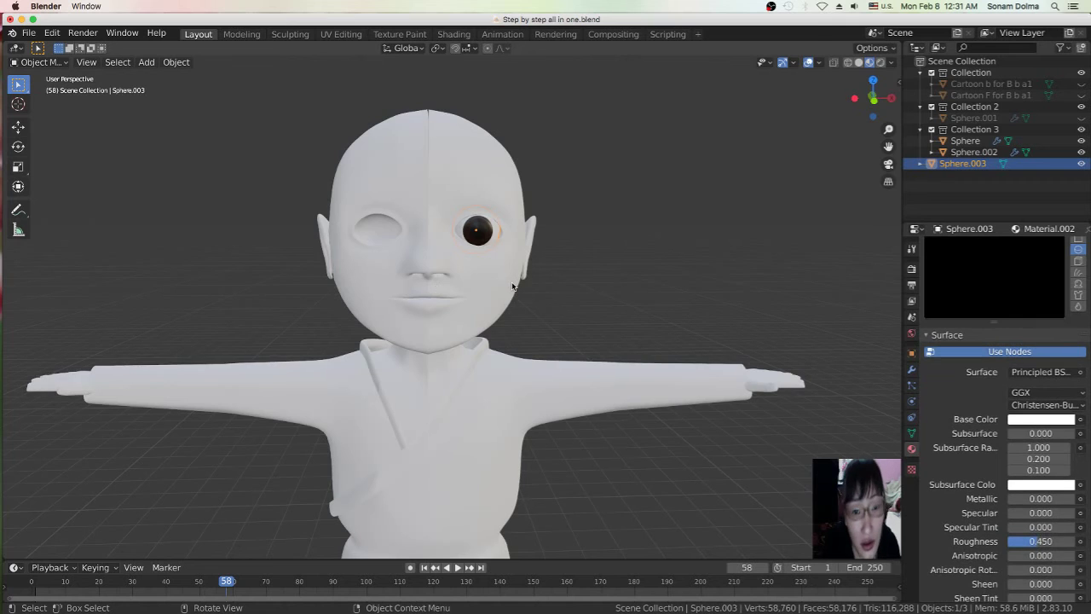
Examine how the finished eyeball sits in its socket, from close up and from a wider front view
scroll(512, 286, "up", 2)
left_click(495, 201)
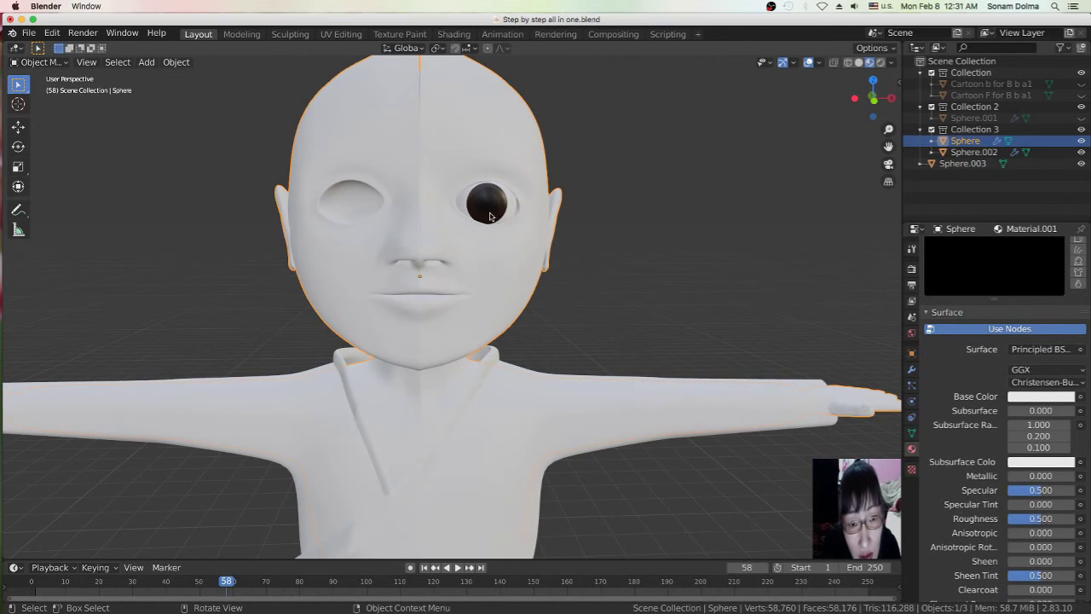
left_click(490, 216)
scroll(563, 254, "up", 2)
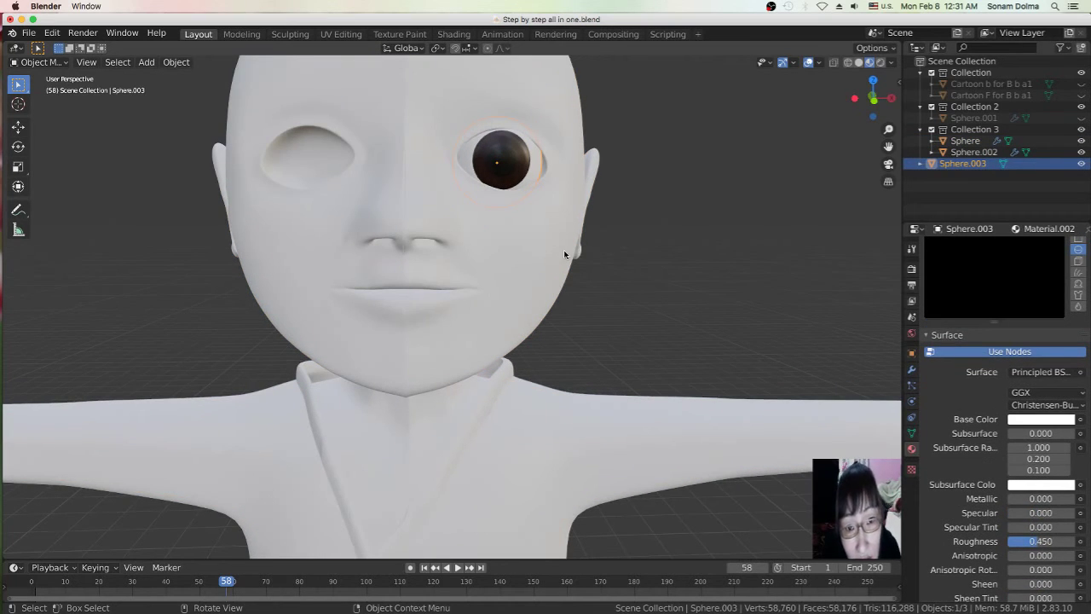
middle_click_drag(561, 216, 565, 215)
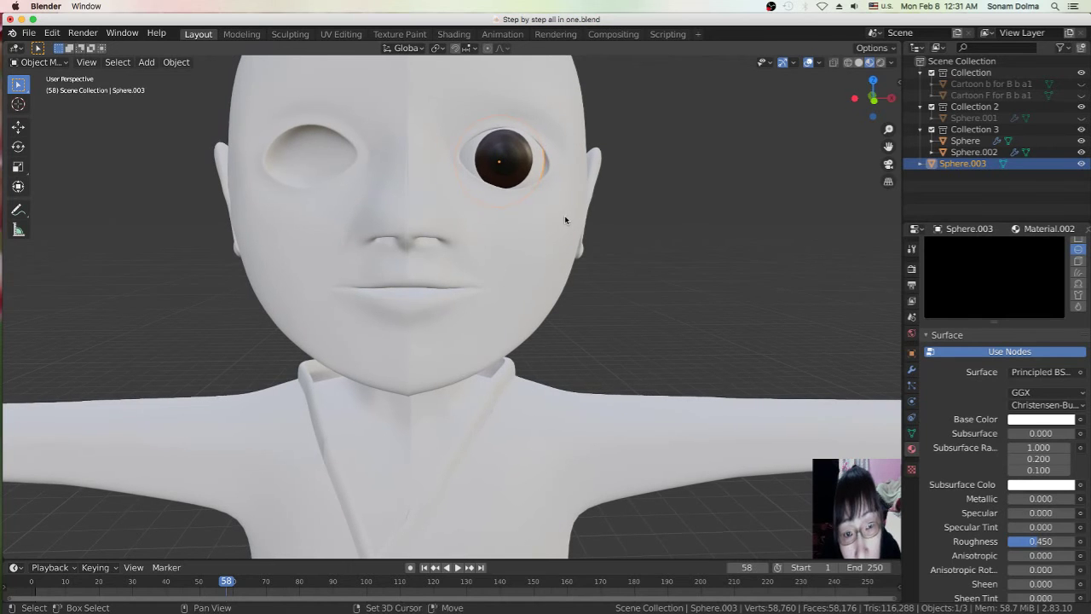
left_click(525, 160)
left_click(522, 160)
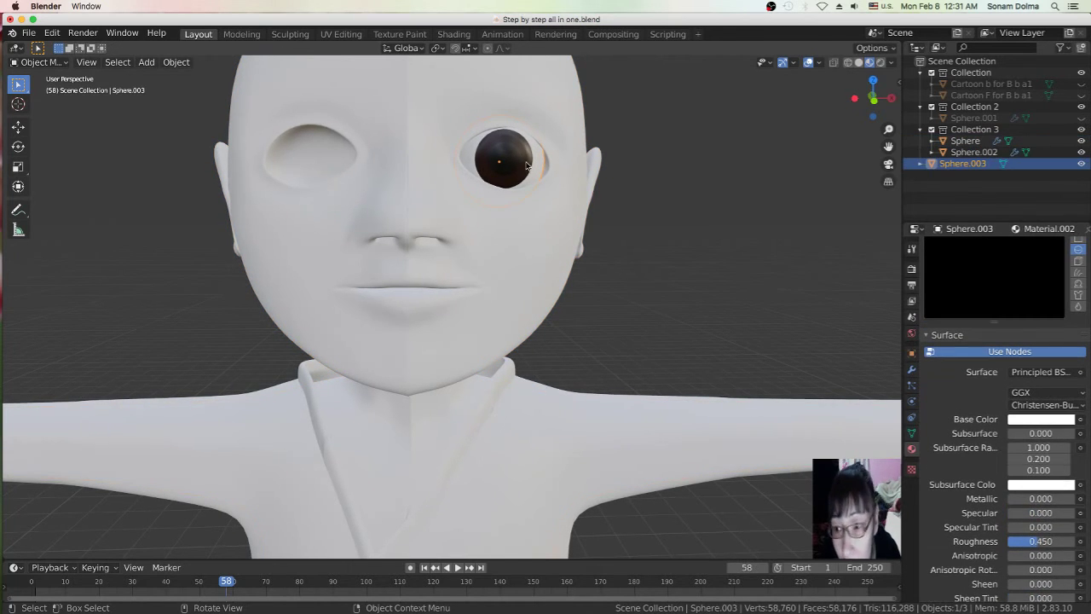
scroll(575, 271, "down", 4)
middle_click_drag(577, 293, 589, 271)
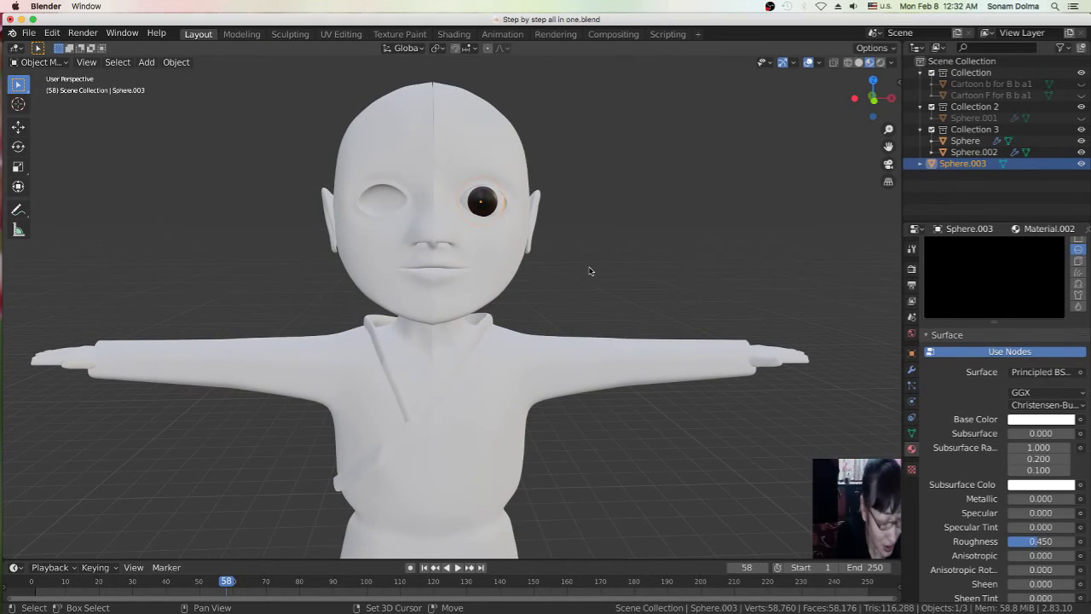
Duplicate the eyeball and place the copy in the empty eye socket, about 1.04 m across the face
key("shift+d")
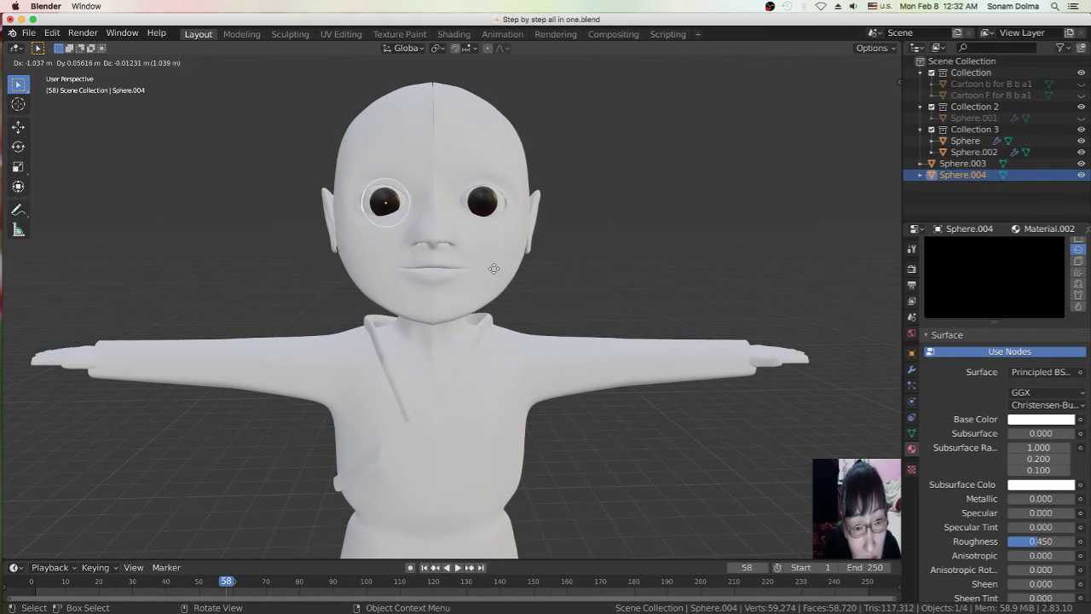
left_click(493, 268)
middle_click_drag(514, 292, 517, 289)
key("g")
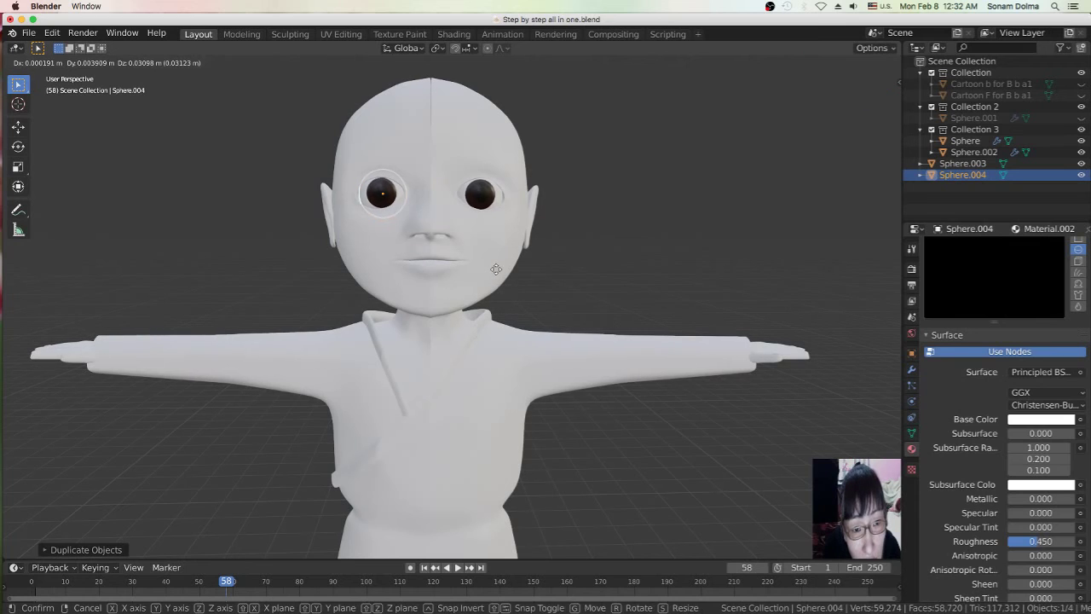
left_click(495, 269)
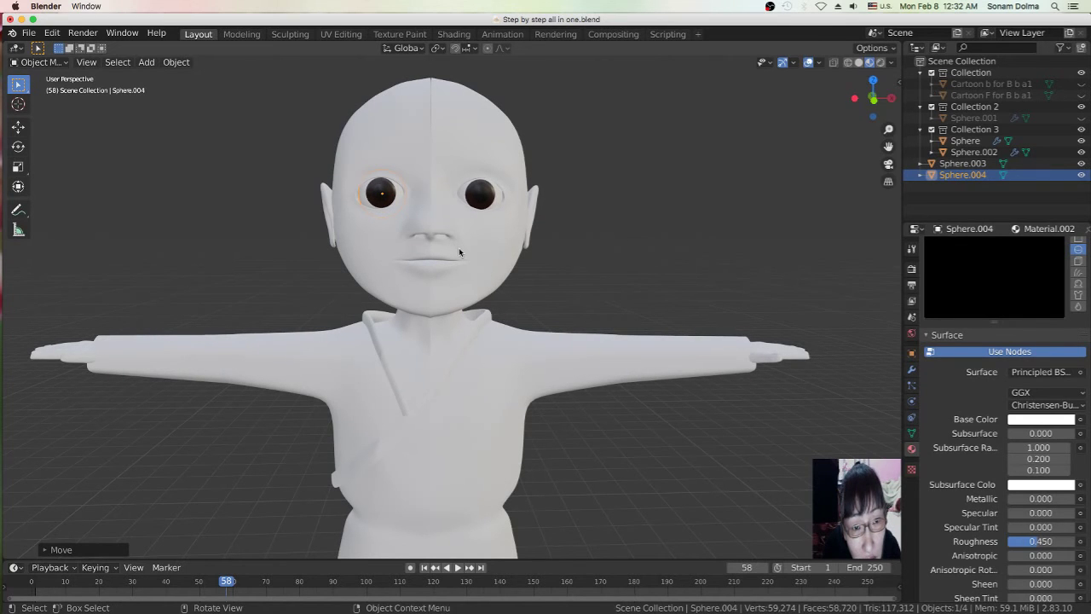
Adjust the copied eyeball's depth inside the head from the side view
key("g")
scroll(458, 248, "down", 2)
middle_click_drag(487, 286, 599, 302)
scroll(599, 302, "up", 4)
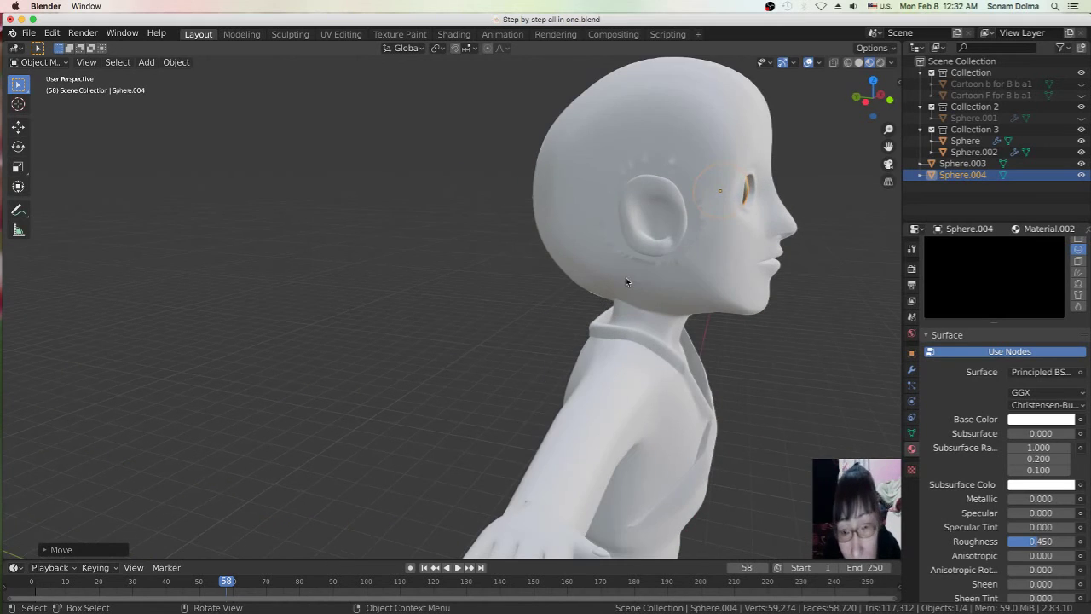
key("g")
left_click(729, 224)
middle_click_drag(728, 224, 594, 251)
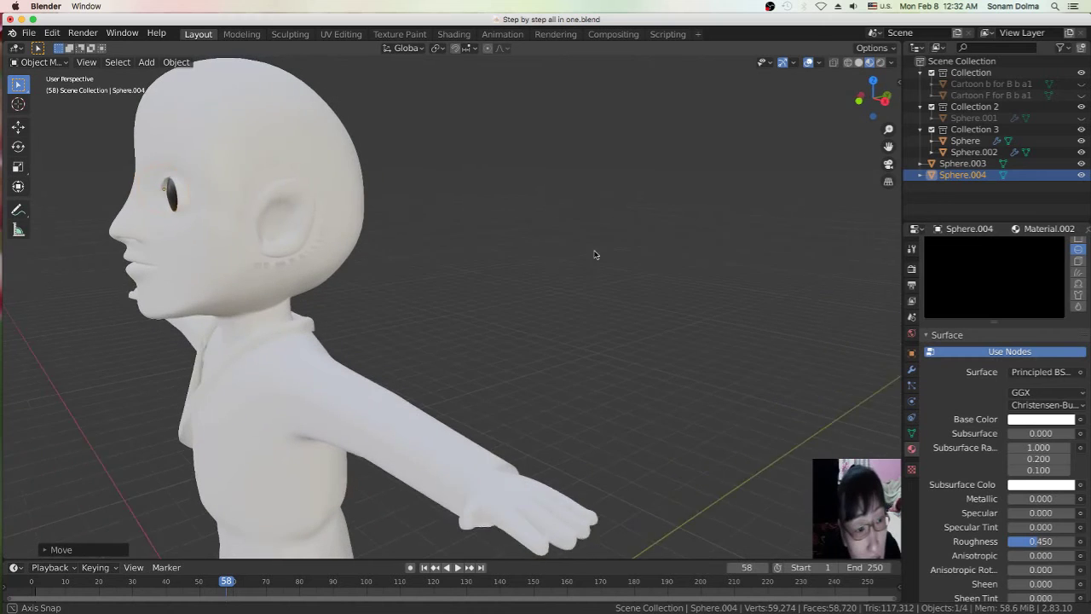
Reposition the copied eyeball in depth, then shift it about 0.03 m outward from the front view
middle_click_drag(217, 233, 355, 233)
key("g")
left_click(633, 219)
middle_click_drag(625, 227, 488, 214)
key("g")
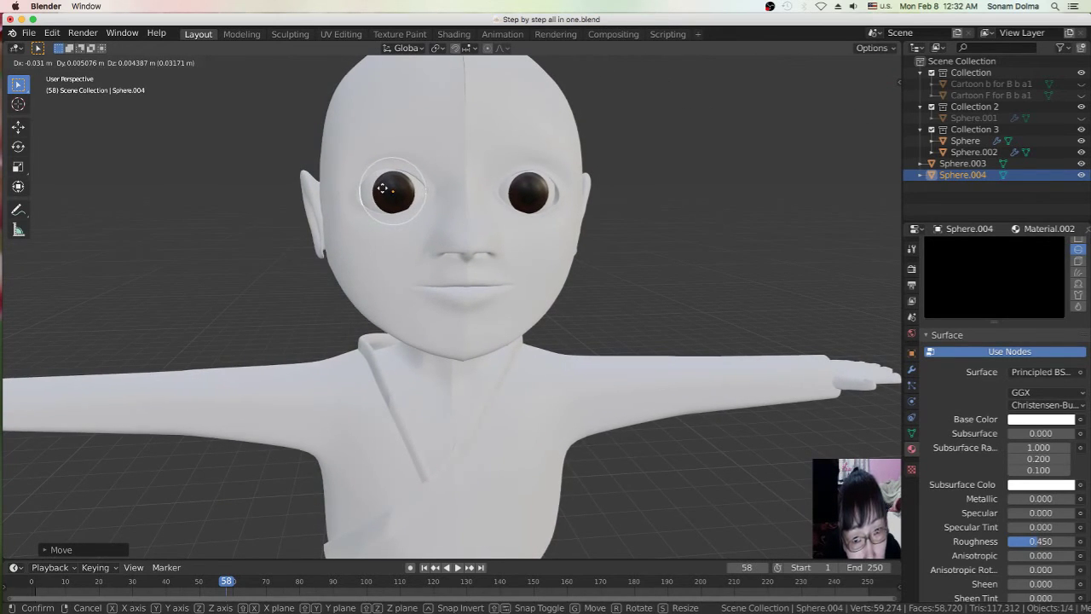
left_click(382, 189)
Fine-tune the copied eyeball from side, angled and front views so it fits its socket and matches the other eye
middle_click_drag(493, 256, 711, 268)
key("g")
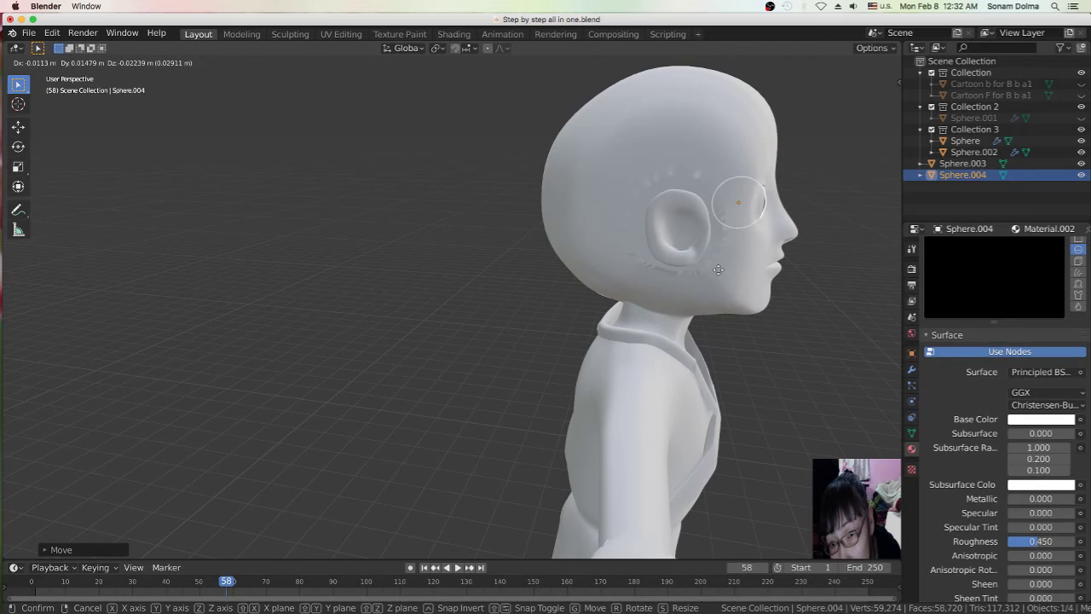
left_click(731, 274)
middle_click_drag(736, 277, 561, 294)
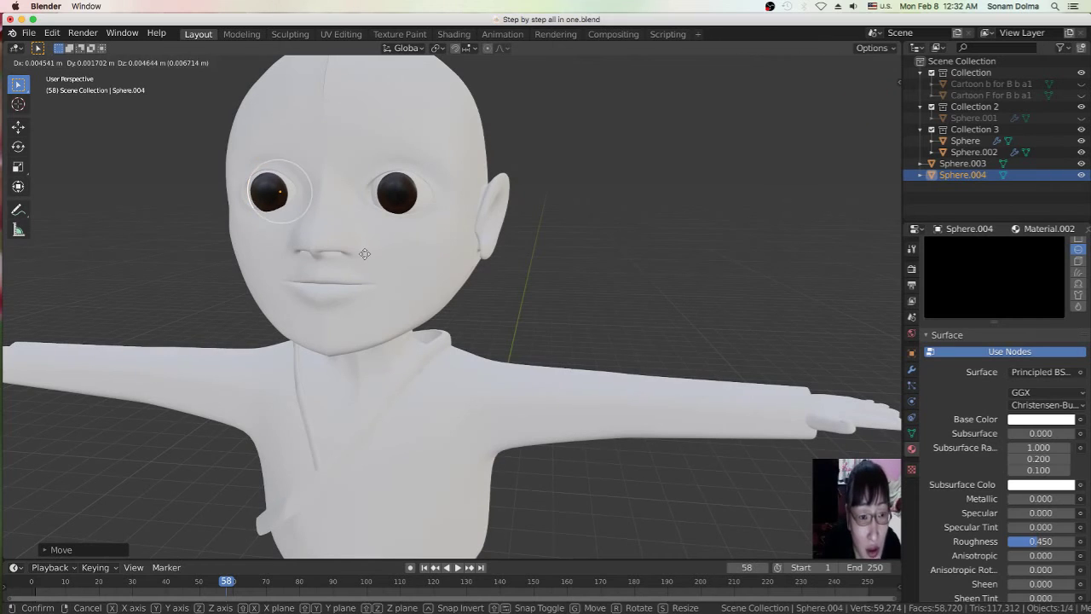
middle_click_drag(367, 257, 415, 265)
key("g")
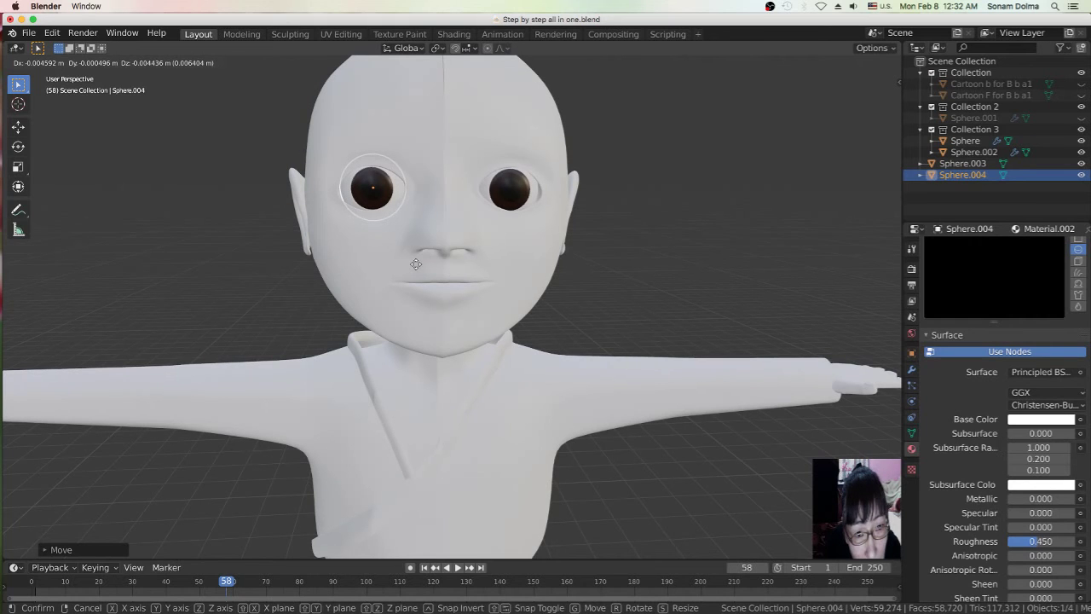
left_click(415, 264)
Select the character's head and body mesh and switch it to Edit Mode
left_click(492, 261)
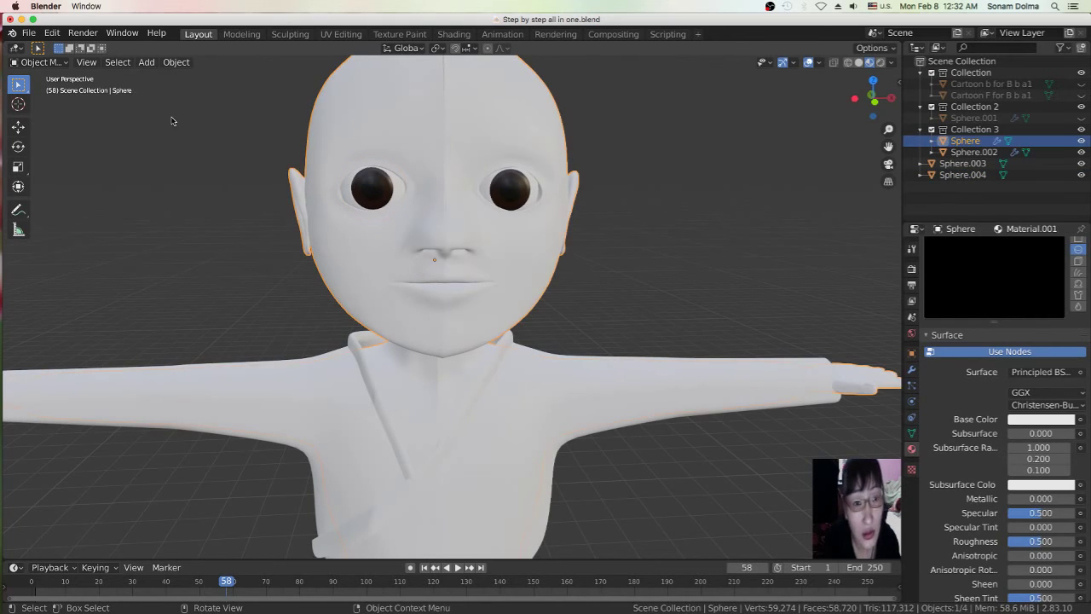
left_click(36, 62)
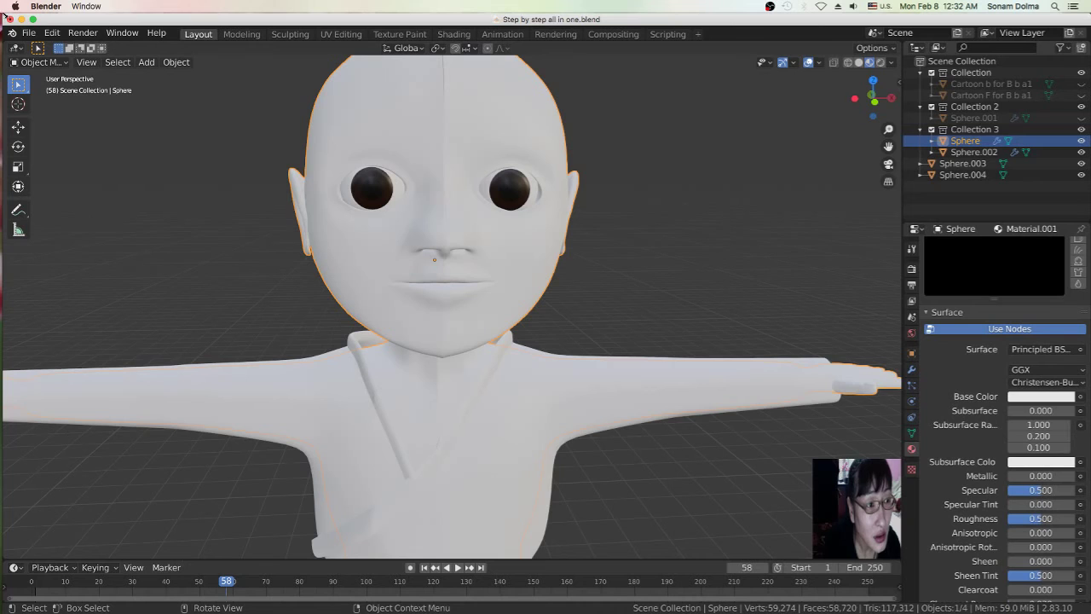
left_click(41, 62)
left_click(40, 89)
middle_click_drag(658, 281, 609, 276)
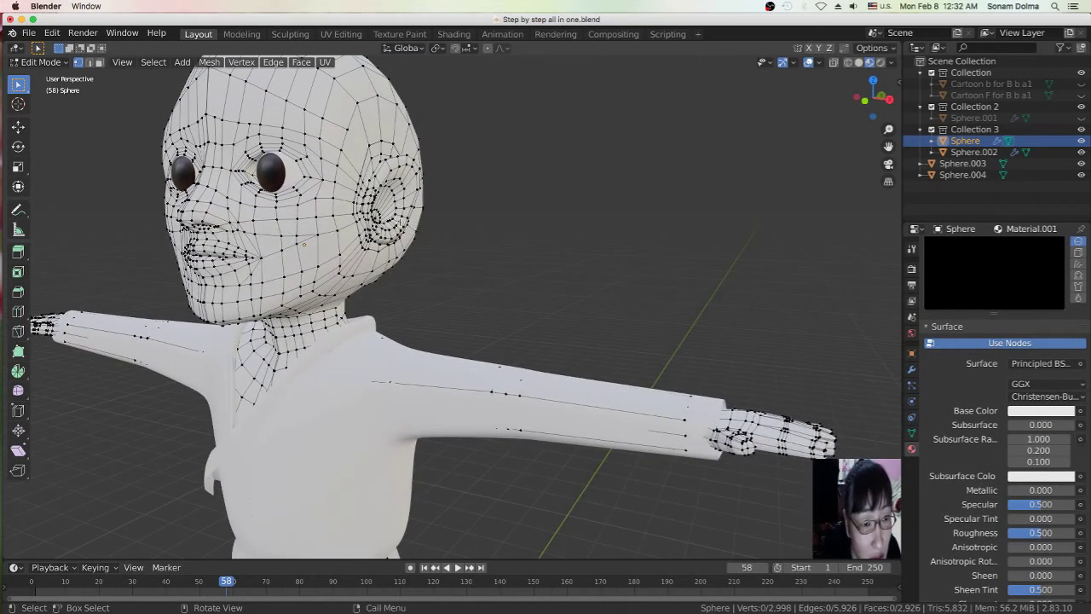
Move the inner and outer corner vertices of the character's left eye opening closer to the eyeball, turning on proportional editing
middle_click_drag(426, 255, 562, 213)
scroll(571, 209, "up", 5)
scroll(582, 203, "down", 5)
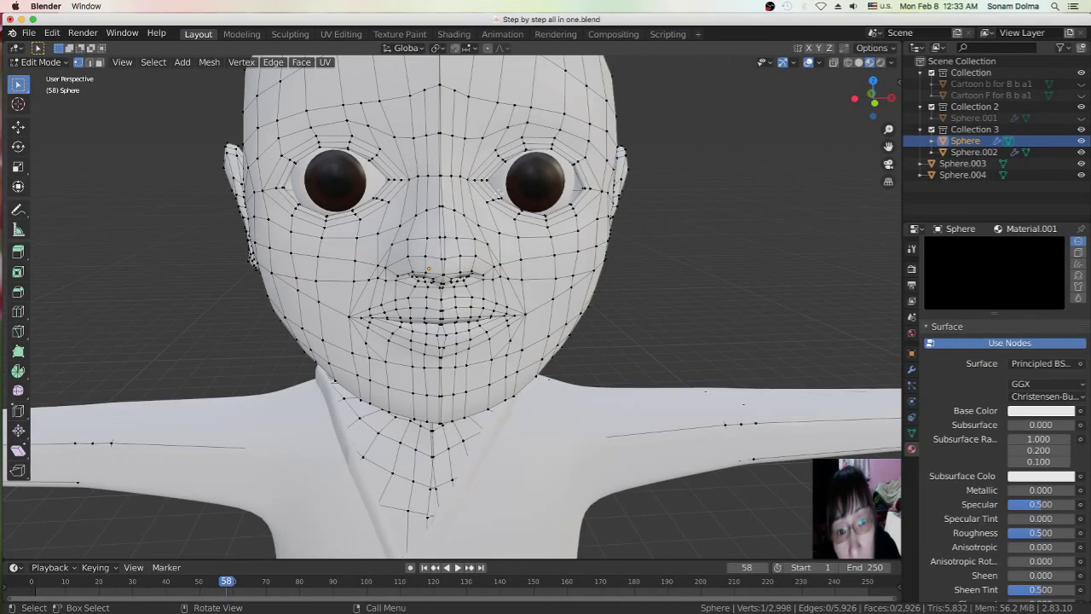
key("g")
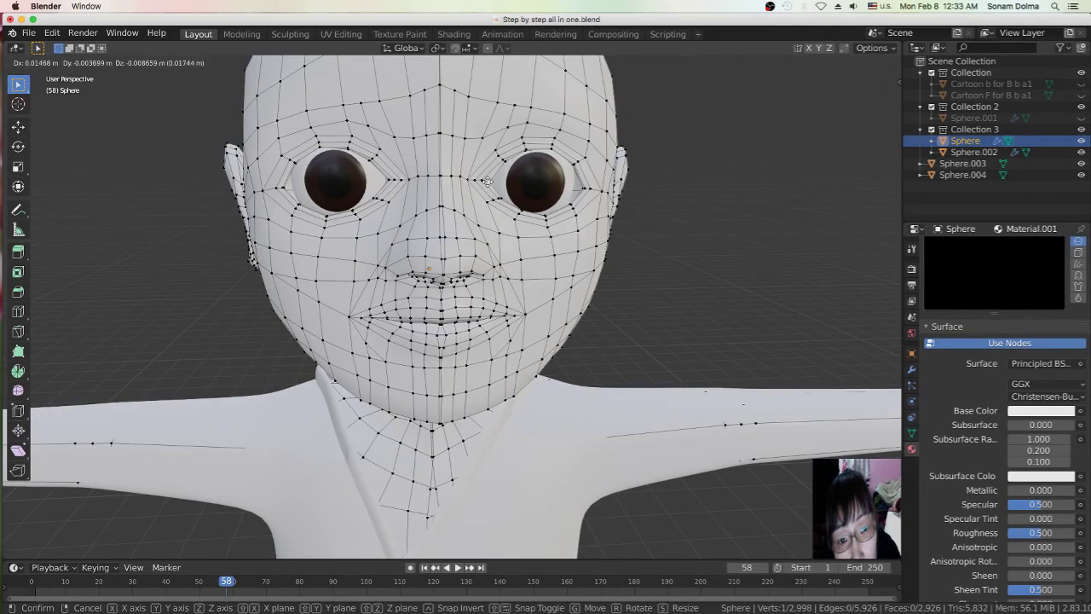
left_click(484, 181)
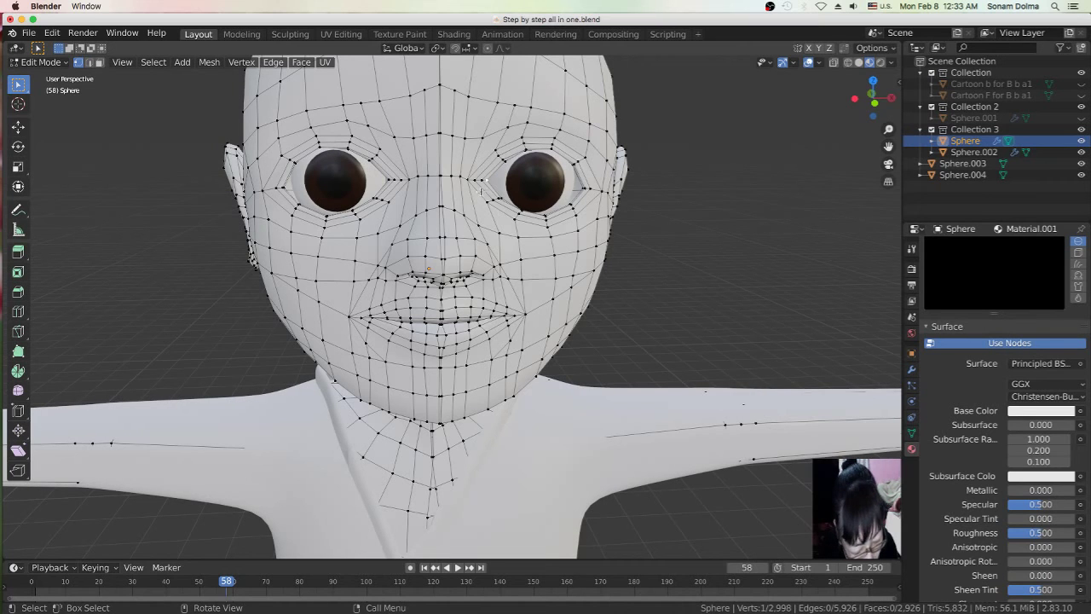
key("g")
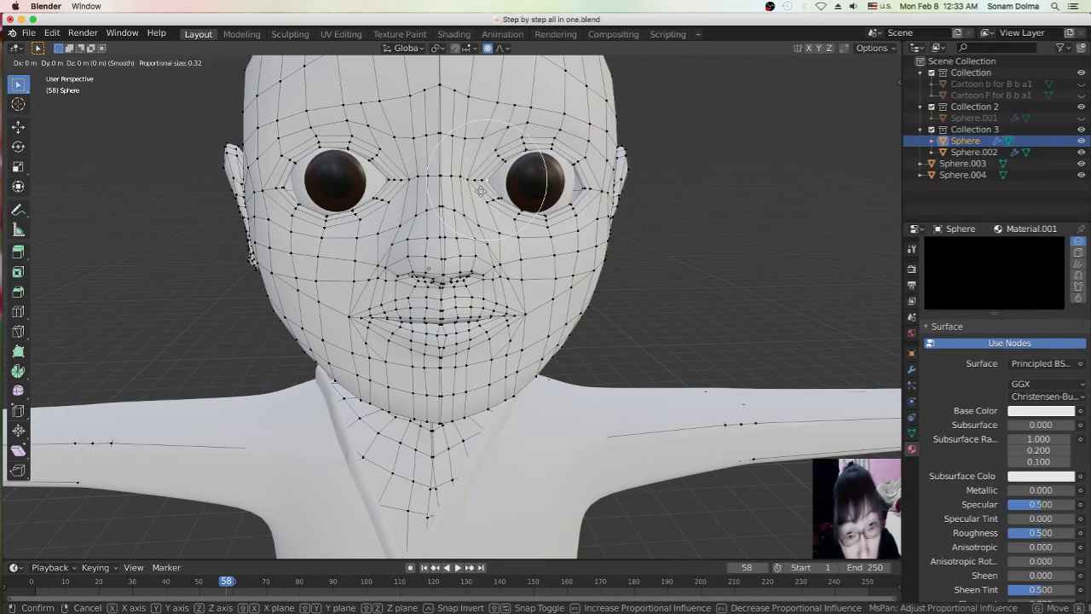
left_click(483, 190)
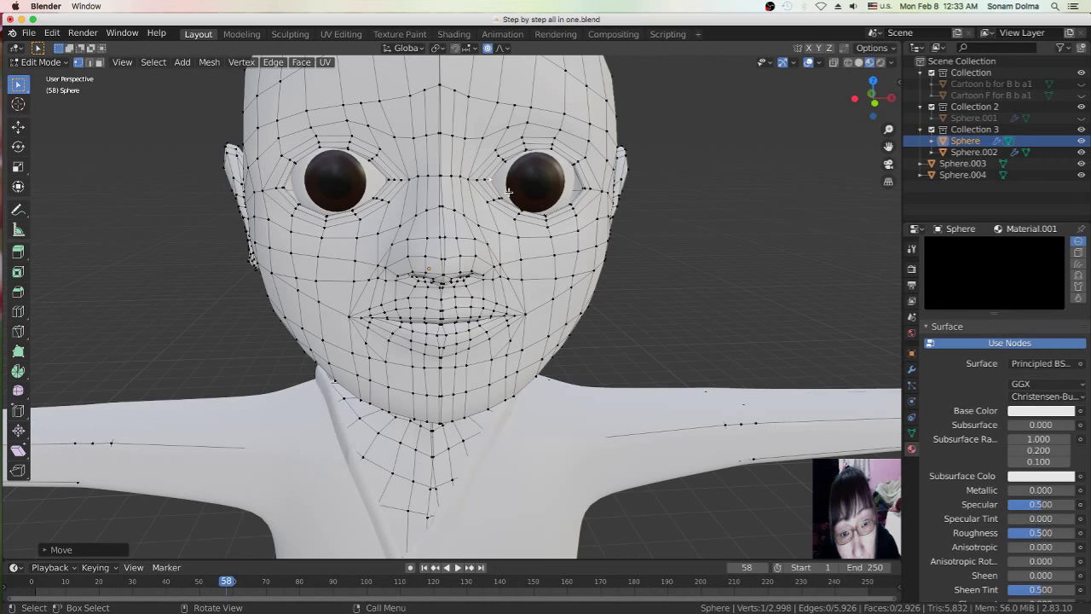
key("g")
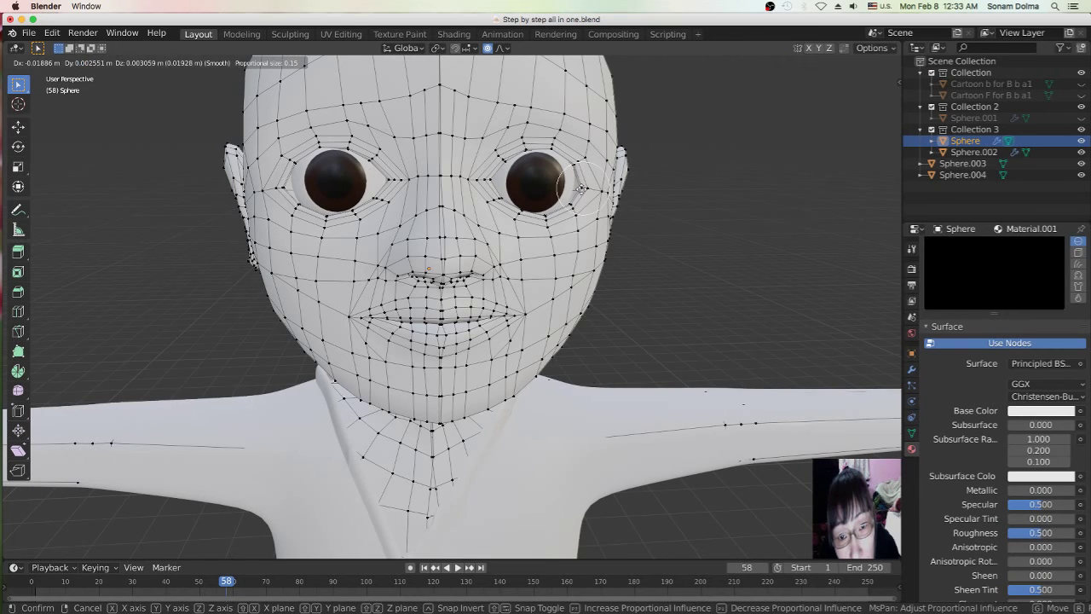
left_click(582, 189)
From an angled side view, reshape the inner corner of the left eye opening by moving its vertices with proportional size 0.22
middle_click_drag(621, 241, 545, 233)
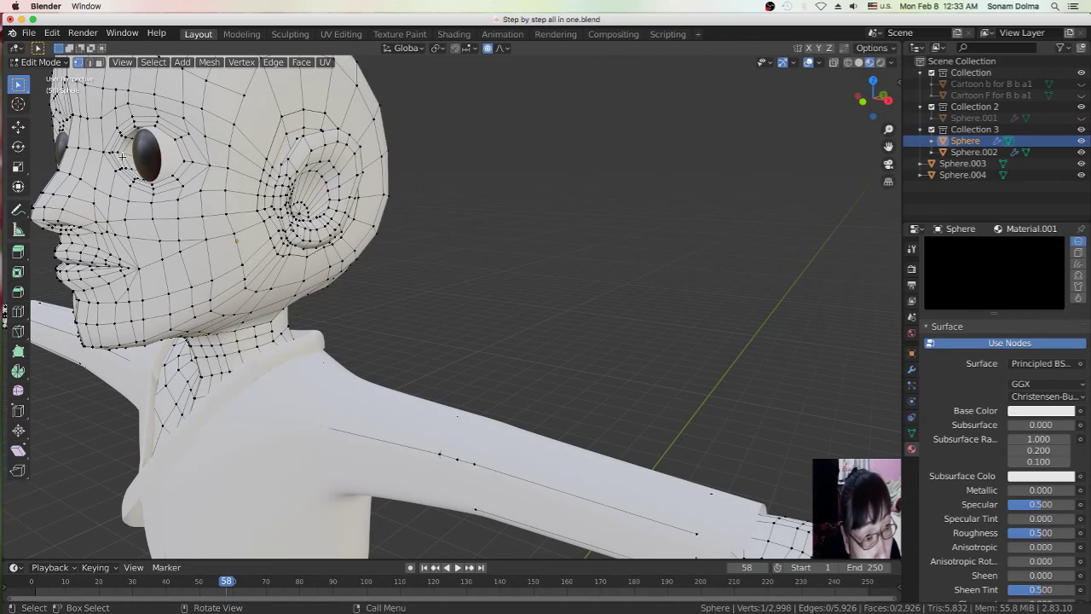
key("g")
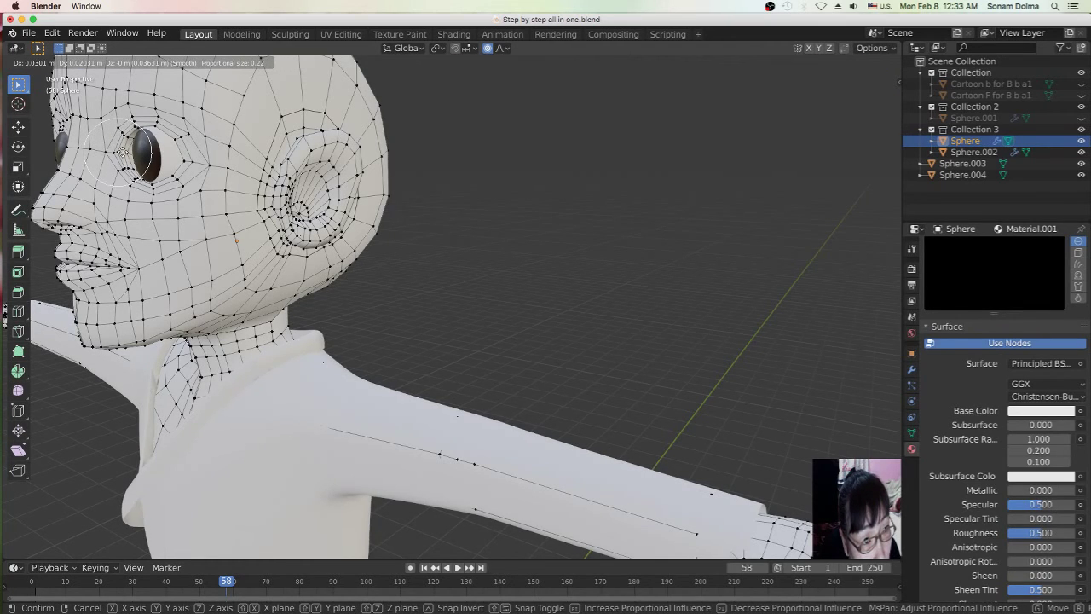
left_click(119, 152)
key("g")
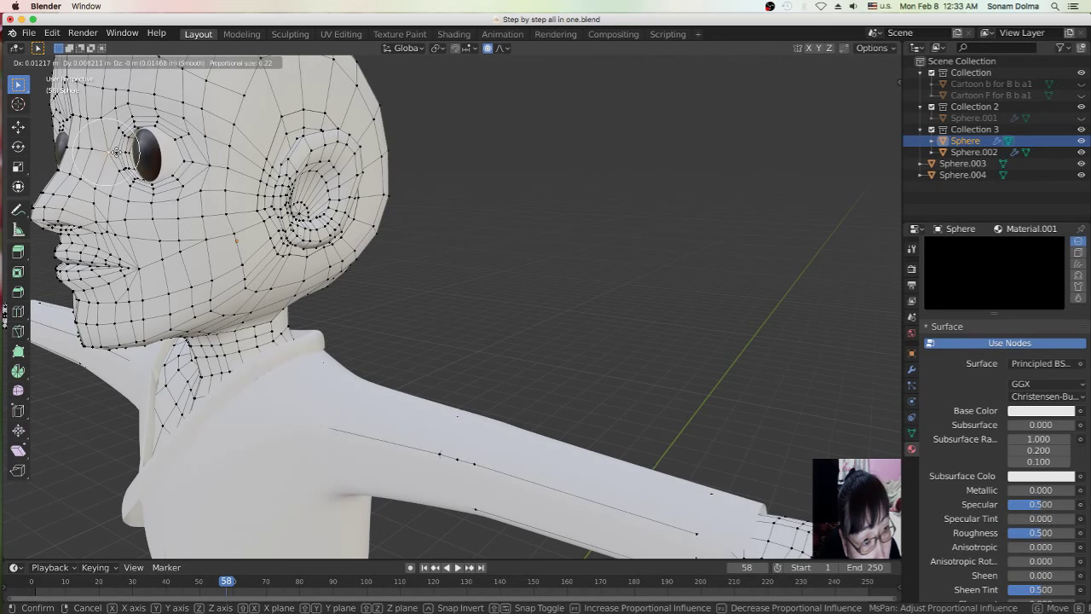
left_click(119, 153)
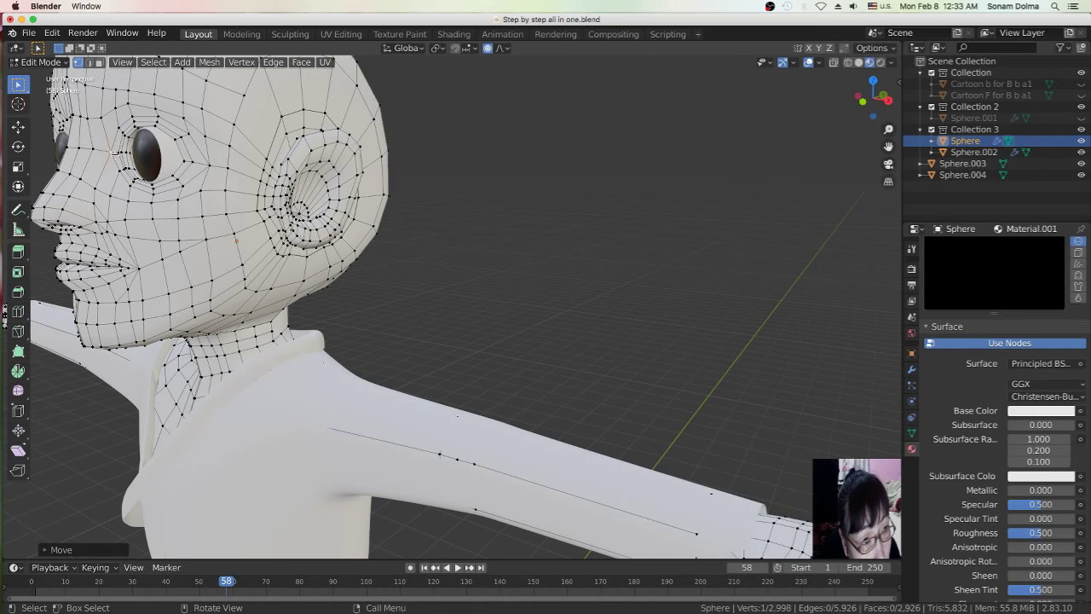
left_click(123, 152)
key("g")
left_click(119, 152)
left_click(107, 150)
key("g")
left_click(111, 150)
middle_click_drag(162, 202, 224, 195)
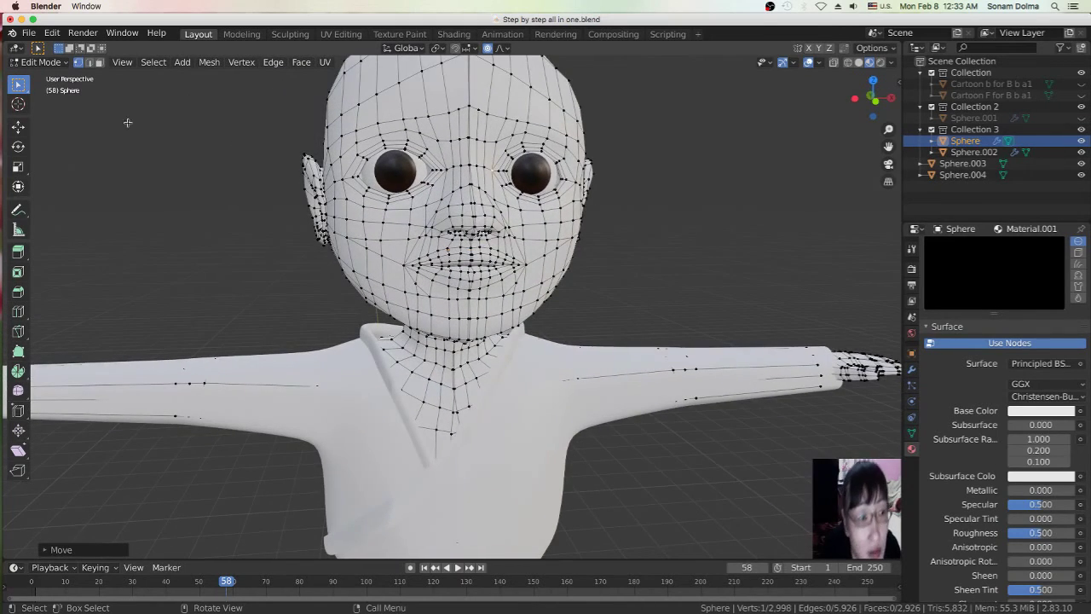
Enable Z-axis mirroring and shift the left eye opening's outer corner about 0.028 m inward, then nudge its inner corner
key("ctrl")
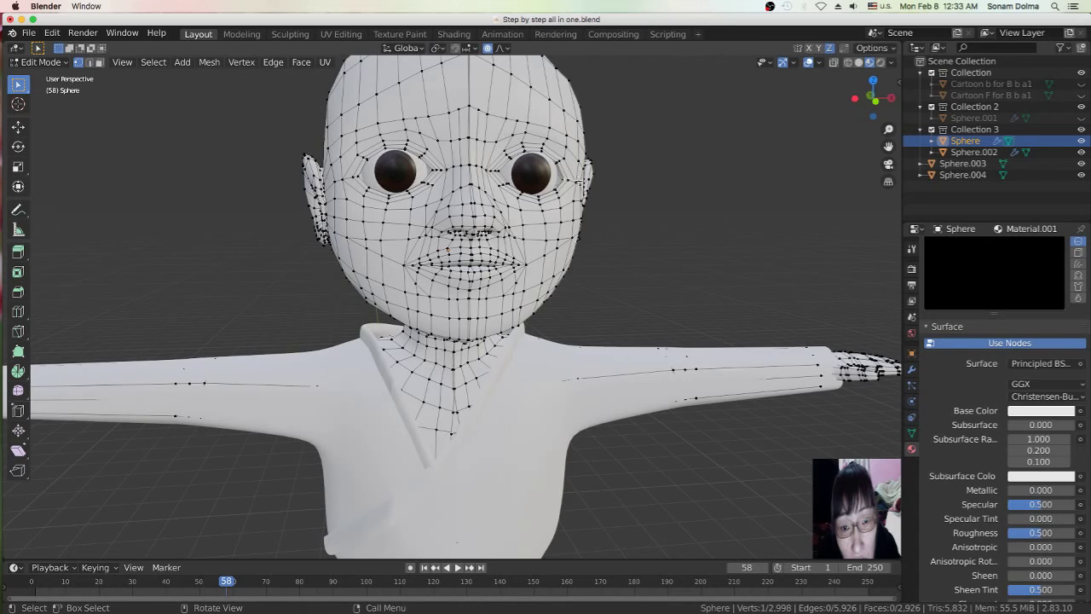
key("g")
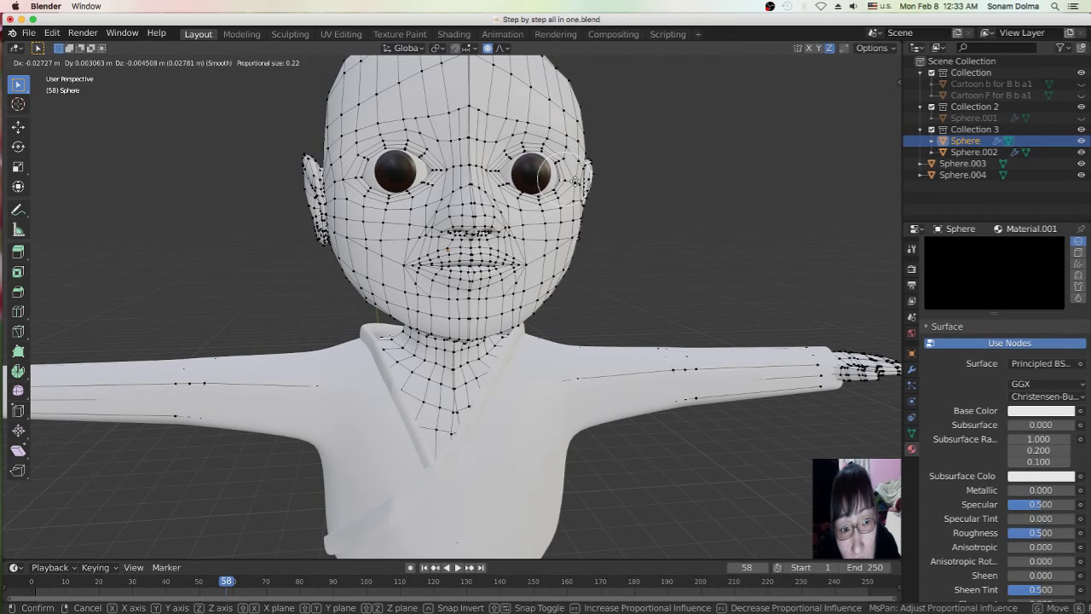
left_click(575, 181)
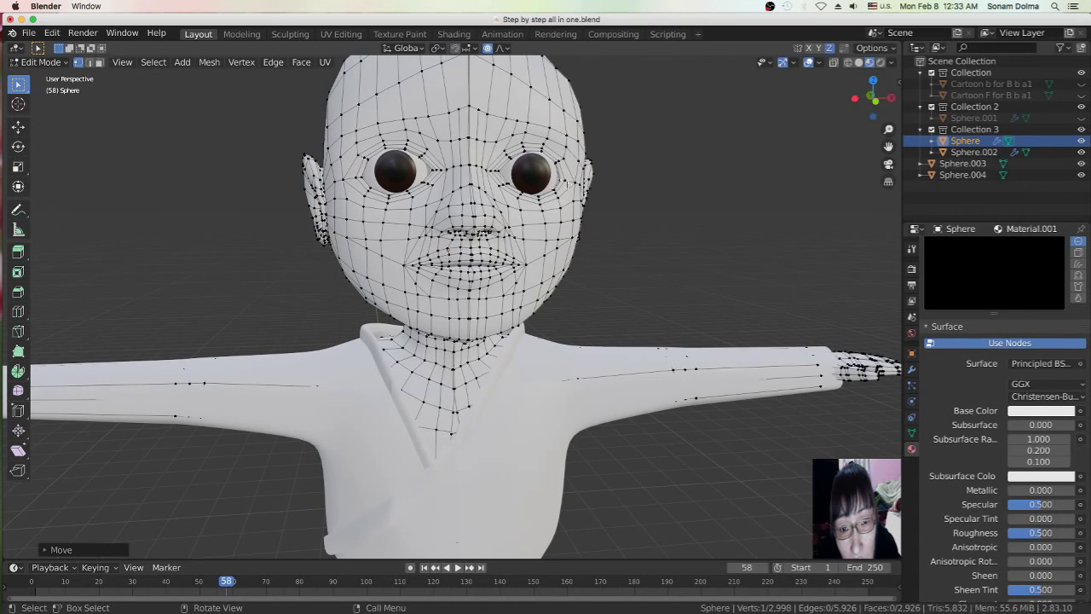
key("g")
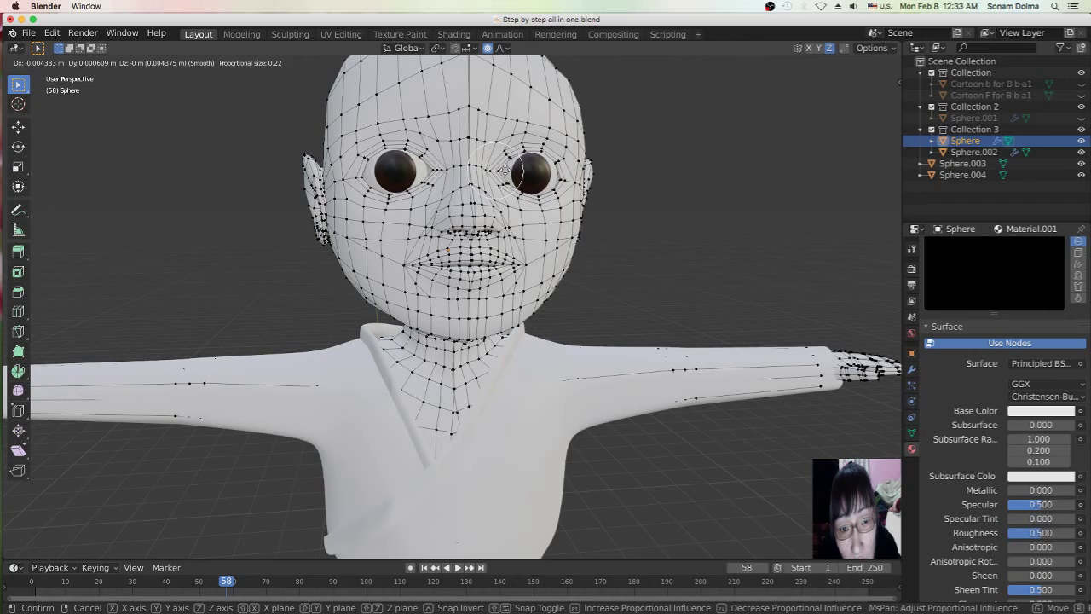
left_click(505, 171)
From a side view, pull the vertices at the outer and inner corners of the character's left eye opening closer to the eyeball
middle_click_drag(581, 191, 358, 211)
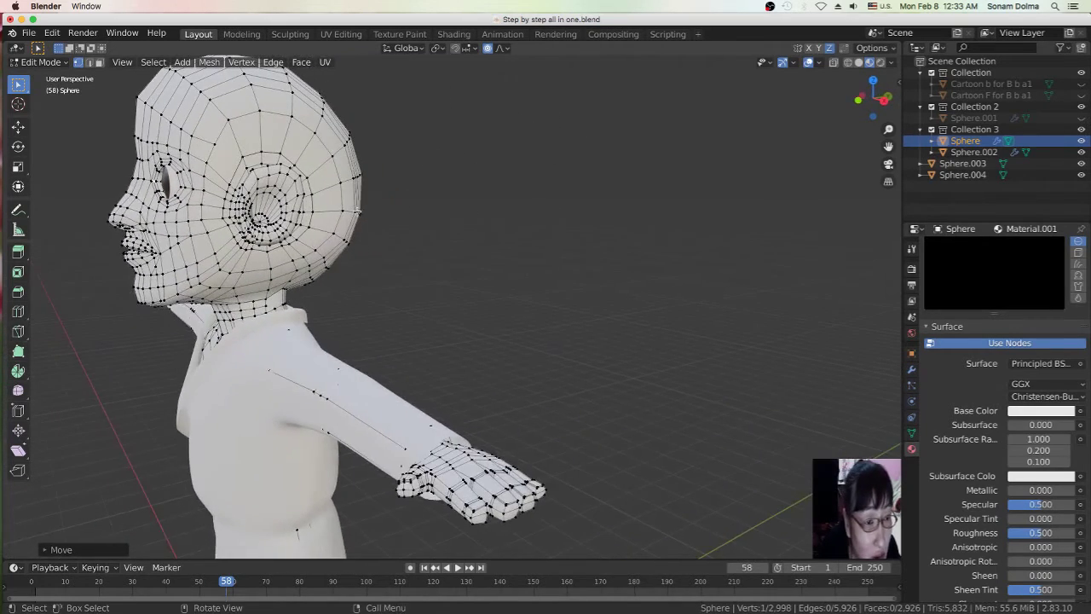
key("g")
left_click(209, 197)
middle_click_drag(220, 200, 208, 200)
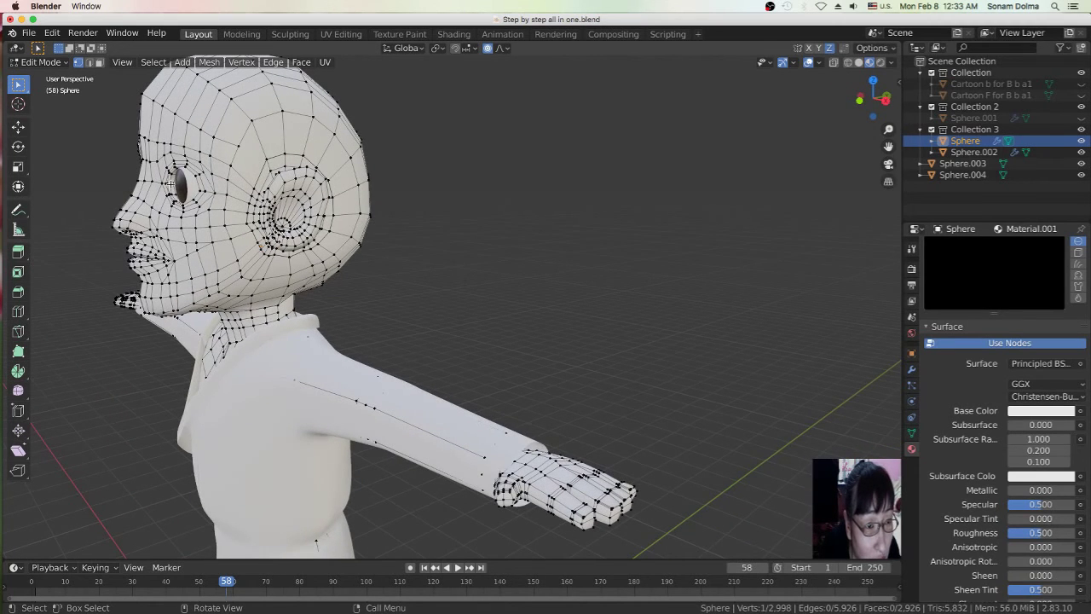
key("g")
left_click(183, 189)
Refine the inner corner of the left eye opening from oblique and front angles using proportional size 0.11
middle_click_drag(183, 189, 240, 193)
key("g")
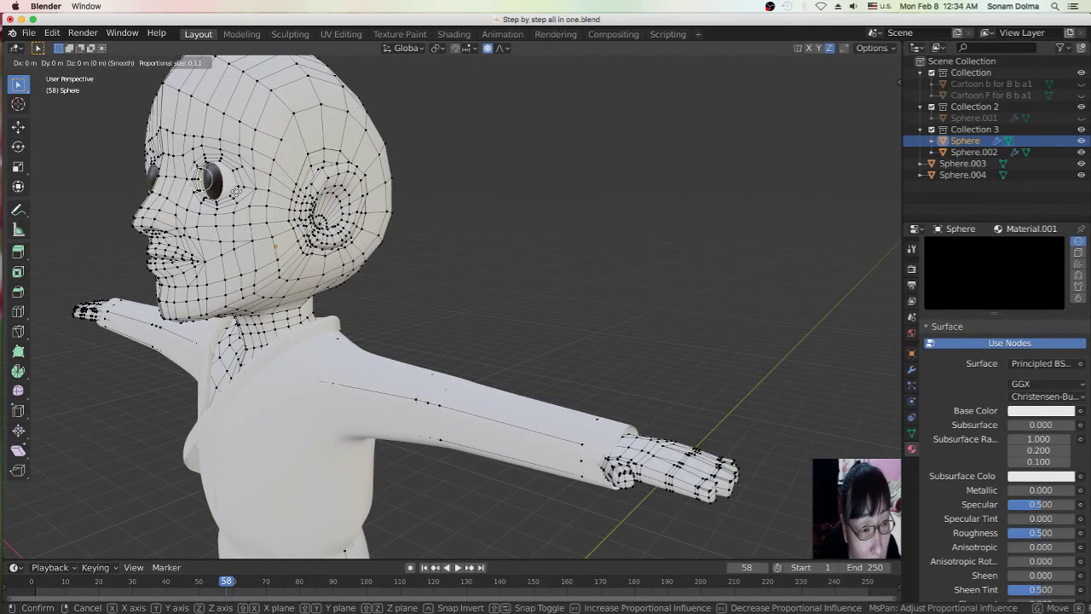
left_click(236, 191)
middle_click_drag(237, 191, 527, 196)
key("g")
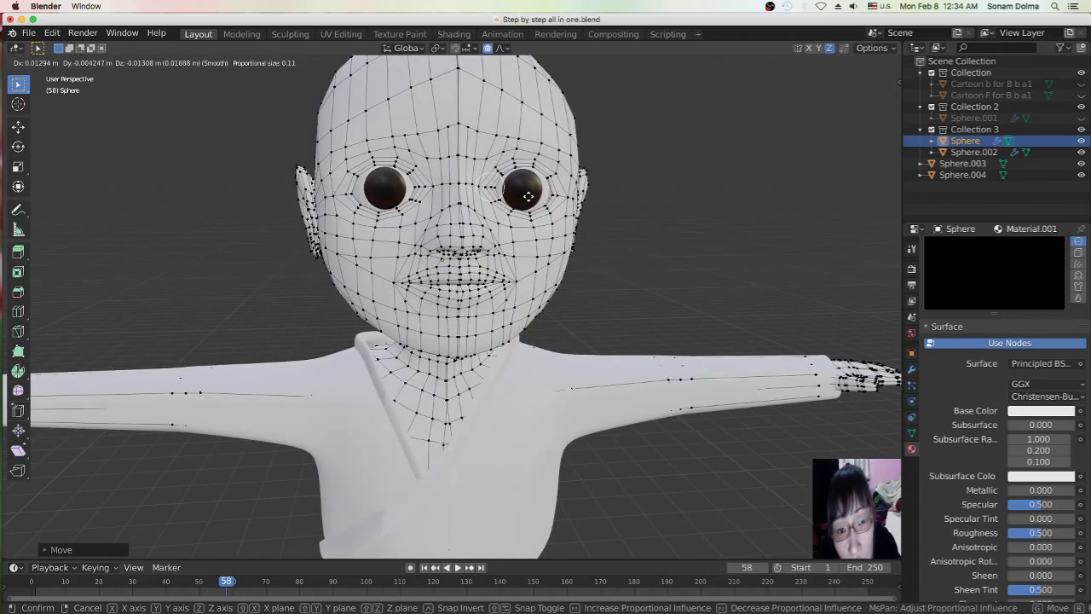
left_click(531, 196)
middle_click_drag(531, 196, 304, 148)
scroll(494, 205, "up", 5)
key("g")
right_click(246, 193)
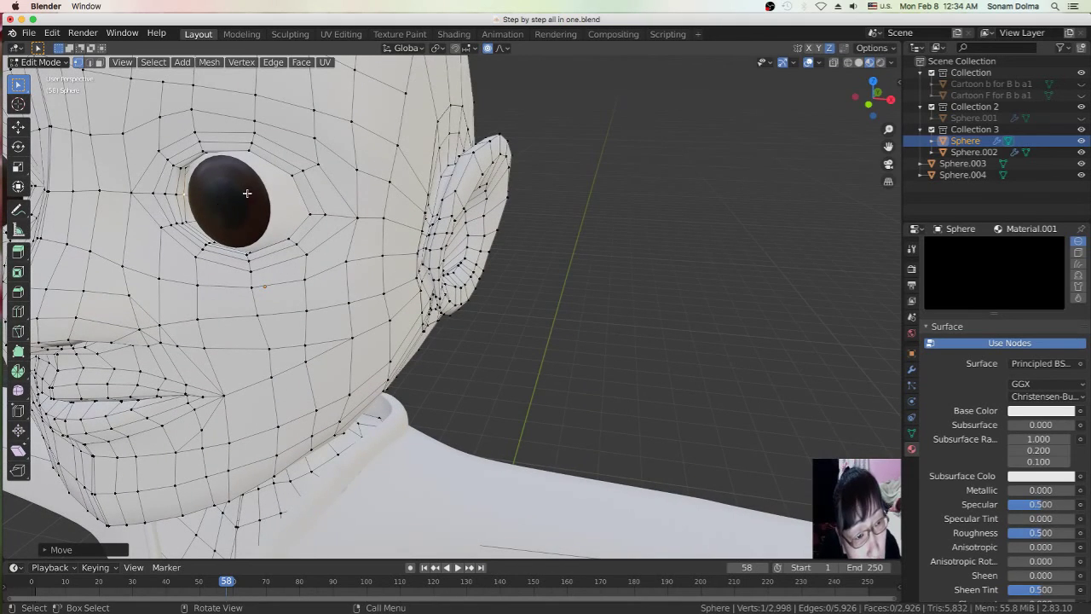
key("g")
right_click(179, 195)
key("g")
right_click(182, 196)
middle_click_drag(182, 195, 254, 231)
From the front, move the lower-lid vertices of the character's left eye opening to fit around the eyeball
scroll(449, 79, "down", 5)
middle_click_drag(449, 80, 492, 191)
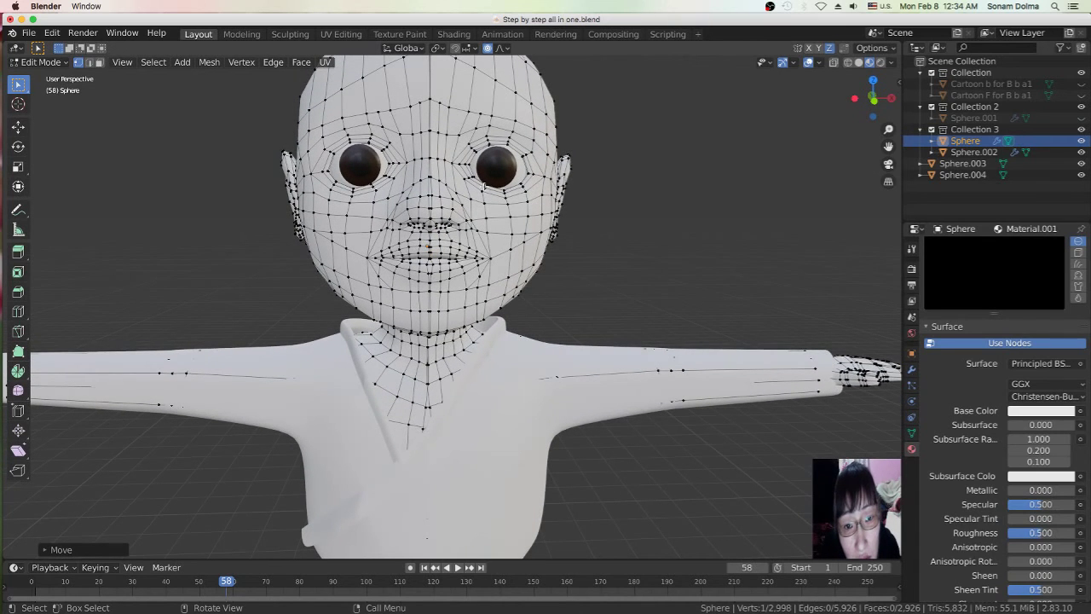
key("g")
left_click(487, 195)
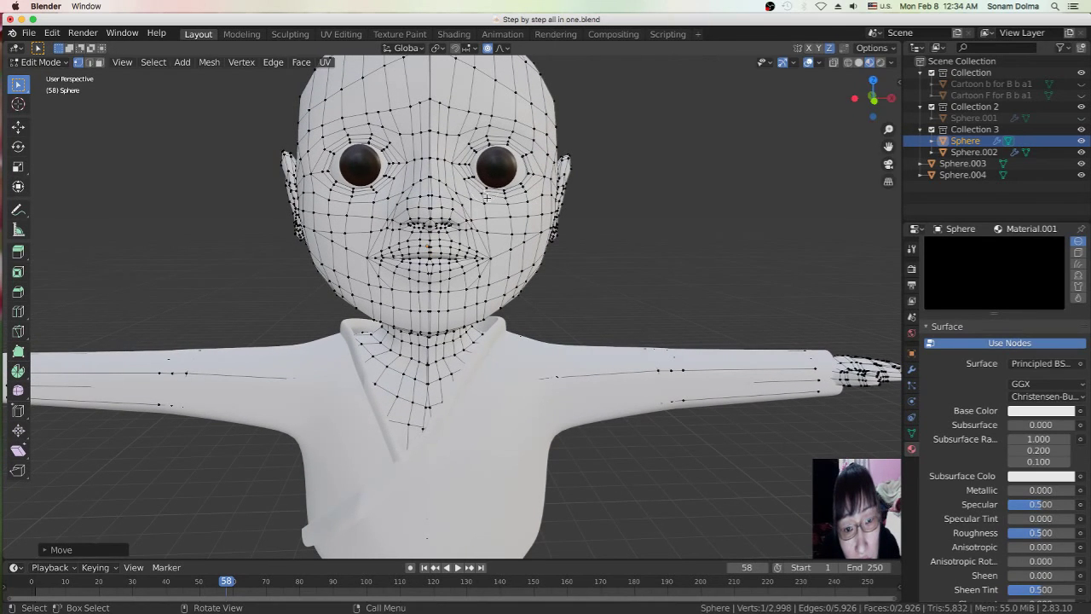
key("g")
scroll(534, 194, "down", 2)
left_click(534, 194)
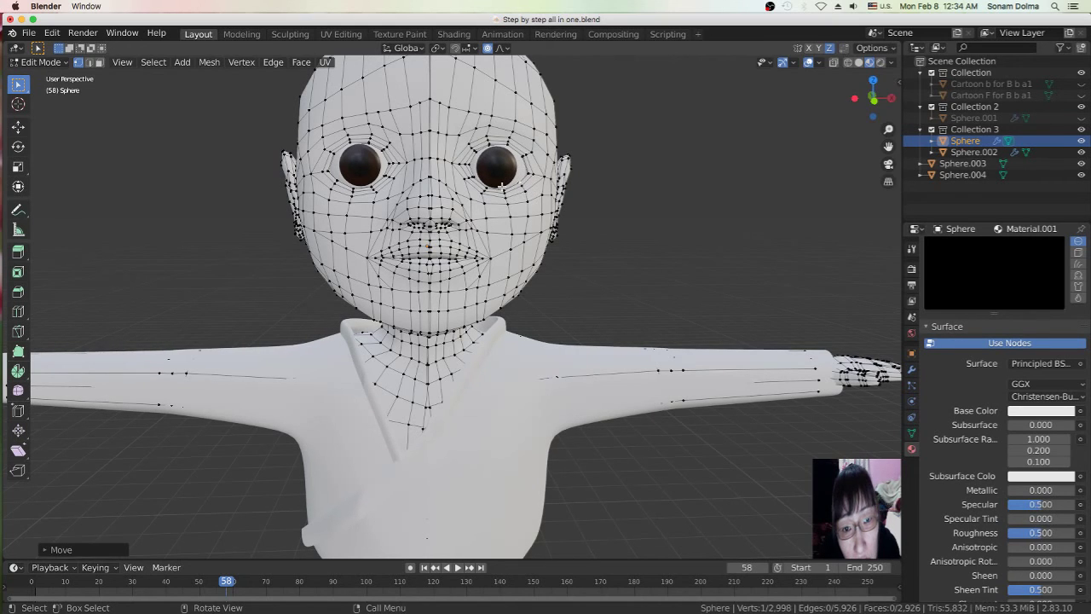
key("g")
left_click(511, 194)
key("g")
left_click(513, 194)
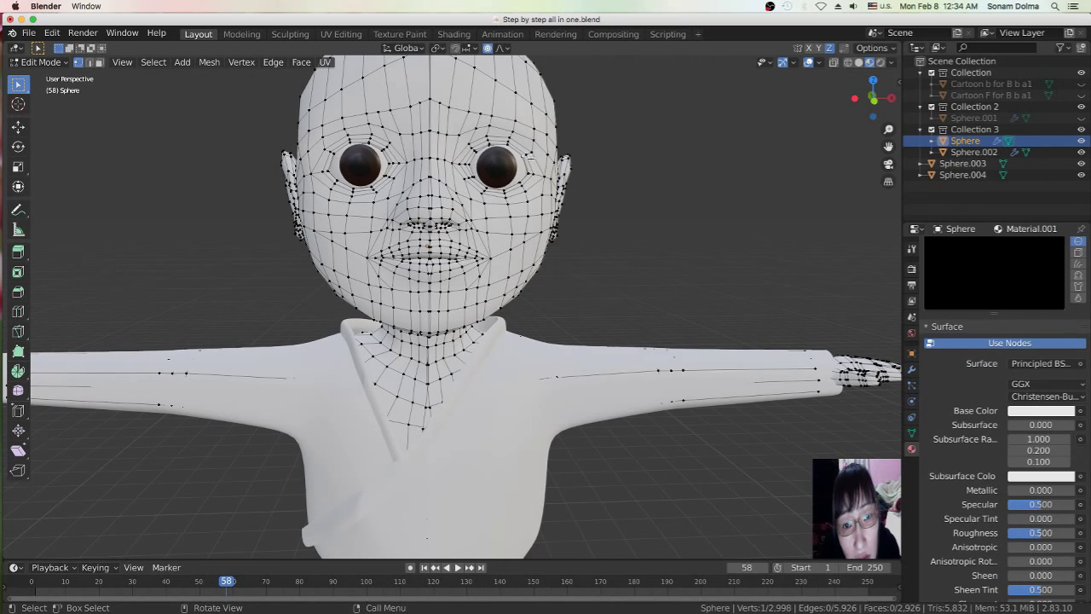
Adjust the upper-lid vertices of the left eye opening with proportional size 0.14 to follow the eyeball's curve
key("g")
left_click(507, 140)
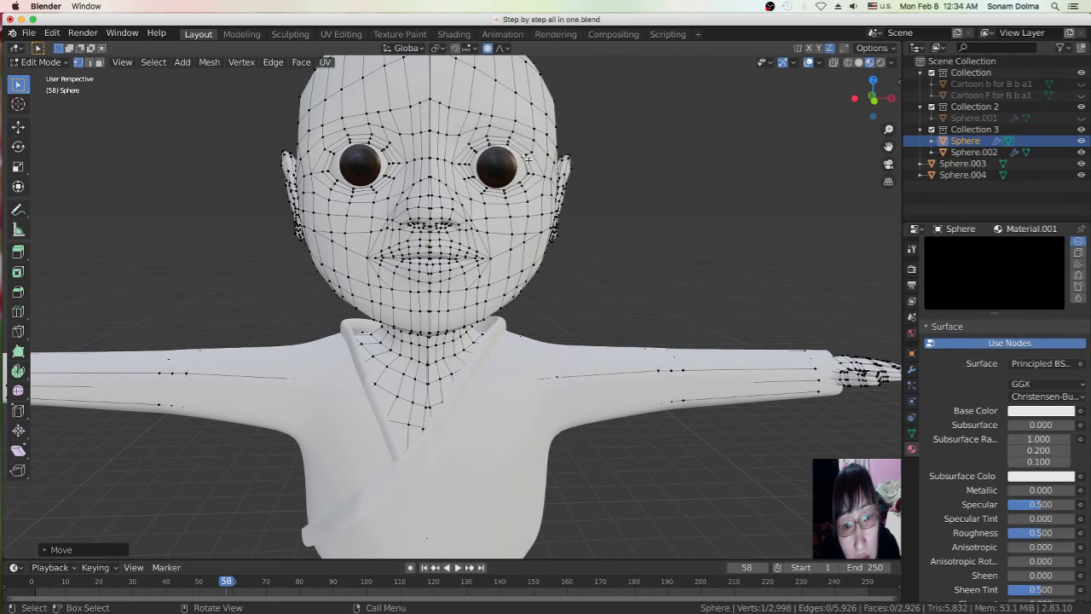
key("g")
left_click(497, 142)
key("g")
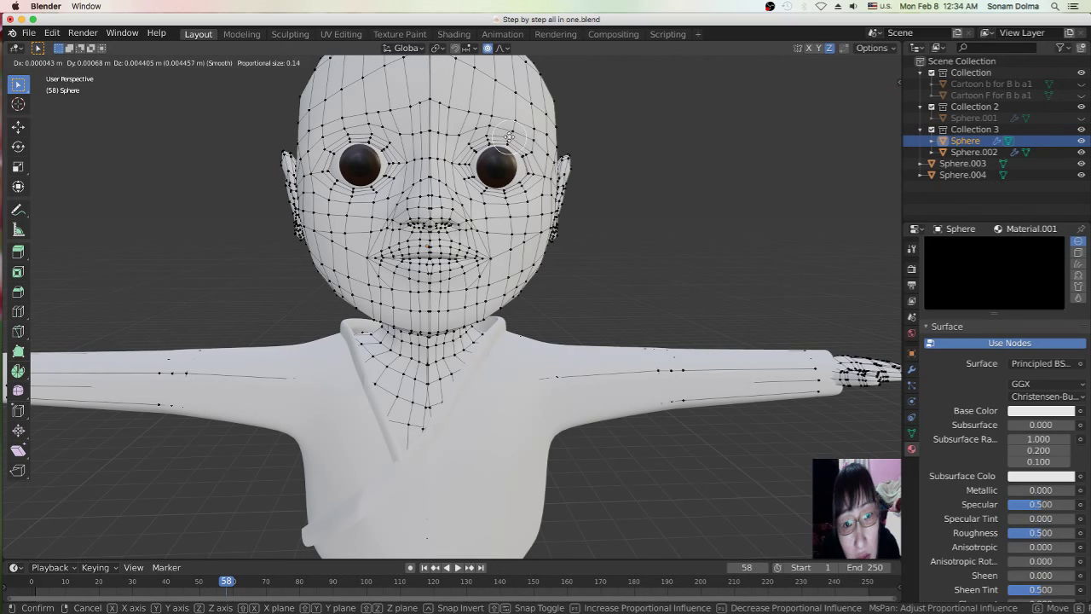
left_click(526, 154)
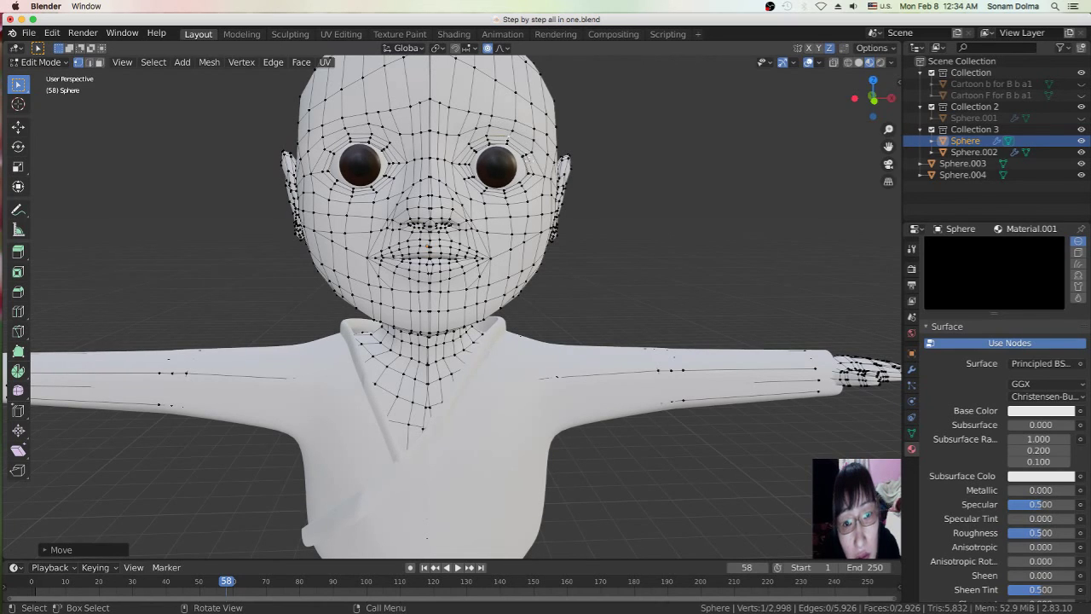
Reposition the vertices beside the outer corner of the left eye opening with small horizontal moves
key("g")
left_click(511, 235)
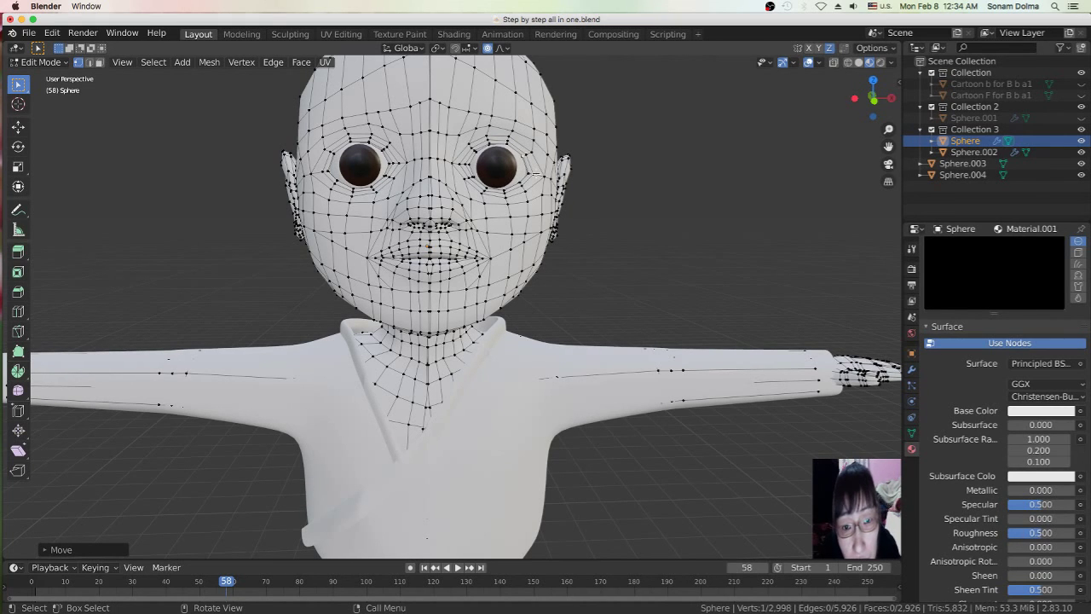
key("g")
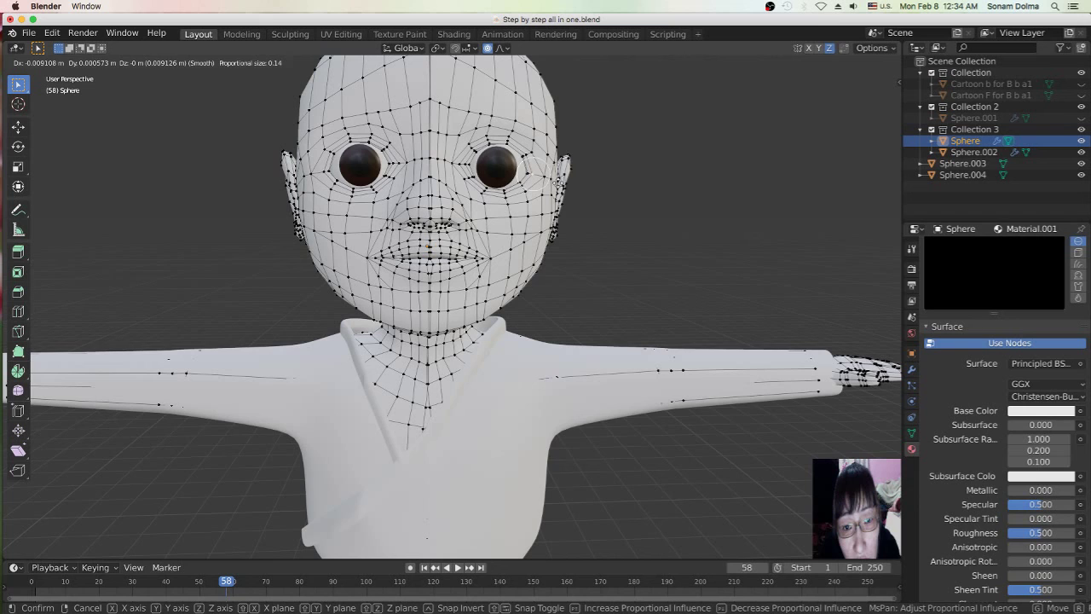
left_click(559, 182)
key("g")
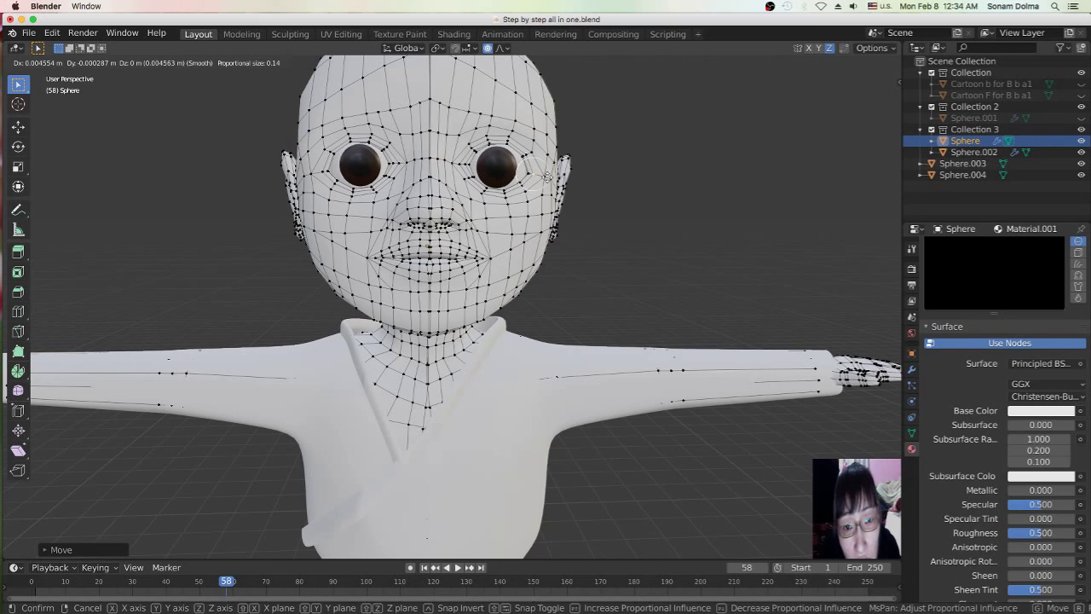
scroll(547, 176, "up", 3)
left_click(546, 177)
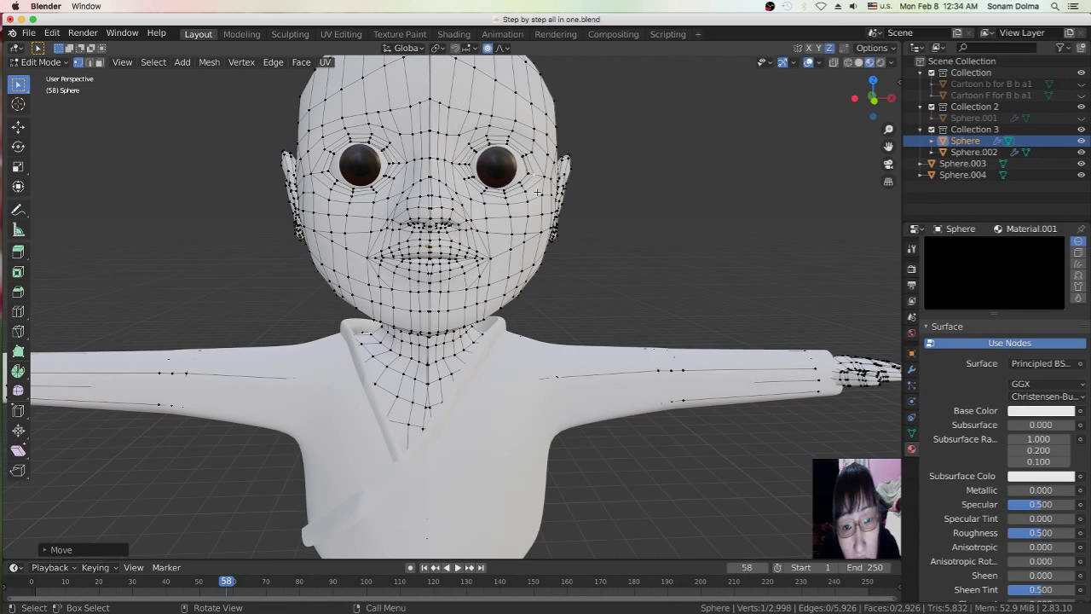
From the character's right side, adjust the inner corner vertices of the right eye opening around the eyeball
scroll(537, 191, "up", 2)
middle_click_drag(535, 193, 586, 205)
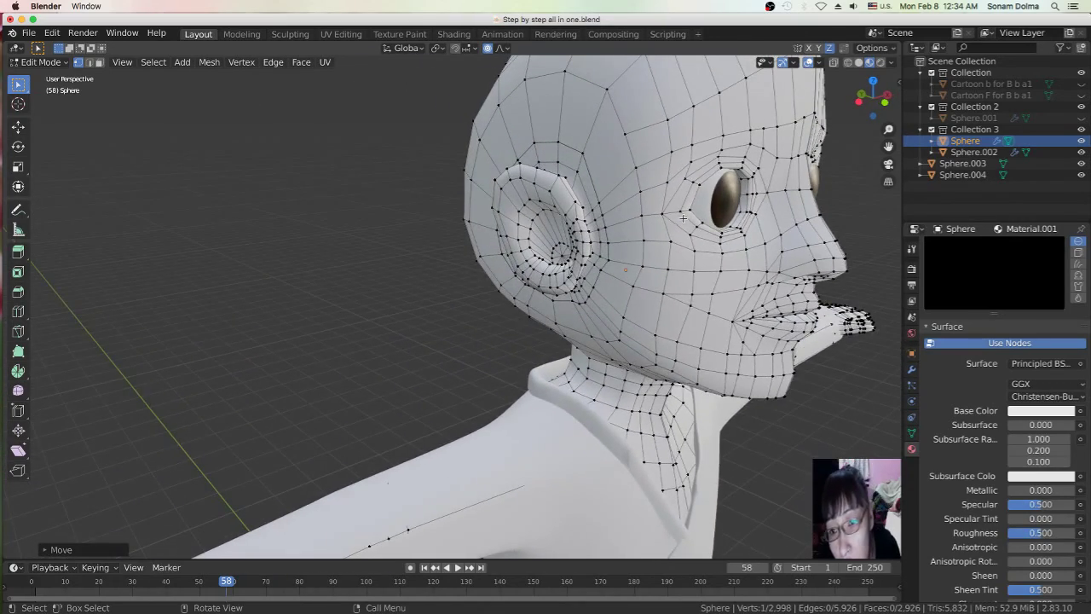
middle_click_drag(721, 227, 717, 230)
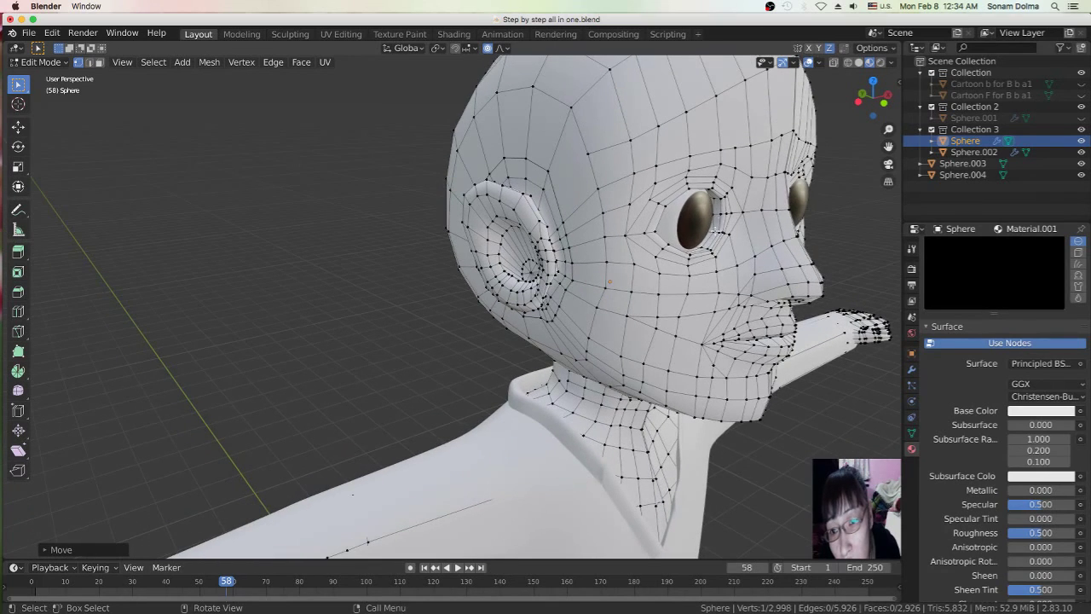
key("g")
left_click(722, 219)
key("g")
left_click(727, 229)
middle_click_drag(726, 229, 648, 272)
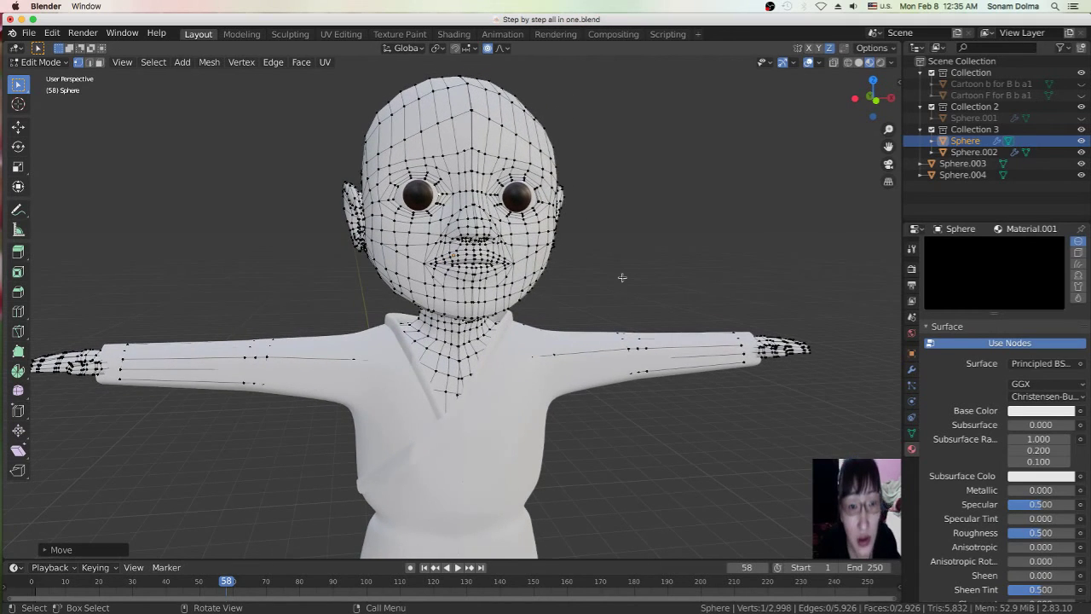
Return to Object Mode and select the character's right eyeball
left_click(40, 65)
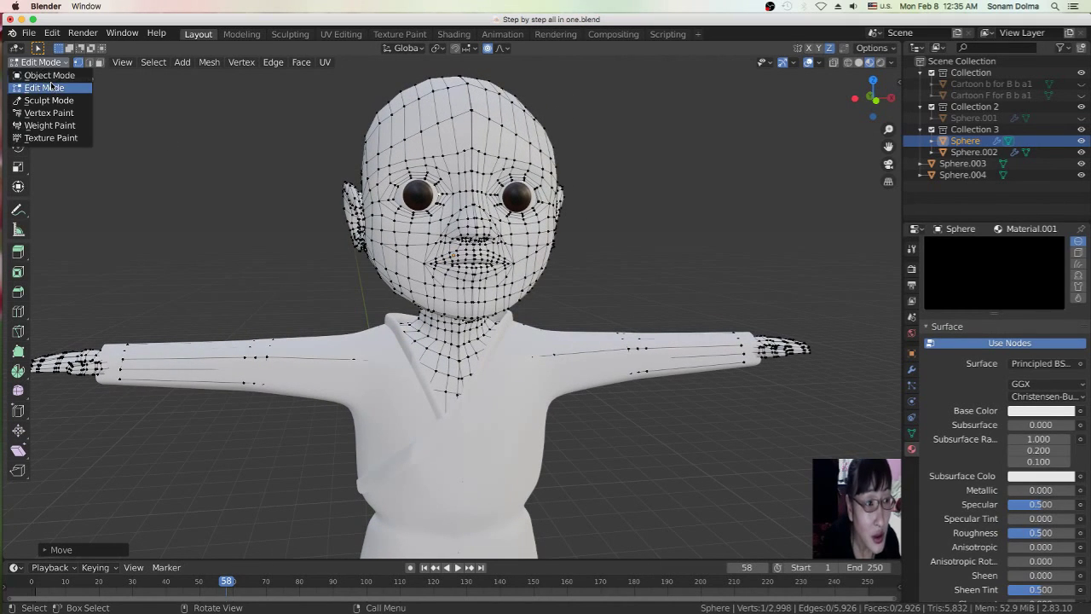
key("Return")
left_click(416, 316)
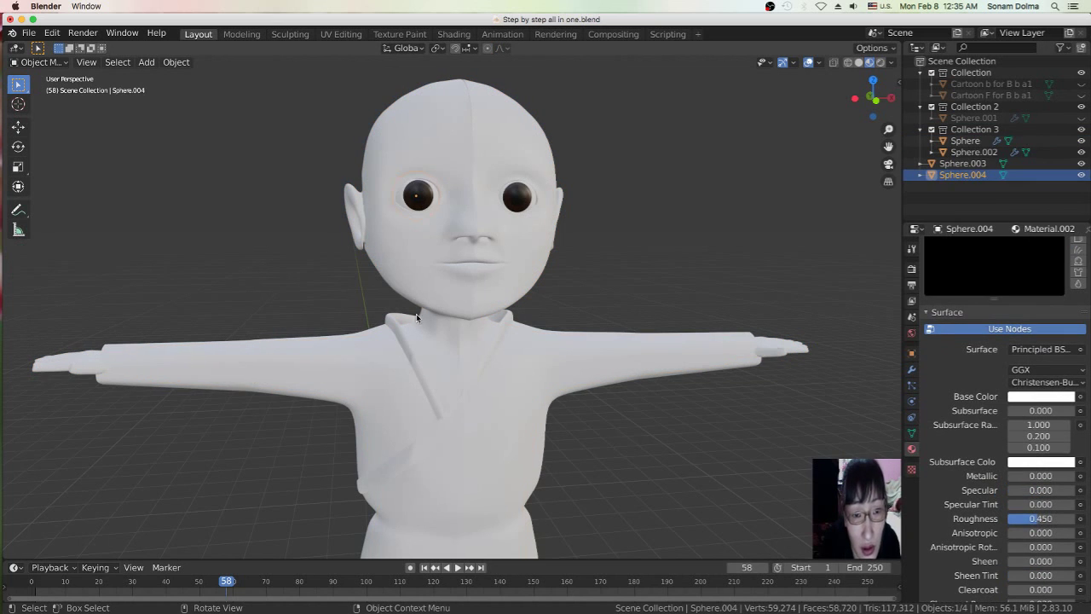
Nudge the right eyeball from the side and from an angled front view so it sits in its socket
scroll(395, 361, "down", 5)
middle_click_drag(395, 361, 588, 362)
scroll(588, 362, "up", 6)
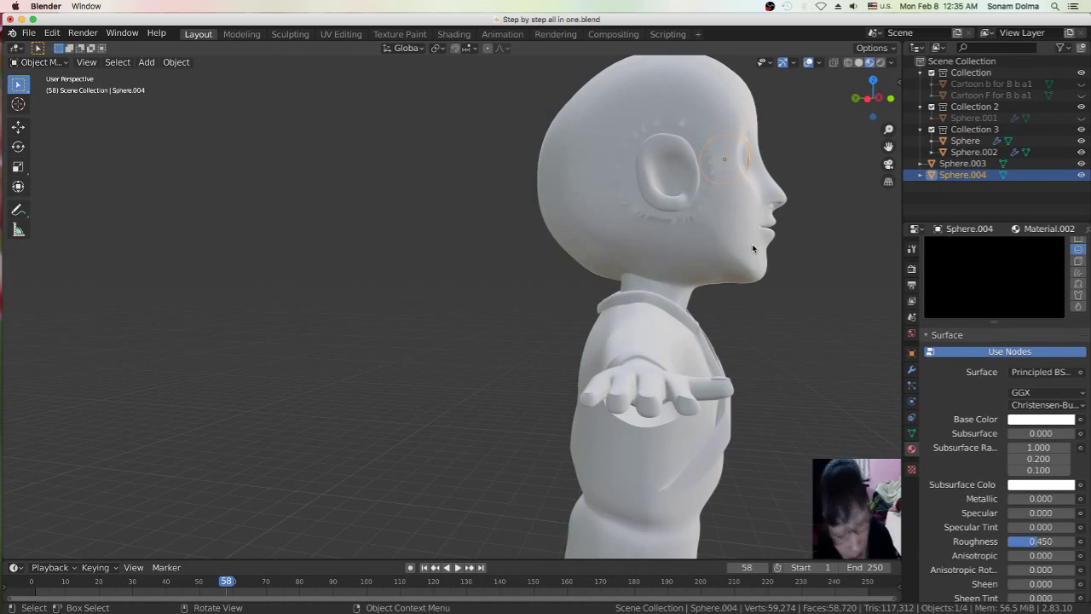
scroll(751, 248, "up", 6)
middle_click_drag(748, 341, 674, 336, "shift")
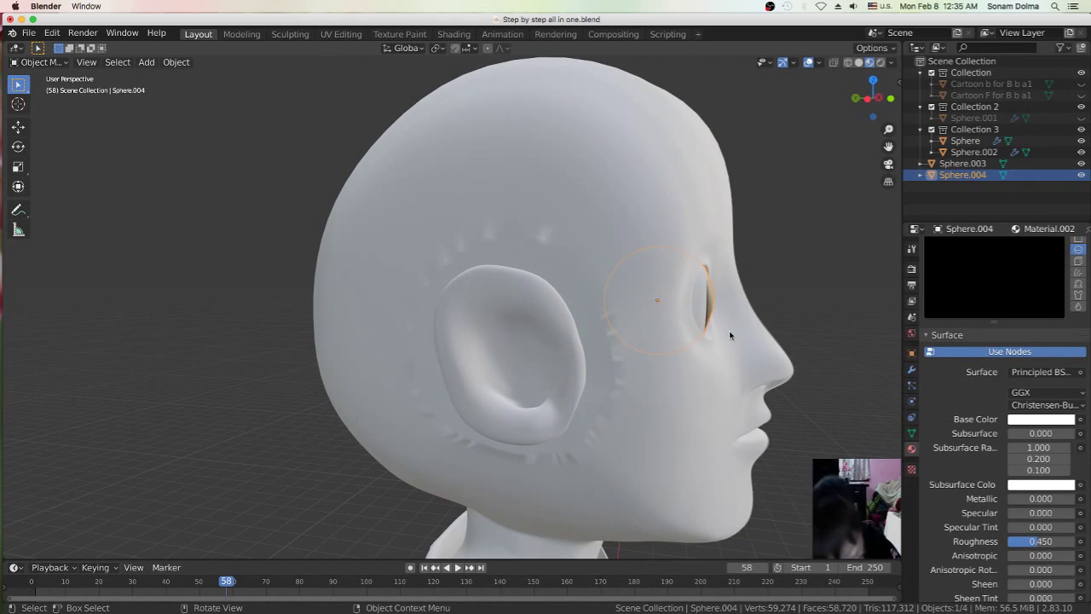
key("g")
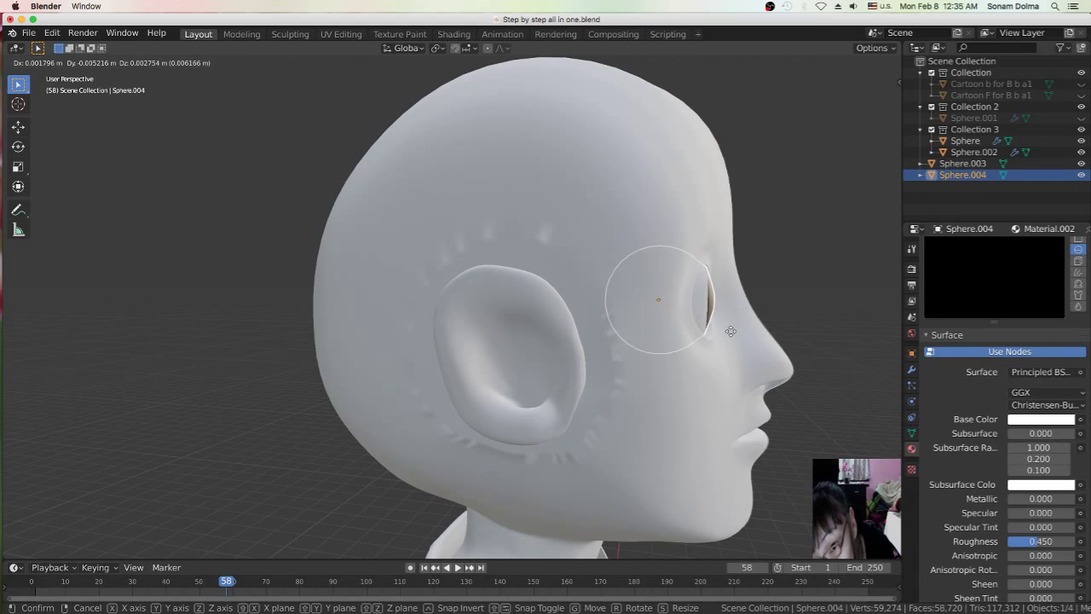
left_click(729, 331)
middle_click_drag(729, 333, 648, 342)
key("g")
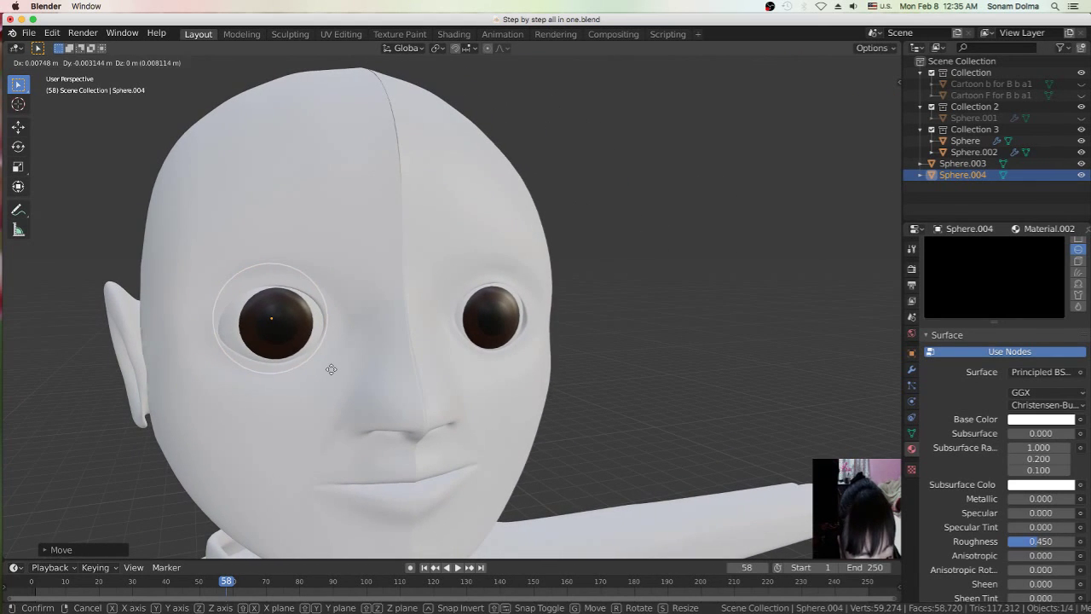
left_click(347, 364)
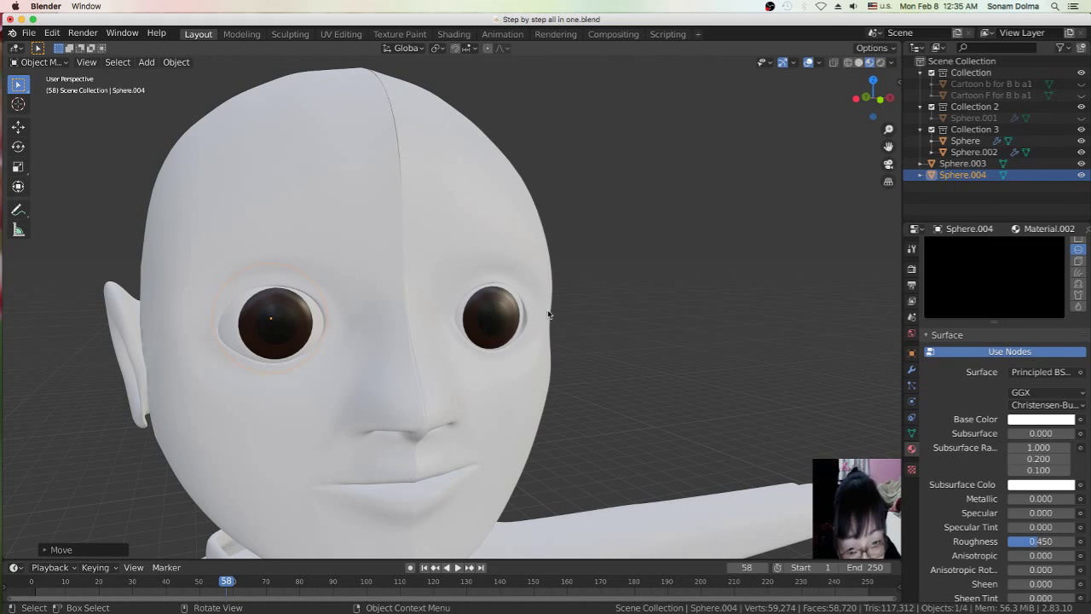
Select the character's left eyeball and nudge it within its socket to match the right one
left_click(520, 338)
scroll(523, 340, "down", 4)
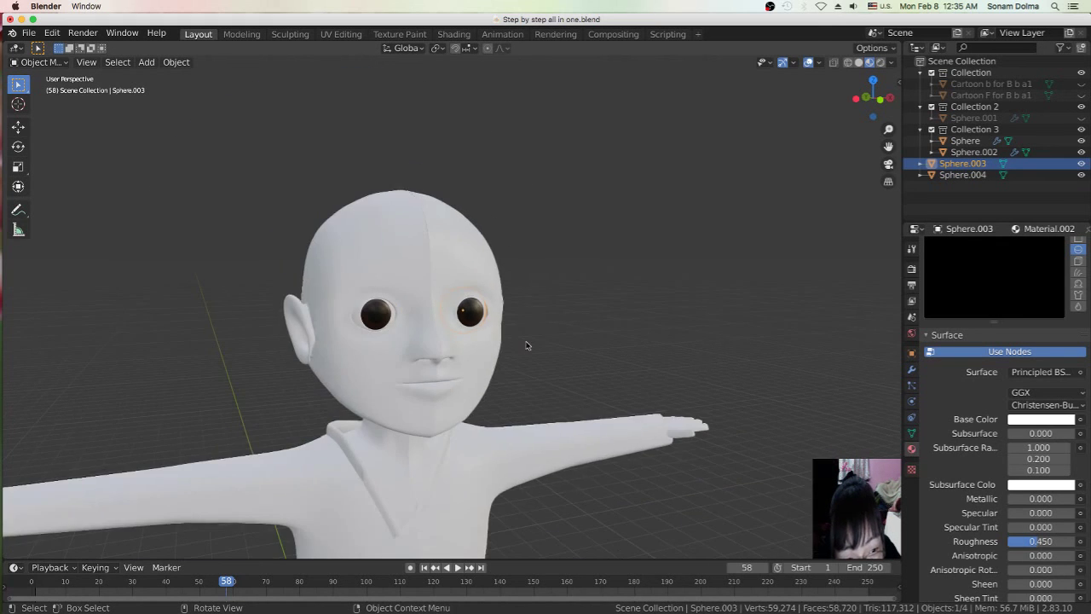
middle_click_drag(531, 349, 460, 349)
scroll(460, 349, "up", 3)
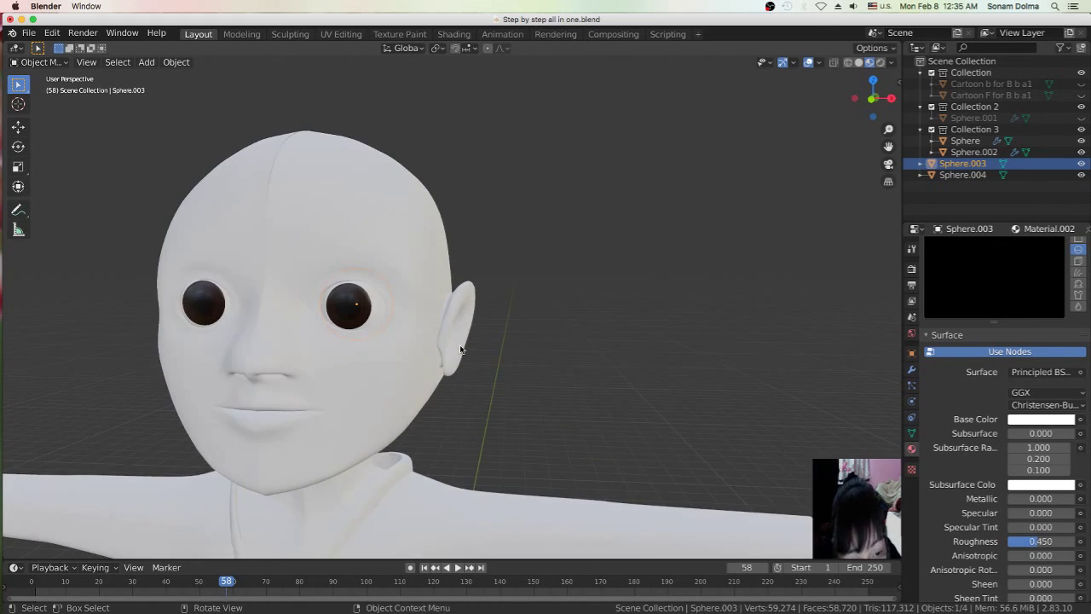
key("g")
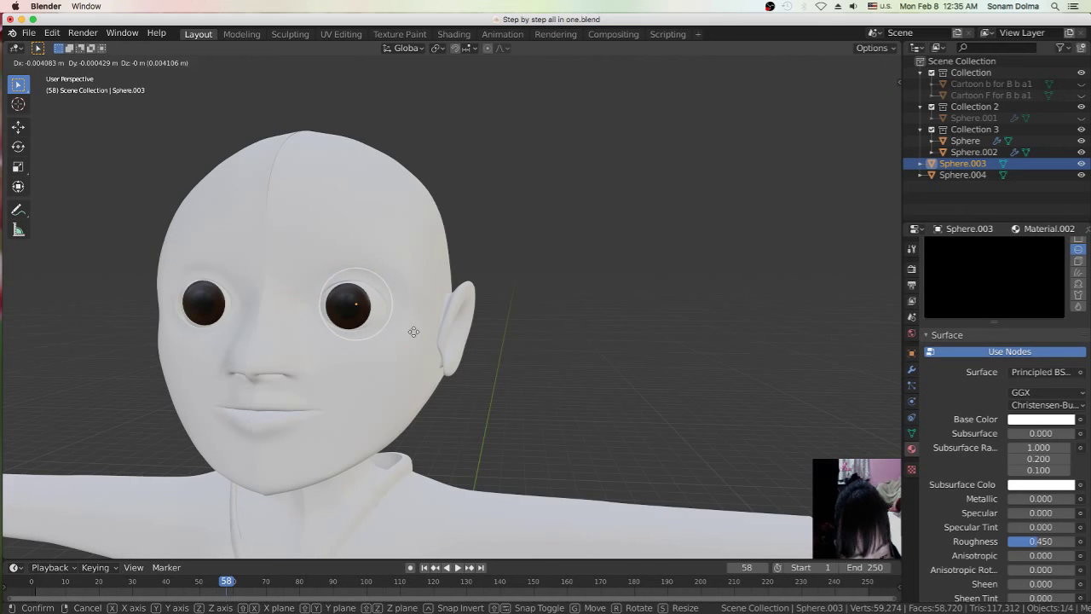
left_click(414, 332)
middle_click_drag(414, 334, 440, 332)
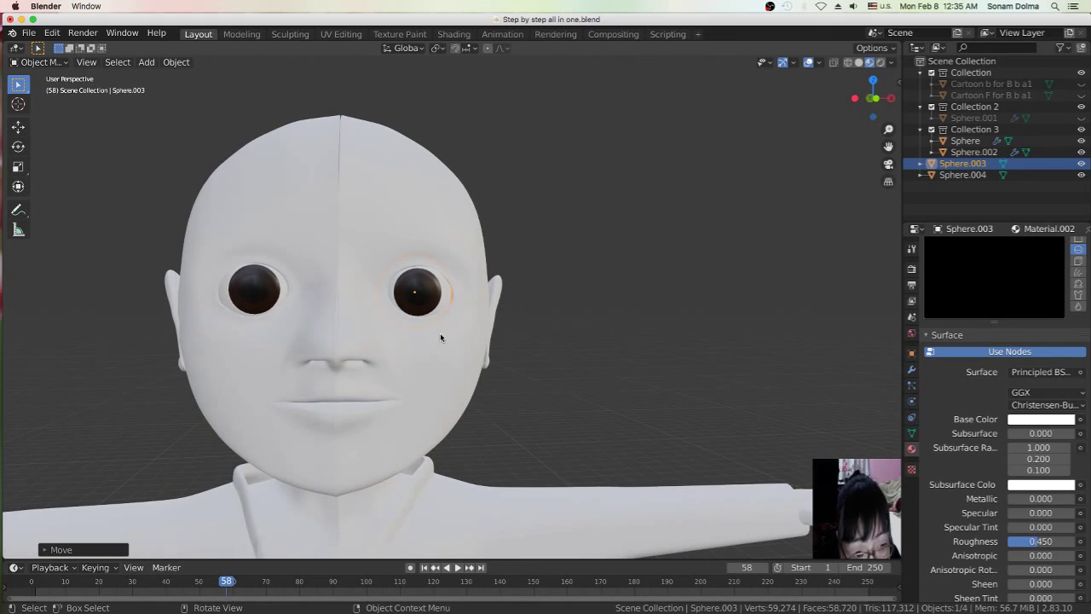
key("g")
left_click(396, 361)
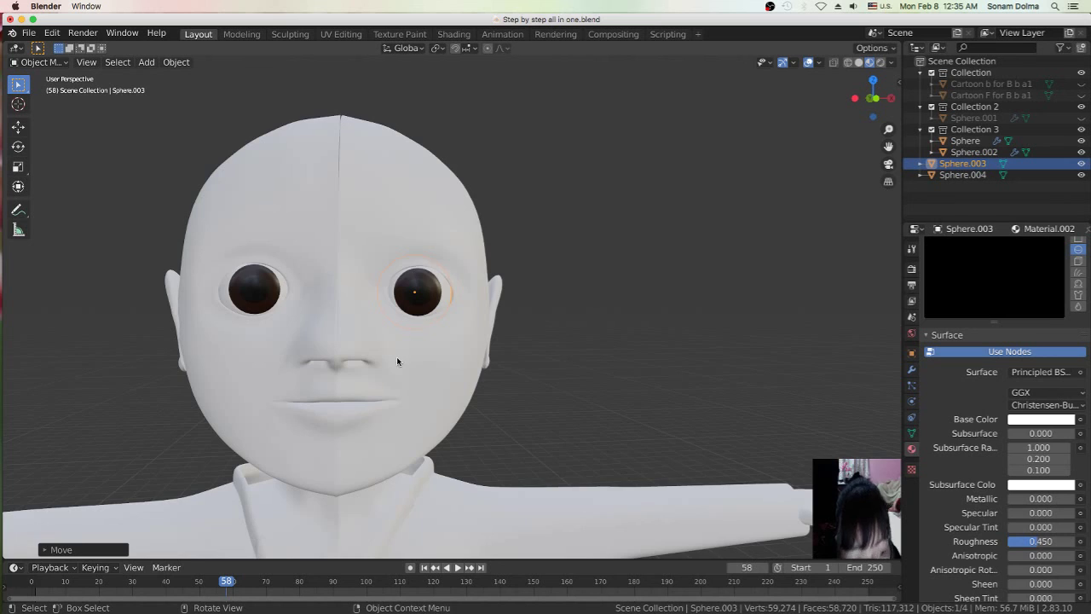
Select the head and body mesh and check the fitted eyes on the full figure
scroll(399, 342, "down", 4)
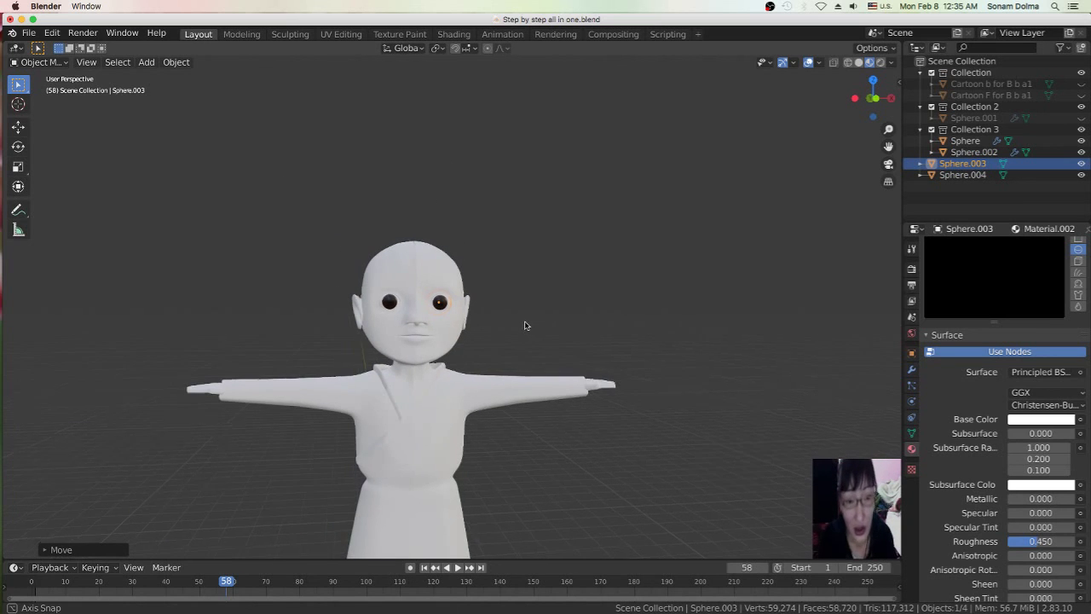
scroll(517, 334, "up", 4)
left_click(434, 366)
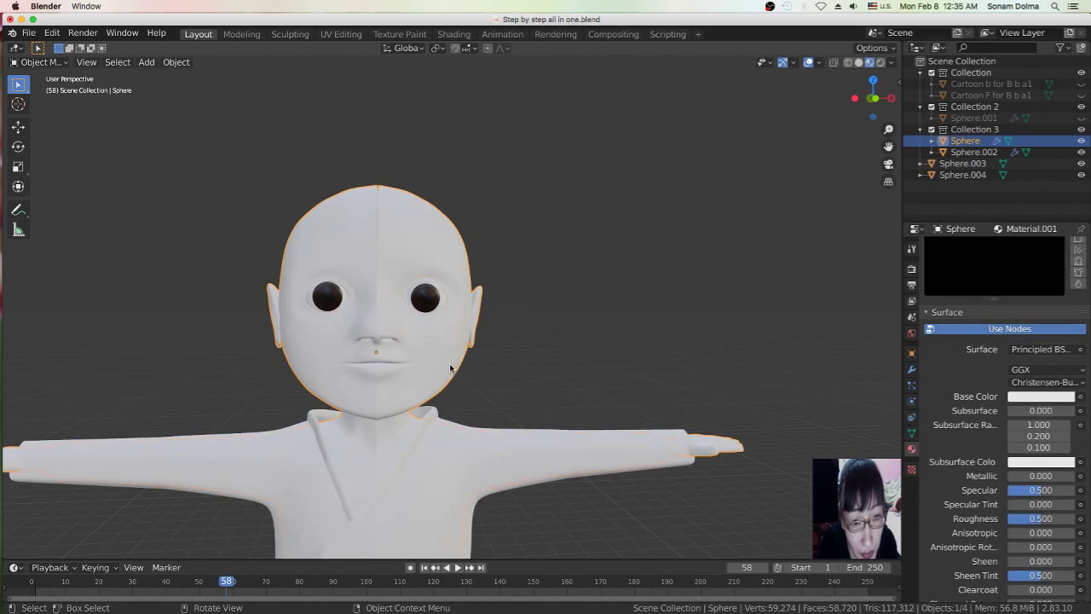
scroll(545, 378, "down", 6)
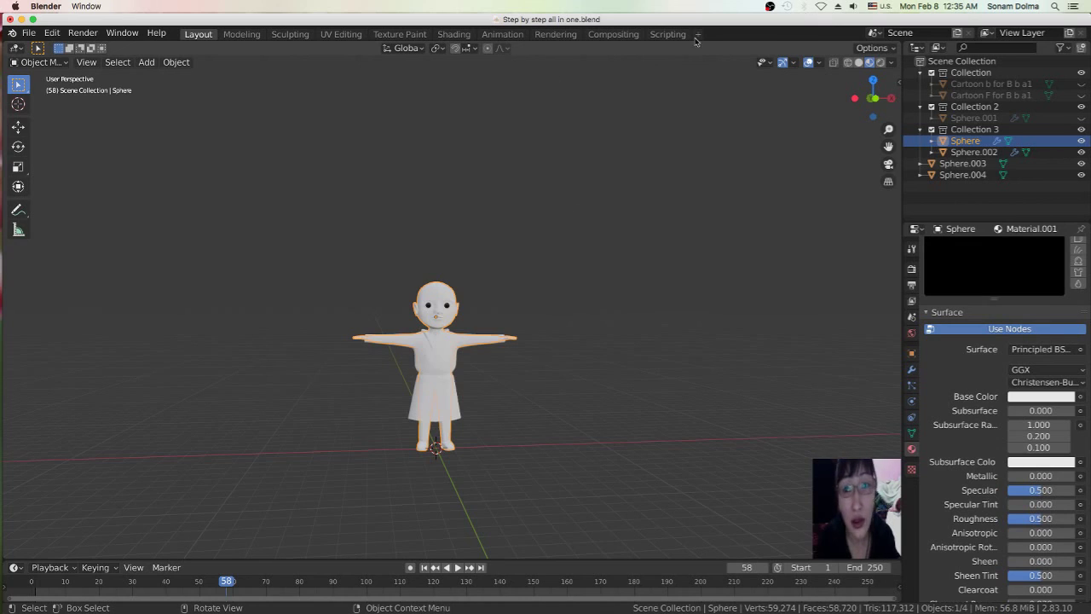
left_click(770, 6)
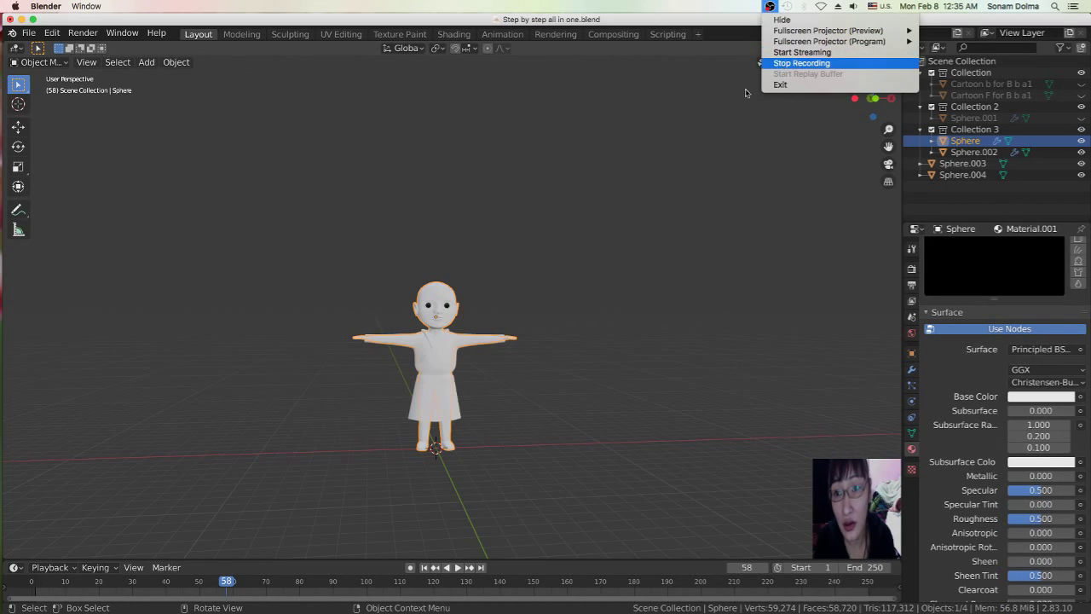